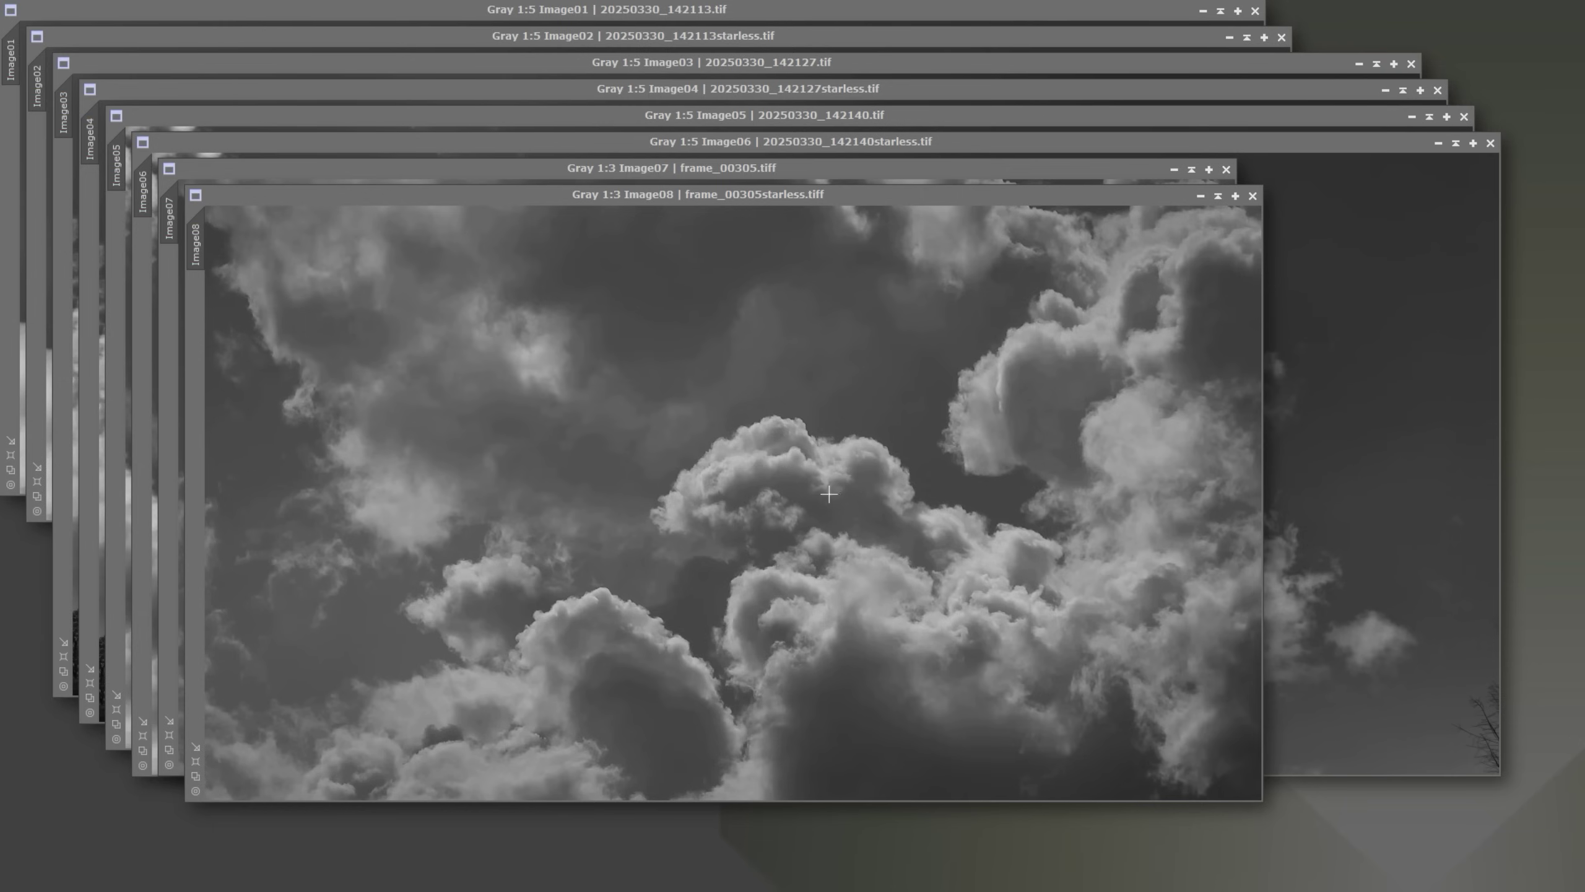
Step: Close the starred and starless frame_00305 and 20250330_142140 comparison images
left_click(1253, 197)
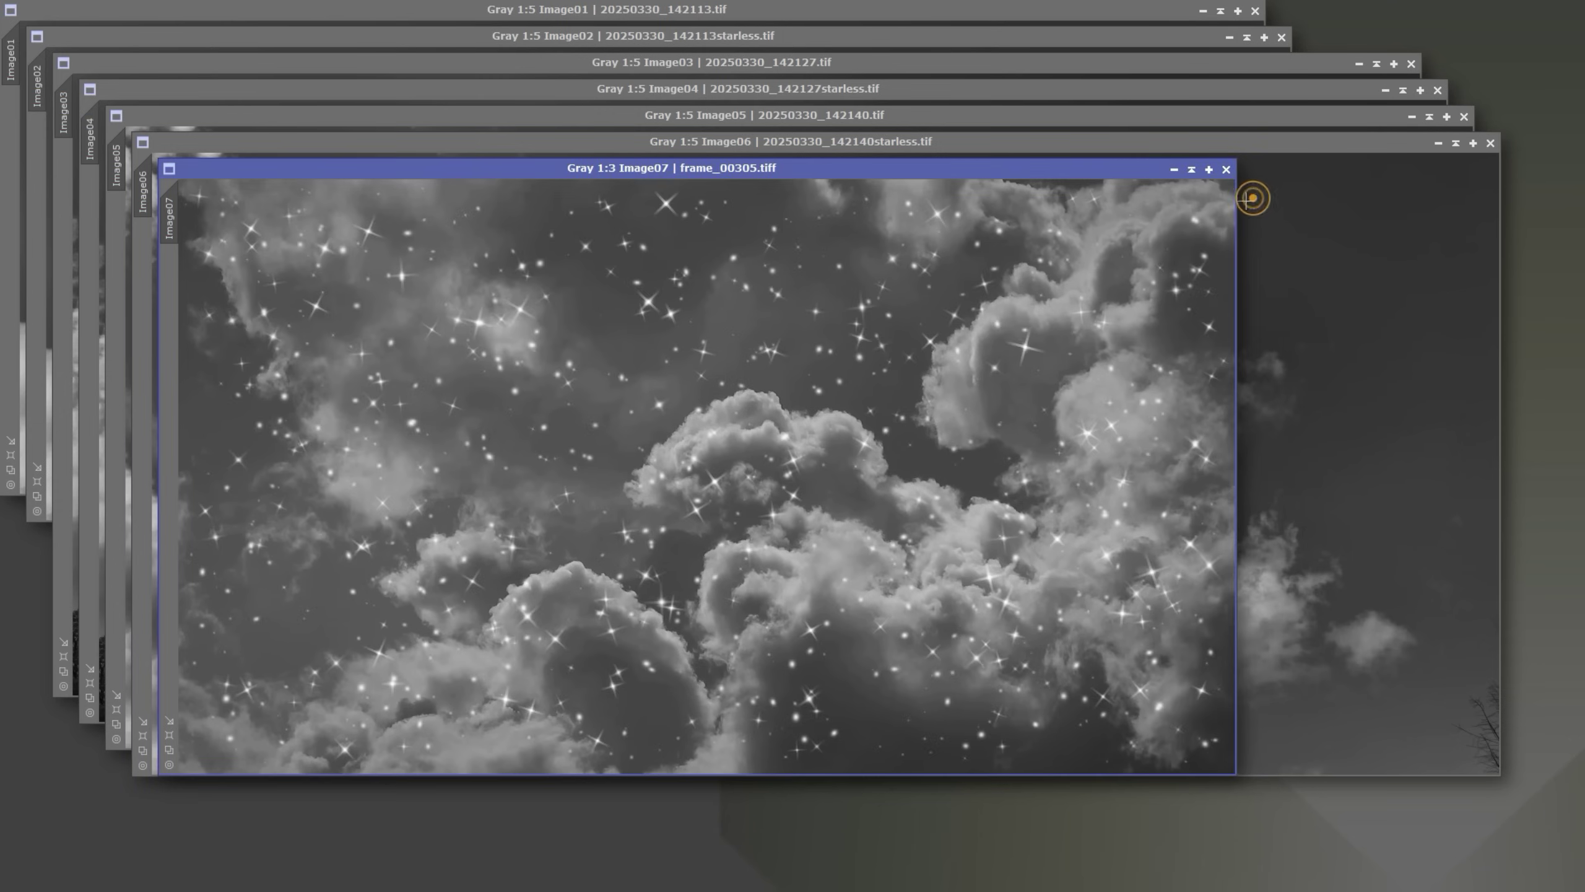
scroll(626, 530, "up", 2)
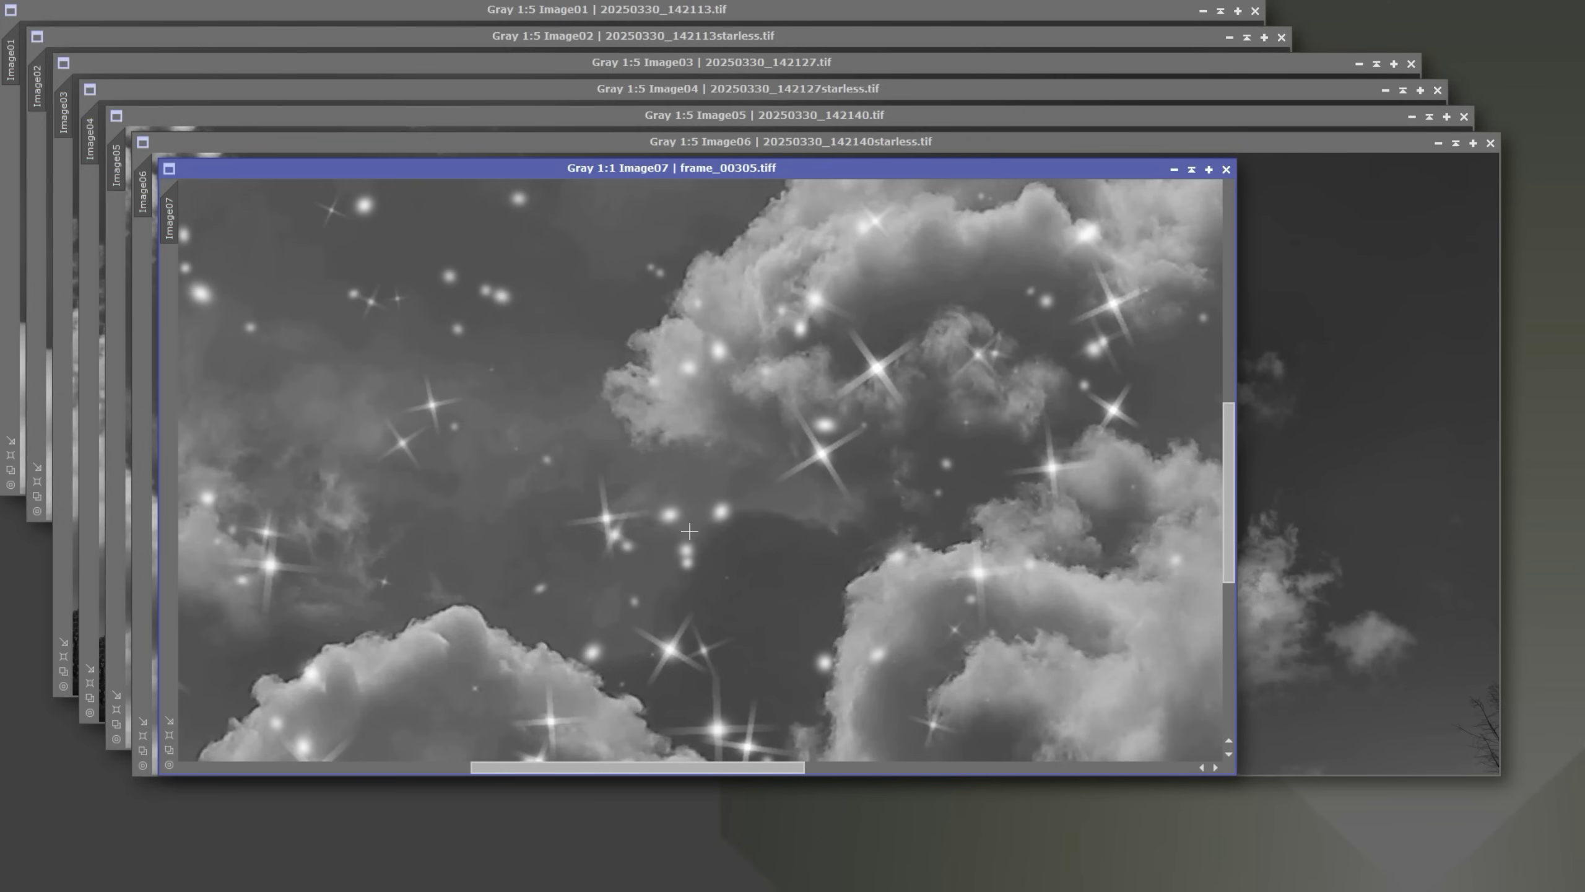
scroll(696, 579, "down", 1)
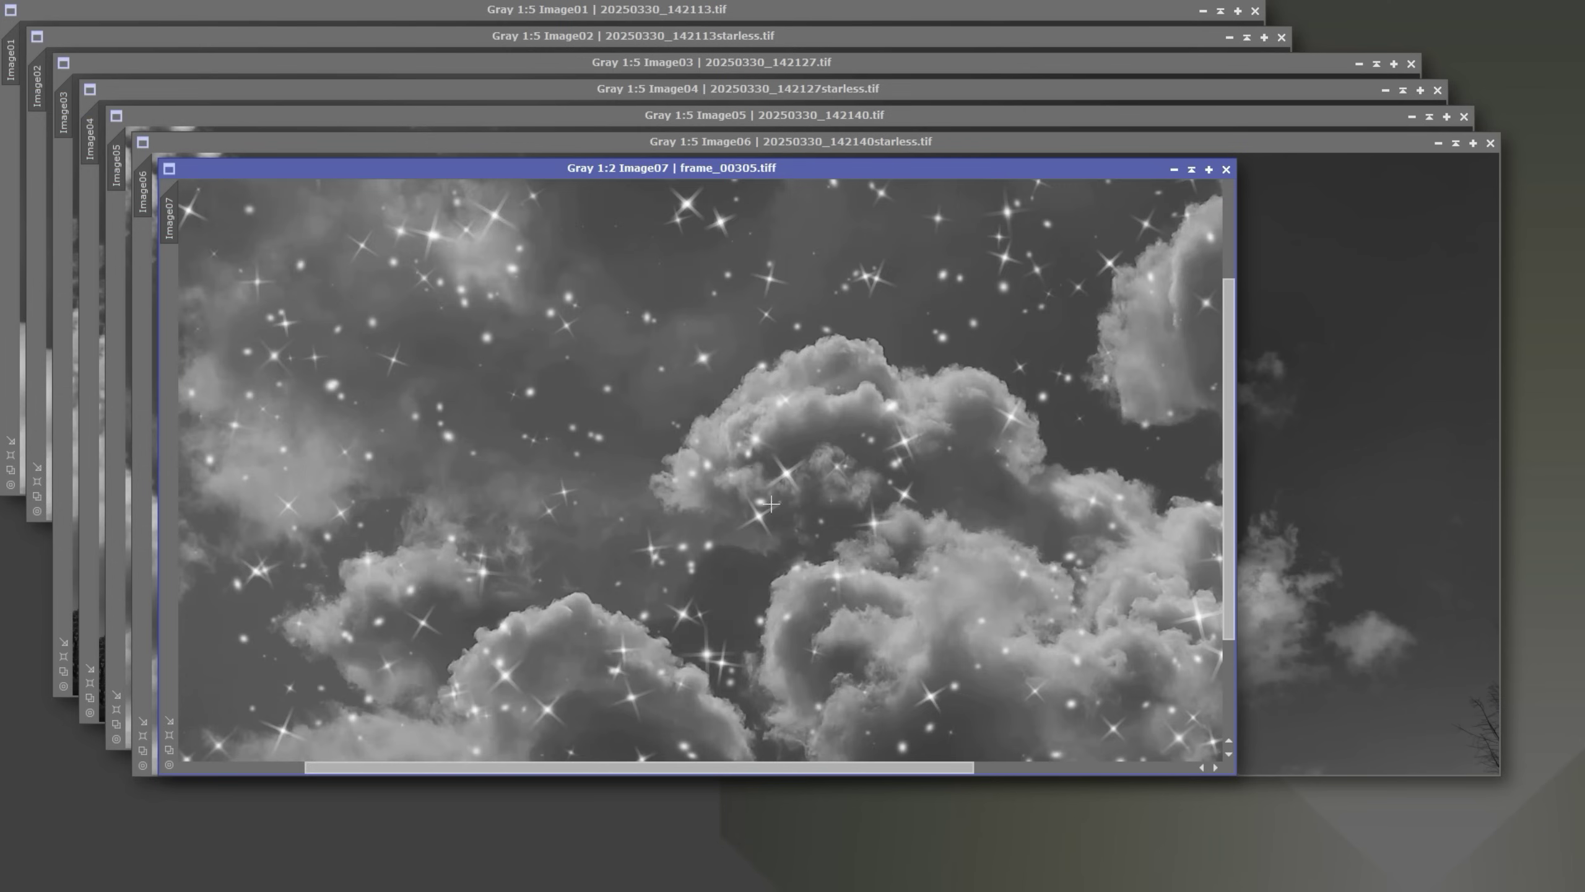
left_click(1225, 169)
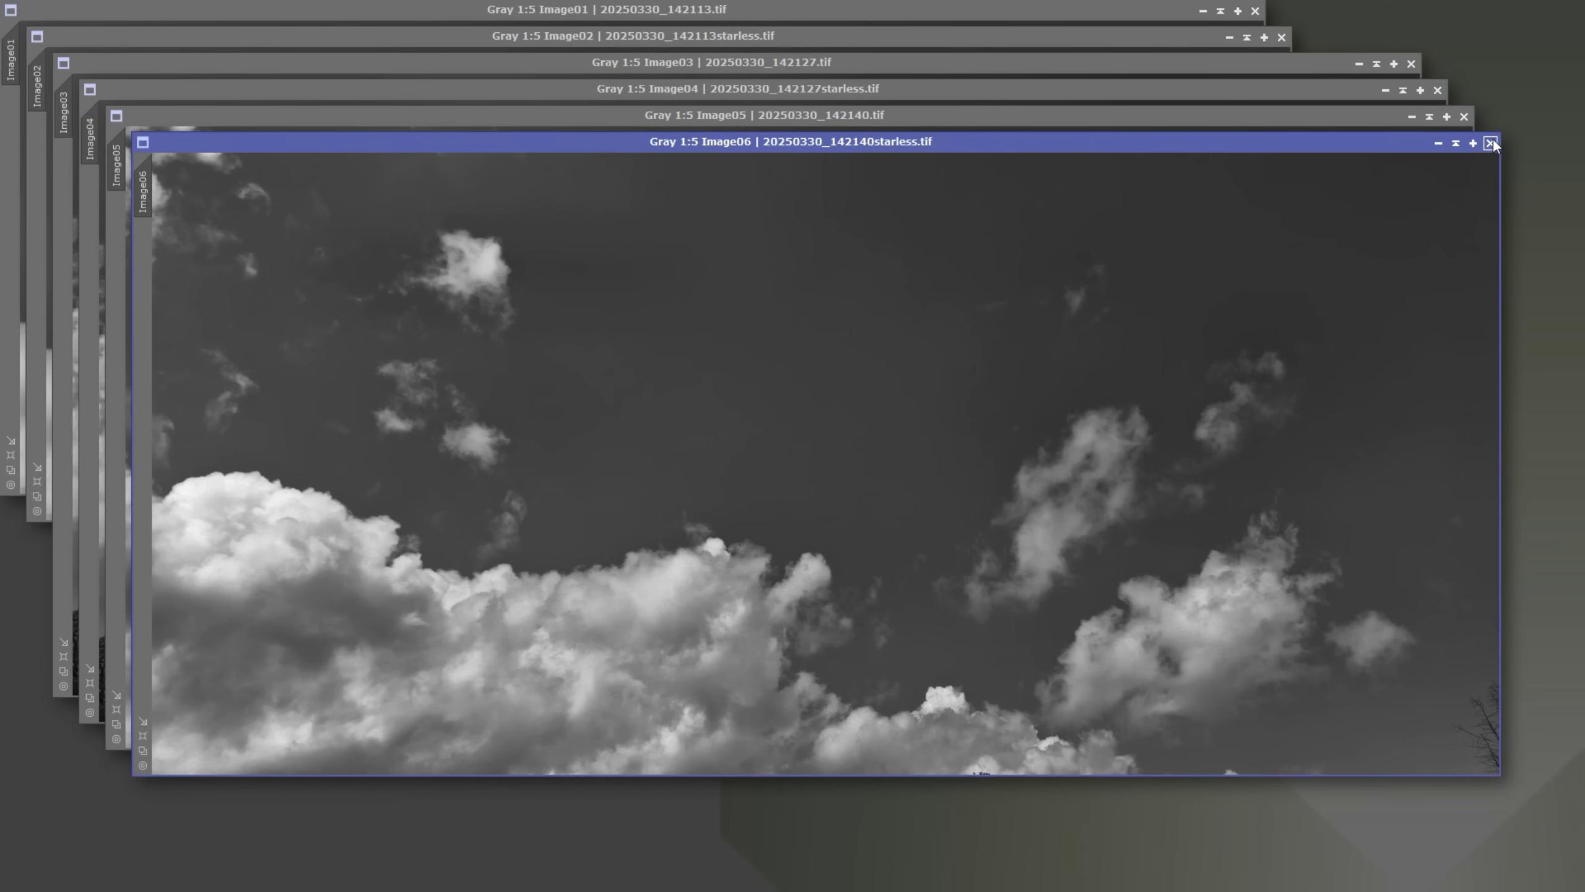
left_click(1490, 142)
scroll(898, 412, "up", 3)
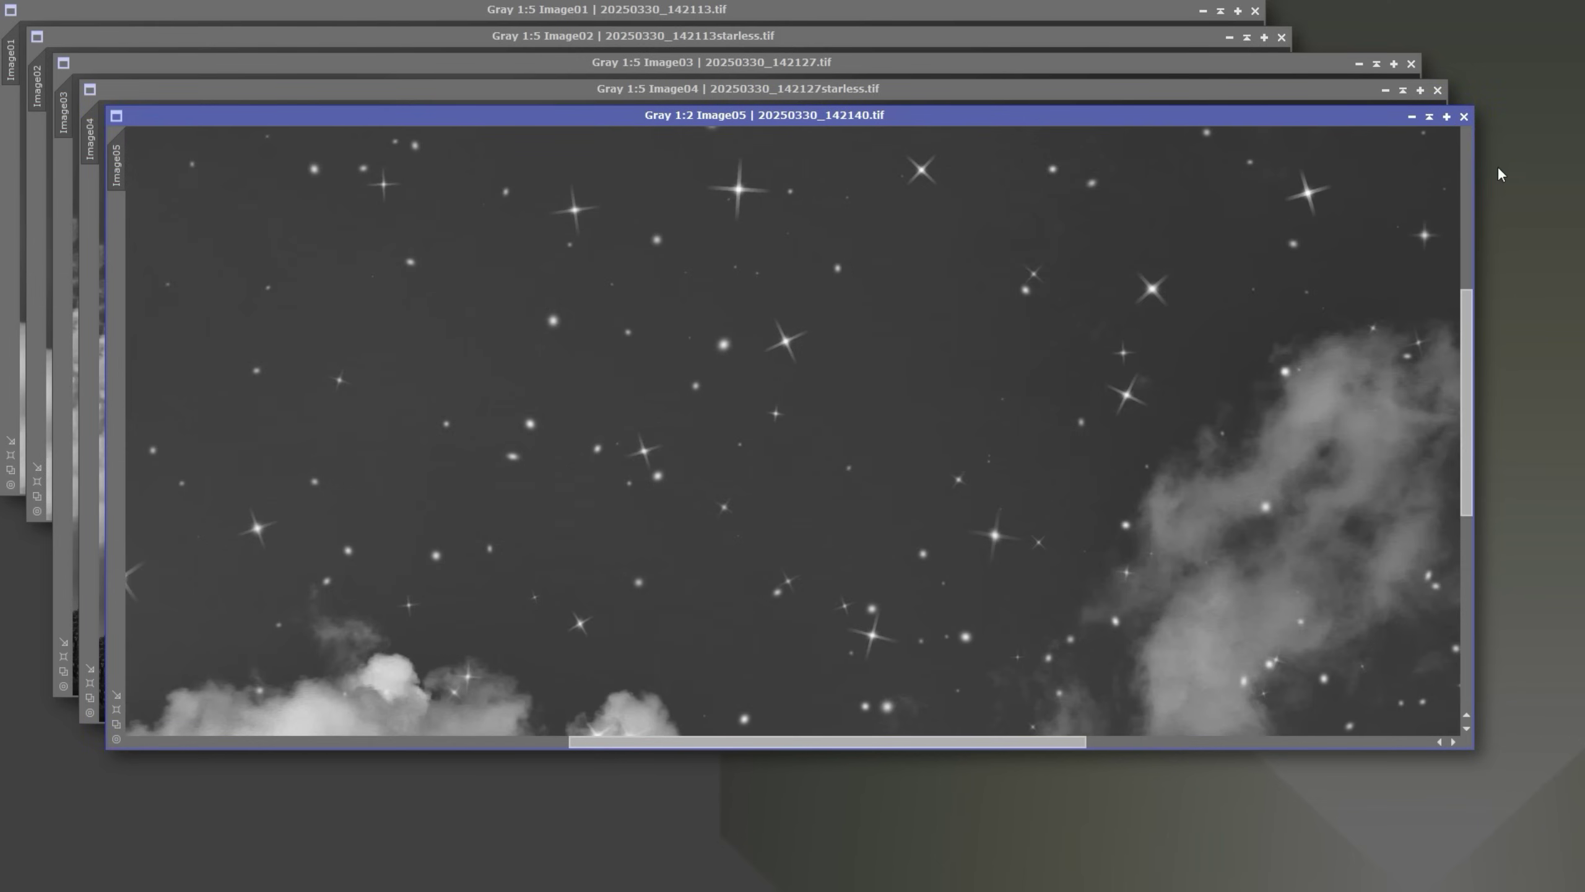
left_click(1467, 118)
Step: Close the 20250330_142127 pair and 142113 starless, then enlarge the 20250330_142113.tif window
scroll(676, 470, "up", 2)
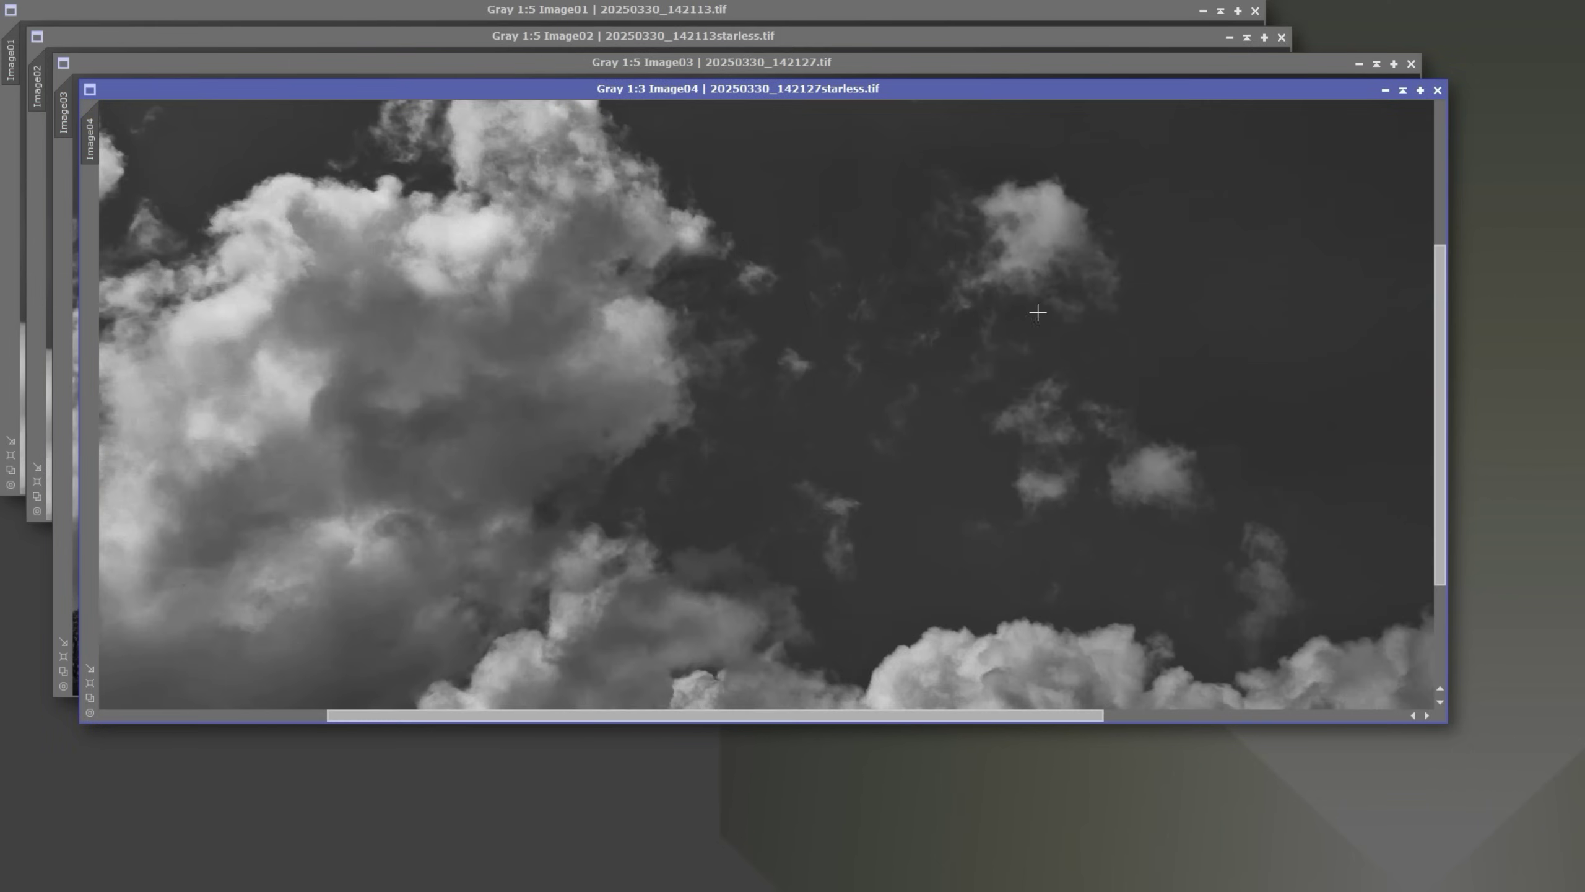
left_click(1437, 89)
scroll(508, 408, "up", 3)
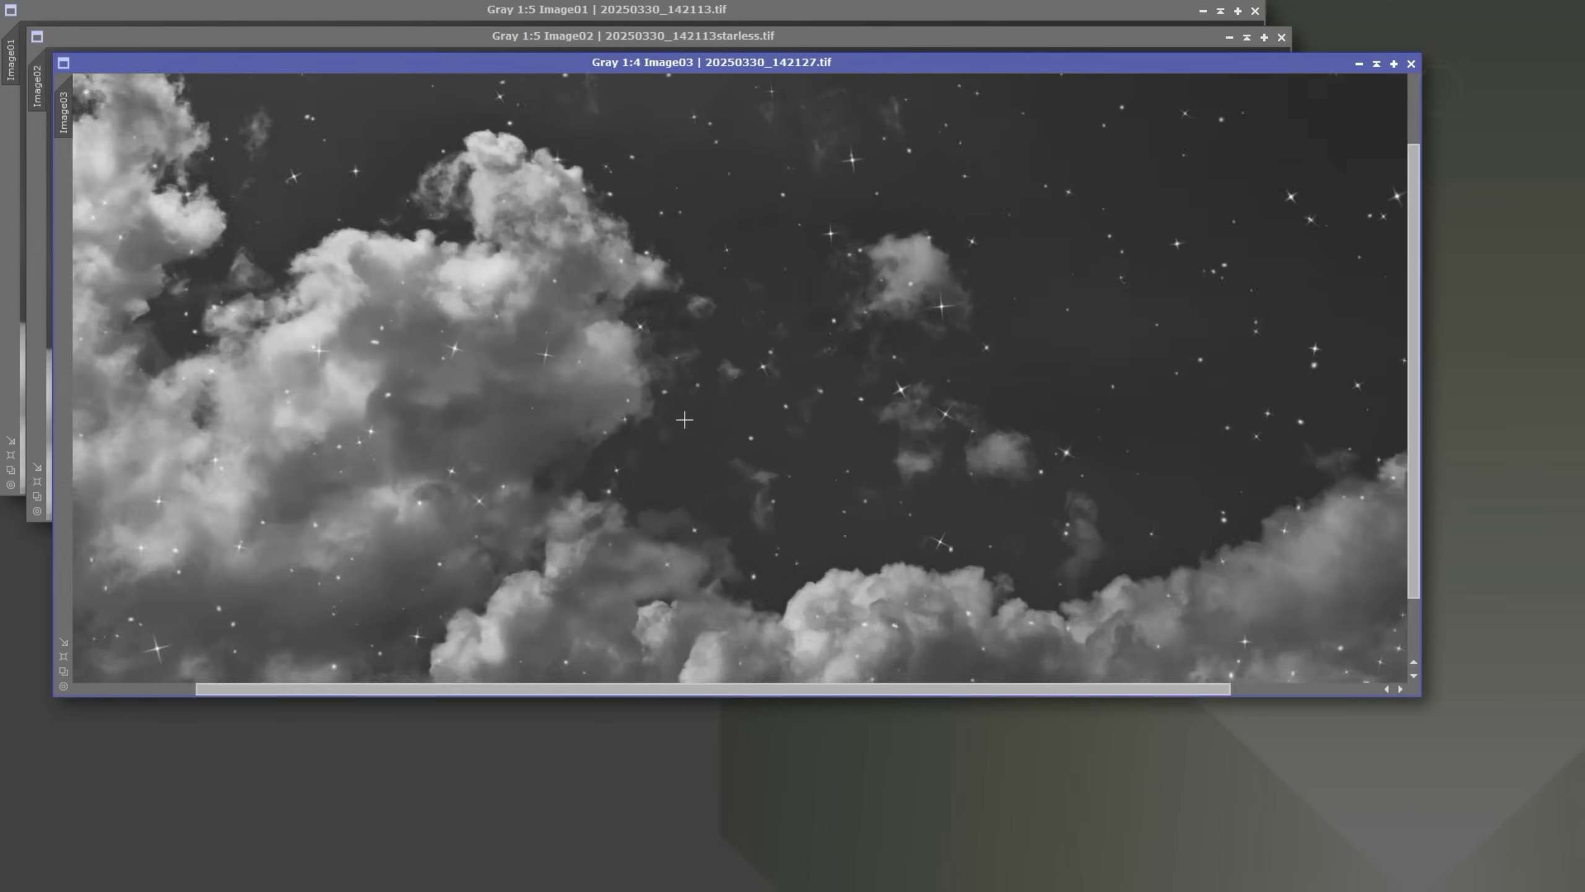
left_click(1412, 63)
scroll(499, 283, "up", 2)
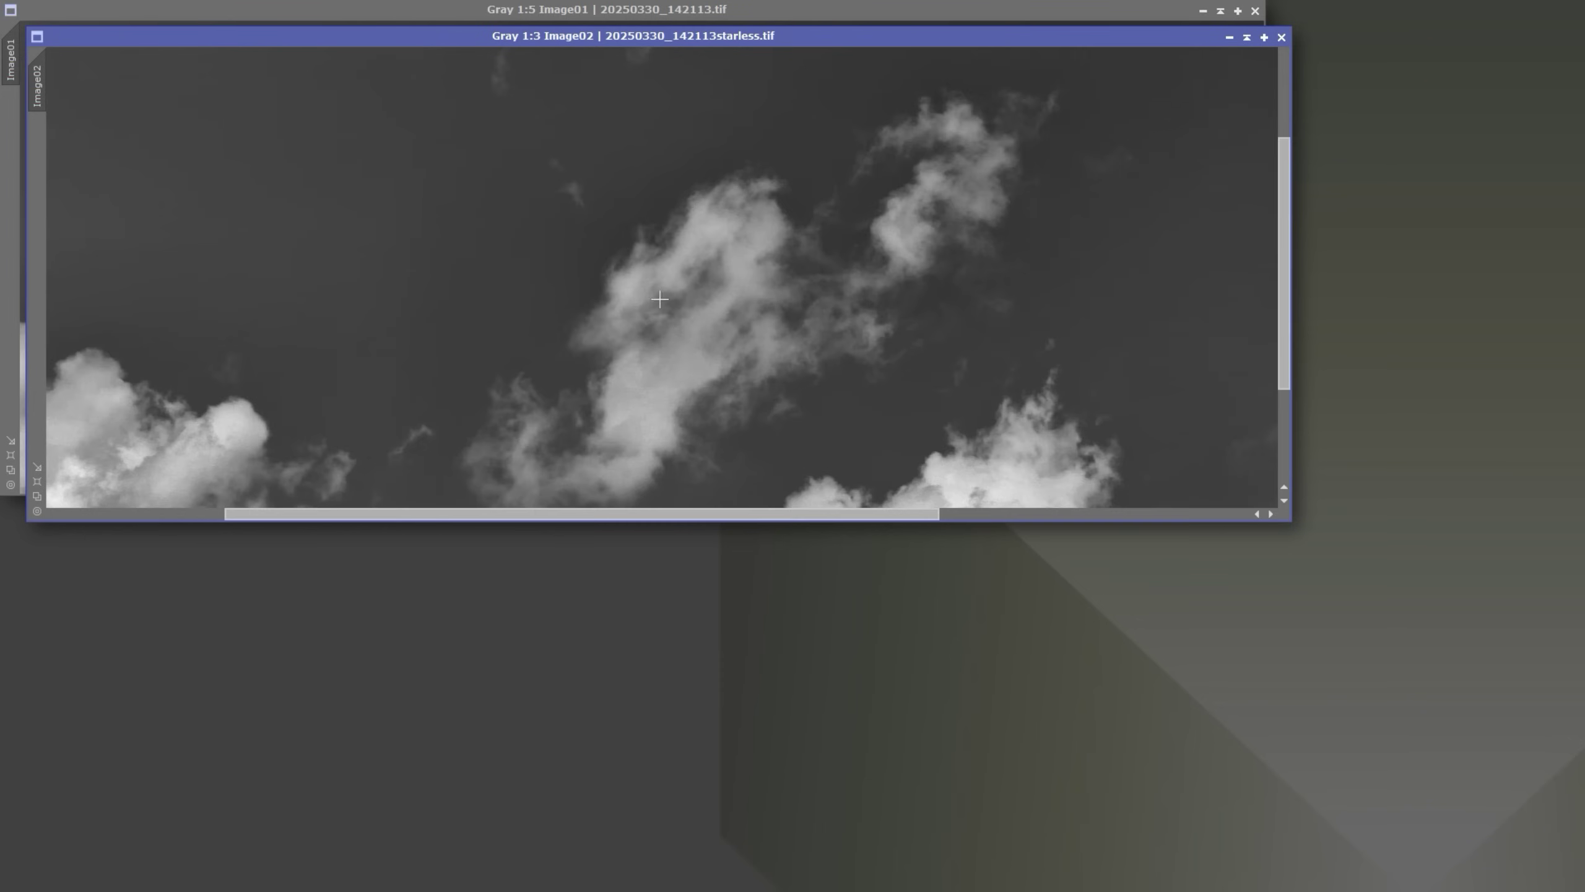
left_click(1281, 36)
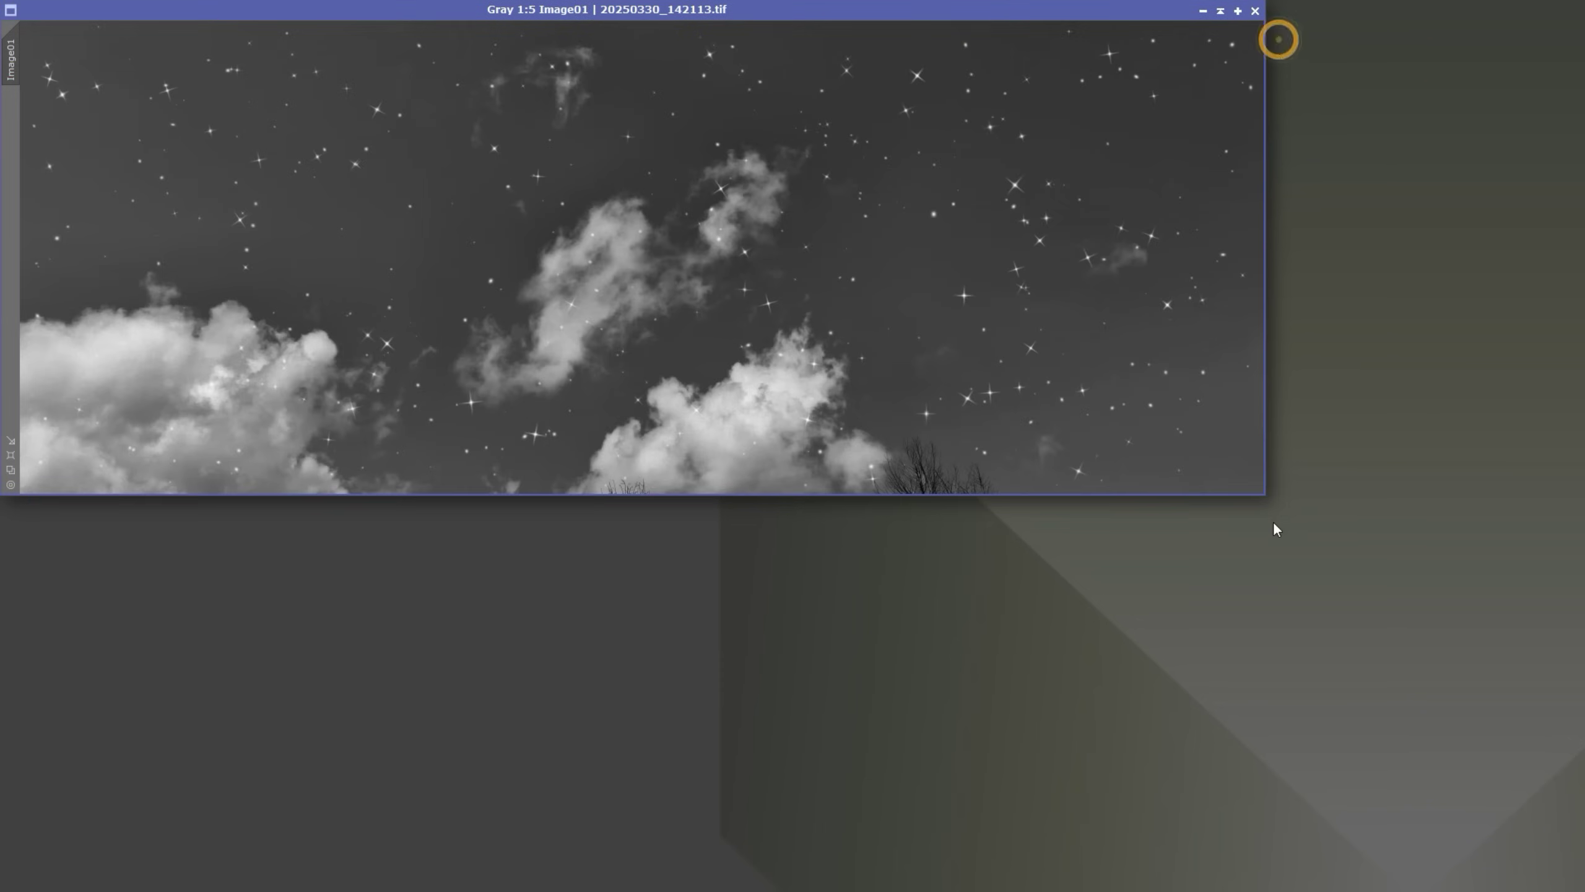
left_click_drag(1259, 491, 1496, 806)
Step: Read pixel values in the new stars-only image and move its window up and left
scroll(866, 517, "up", 4)
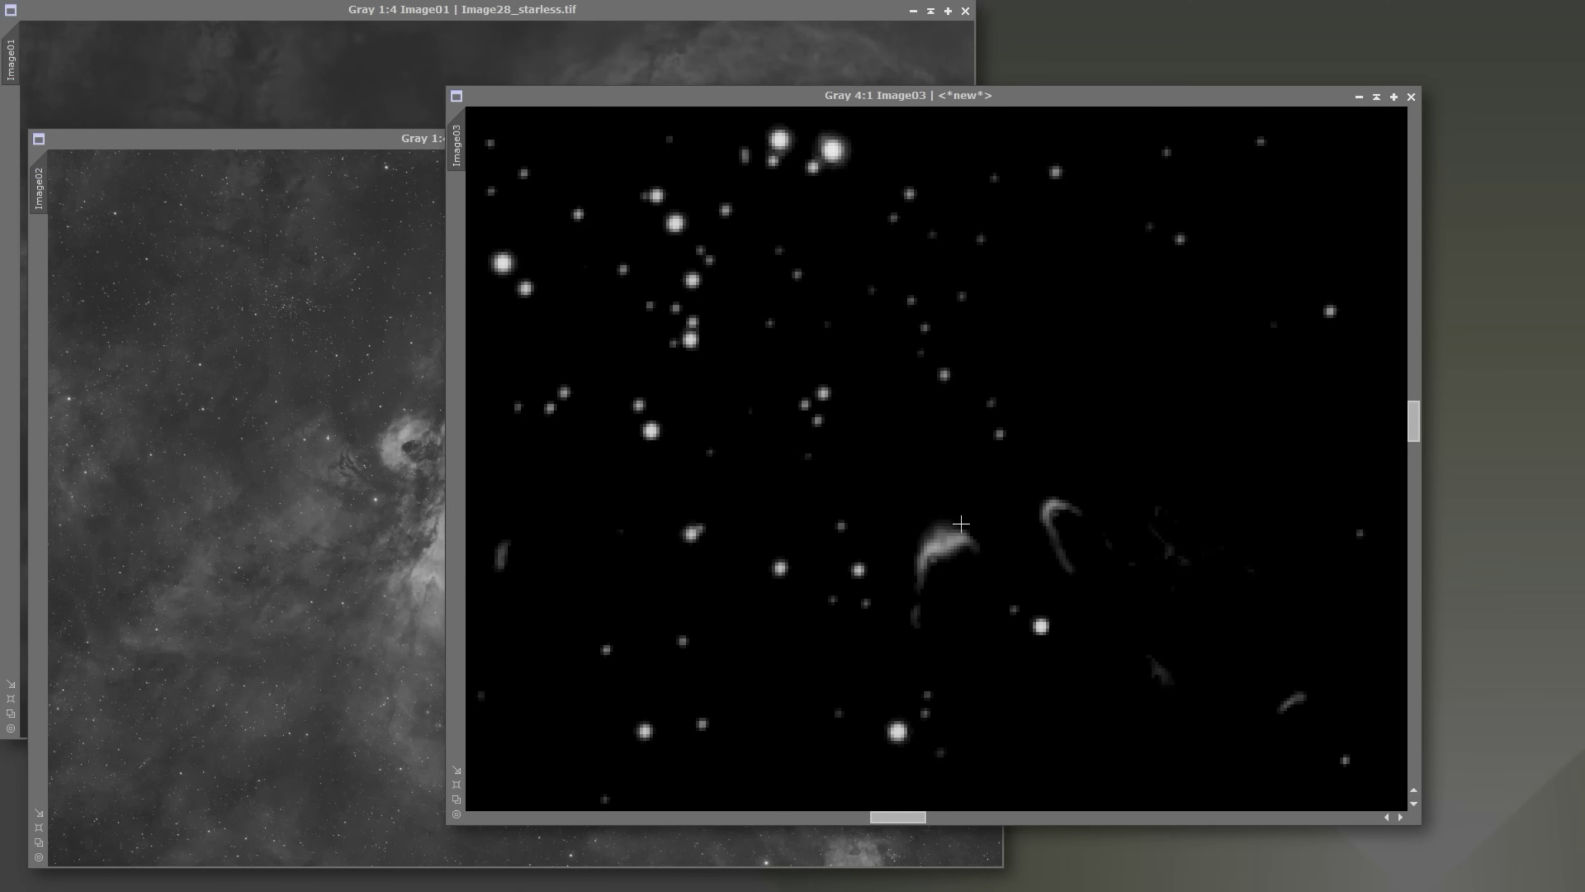
left_click_drag(1164, 681, 1095, 503)
left_click_drag(1001, 106, 918, 77)
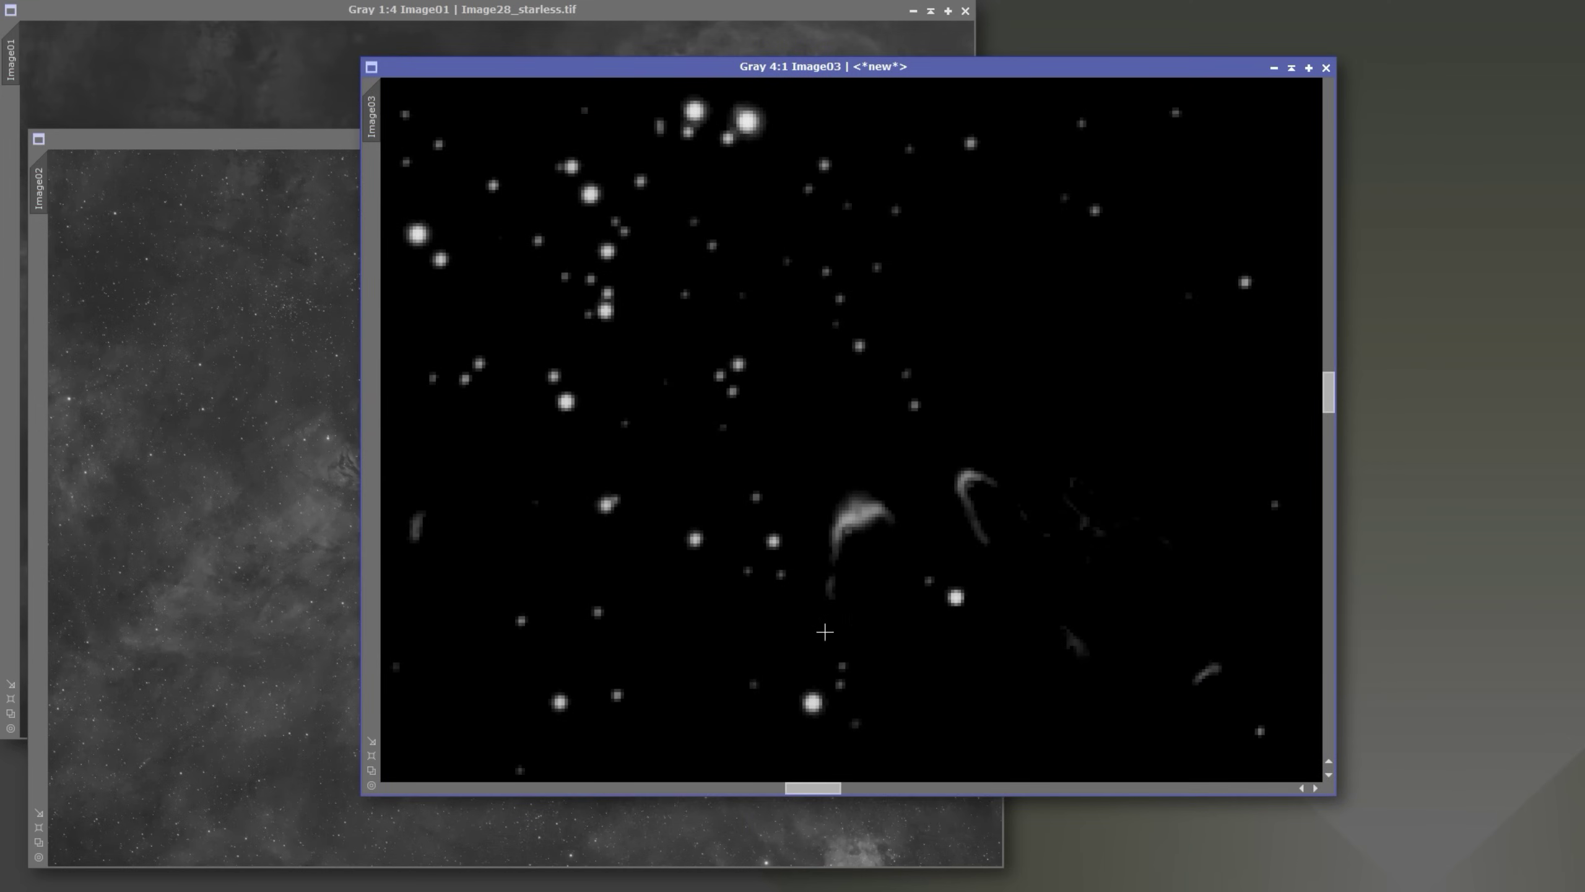
left_click_drag(1327, 383, 1334, 429)
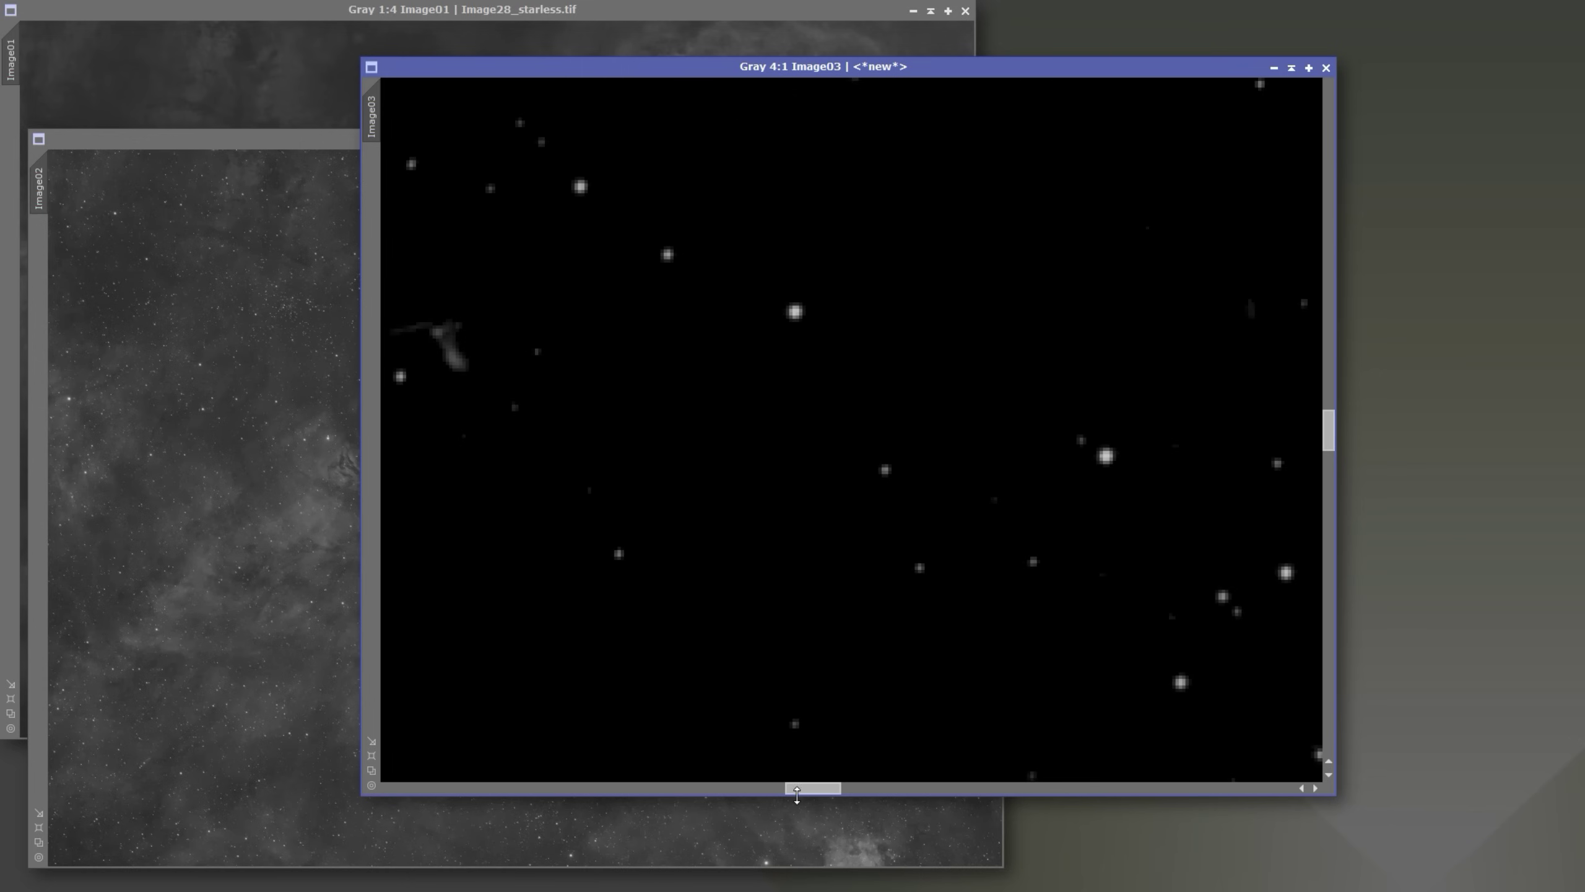
left_click_drag(793, 788, 778, 790)
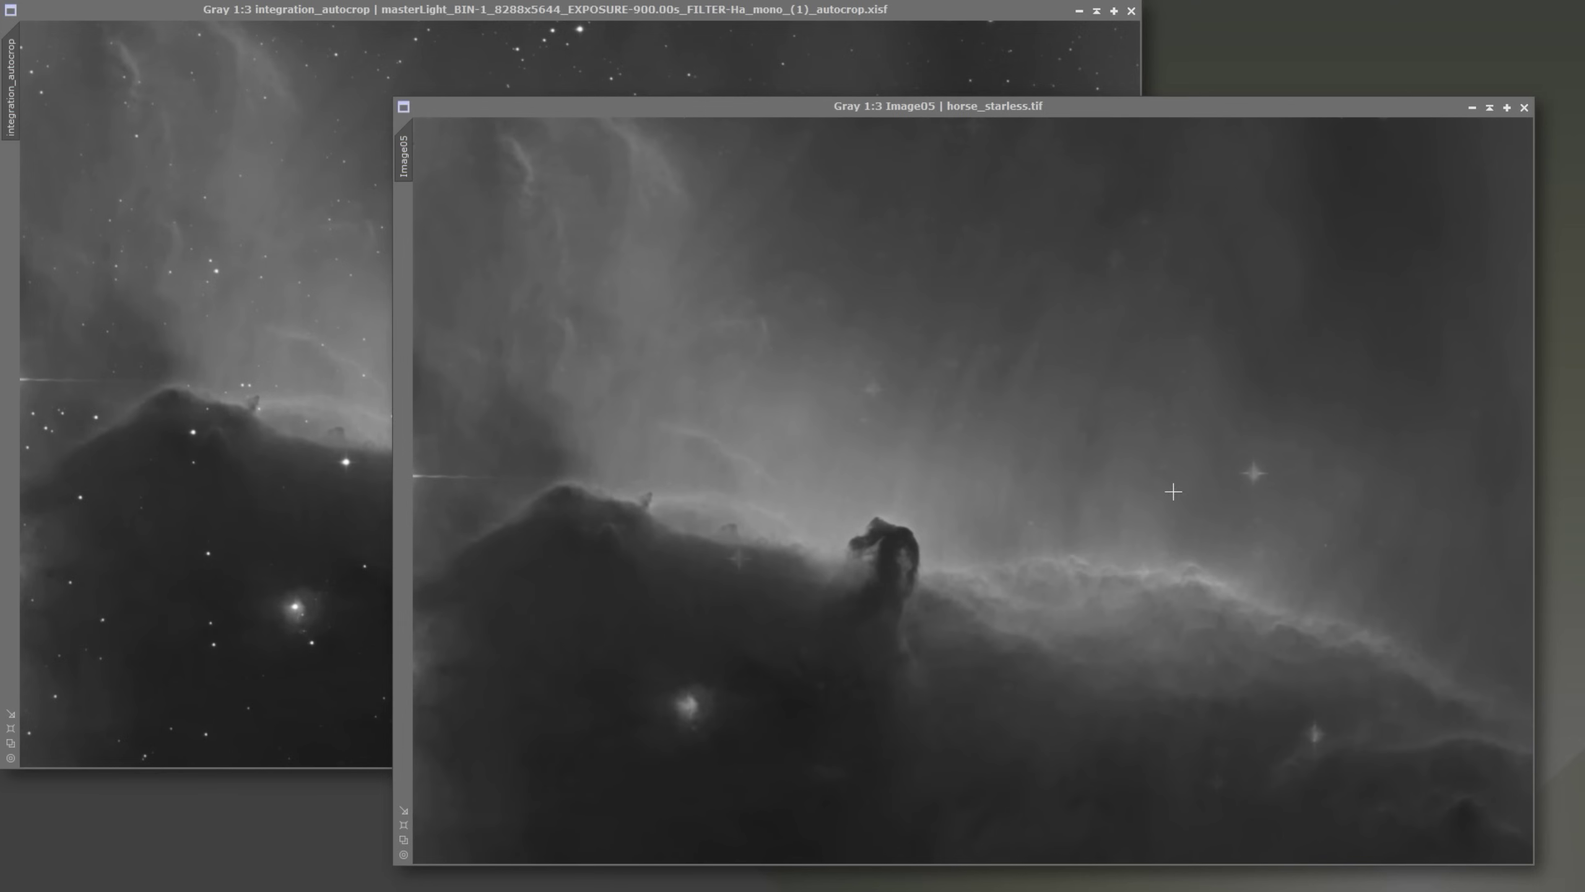
Step: Zoom in and out on Image05 to check for residual stars
scroll(1257, 470, "up", 2)
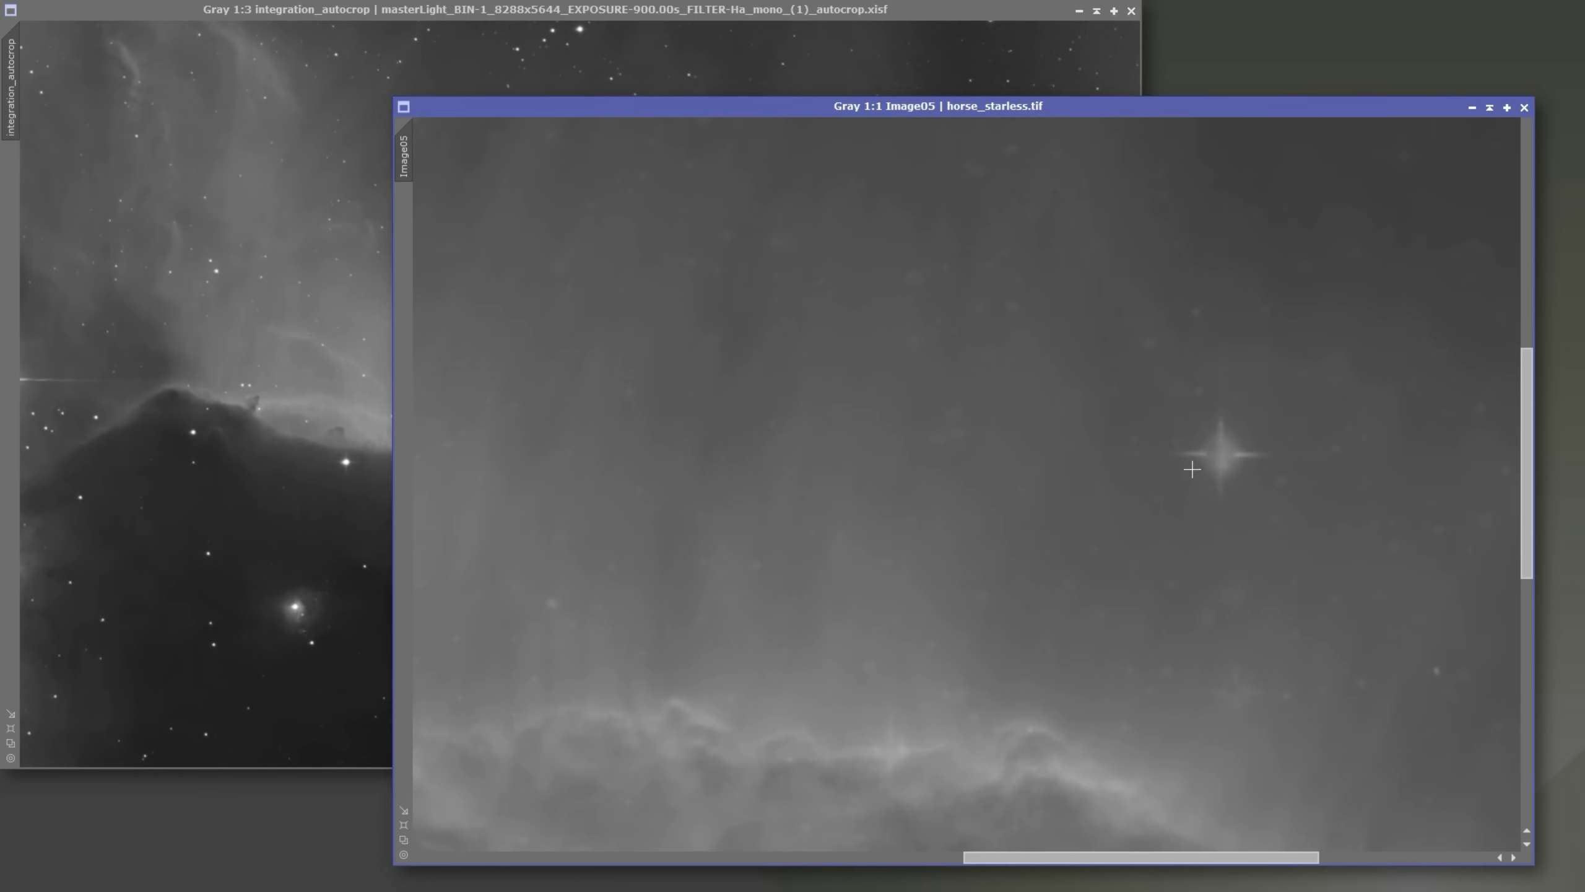
scroll(1203, 450, "down", 2)
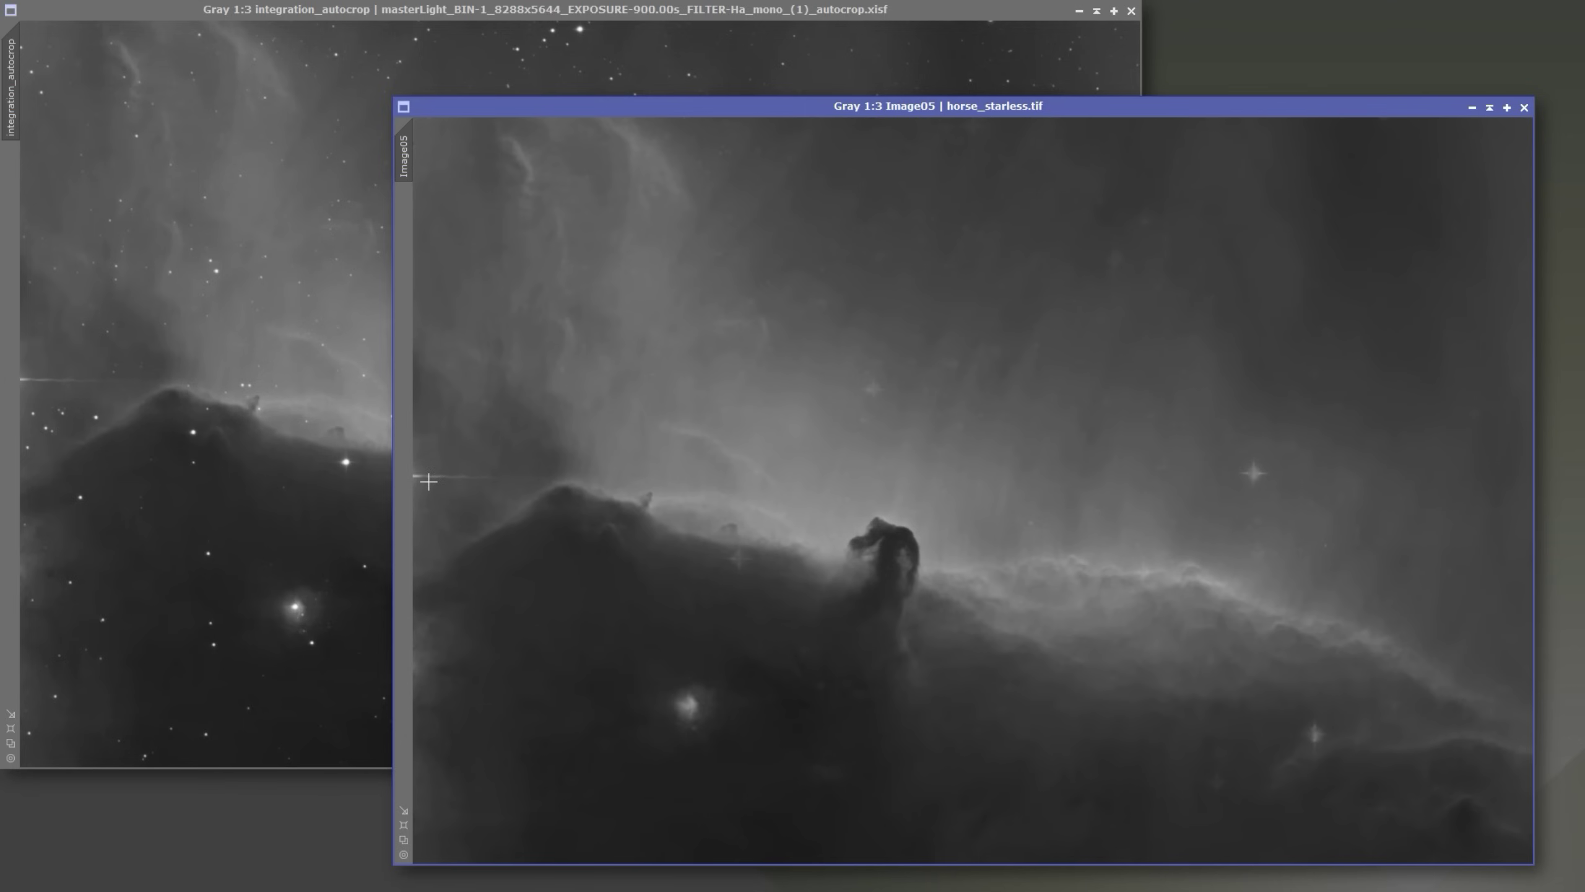
scroll(428, 481, "up", 2)
scroll(1286, 480, "down", 1)
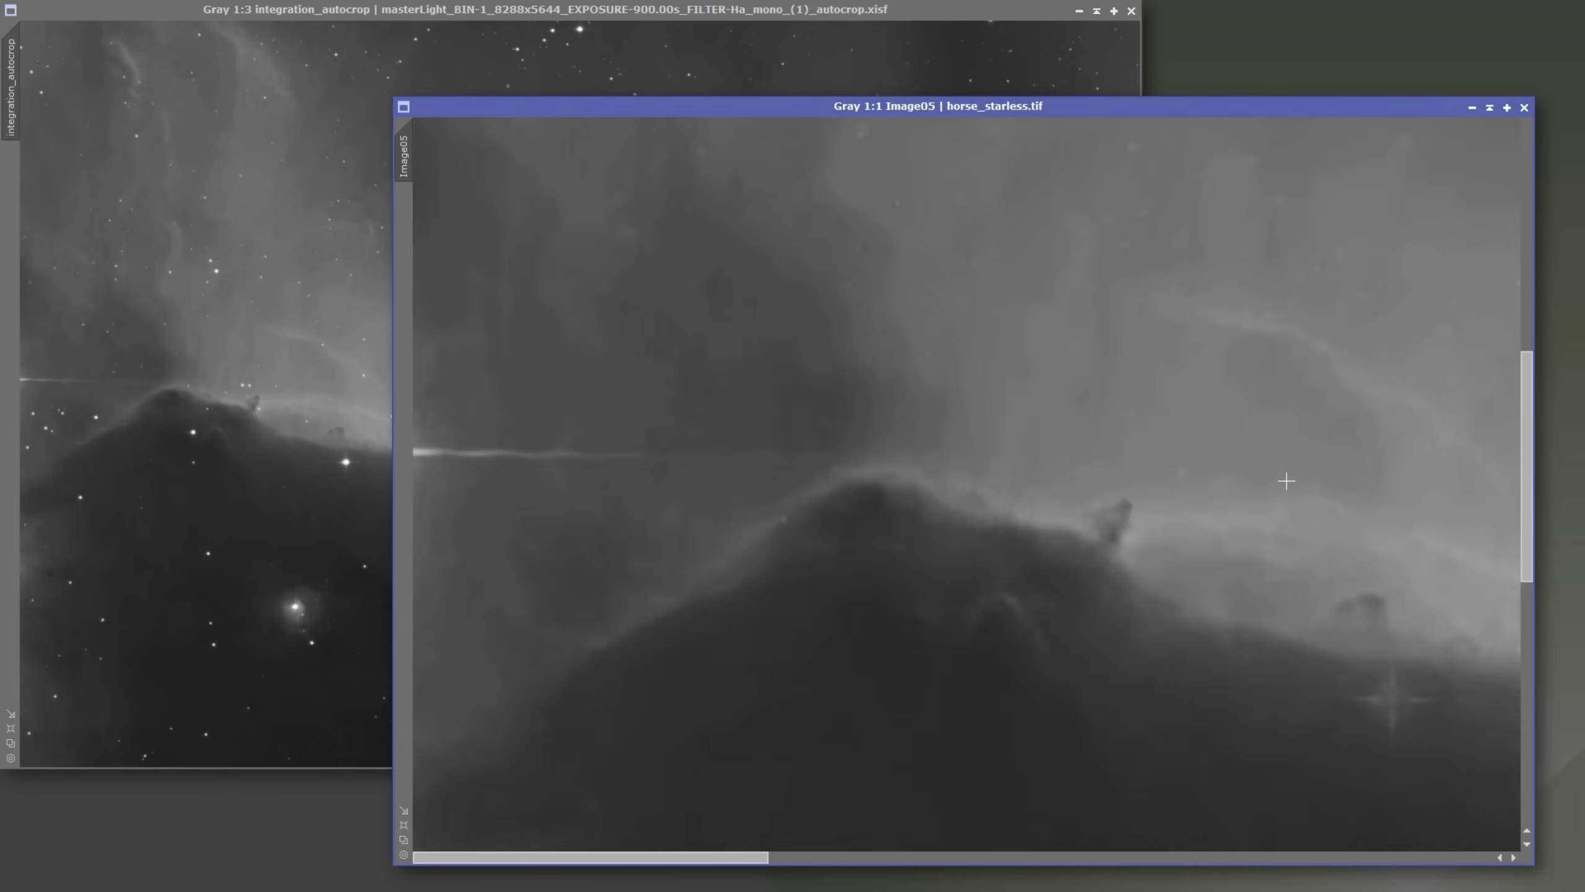
scroll(1287, 480, "down", 1)
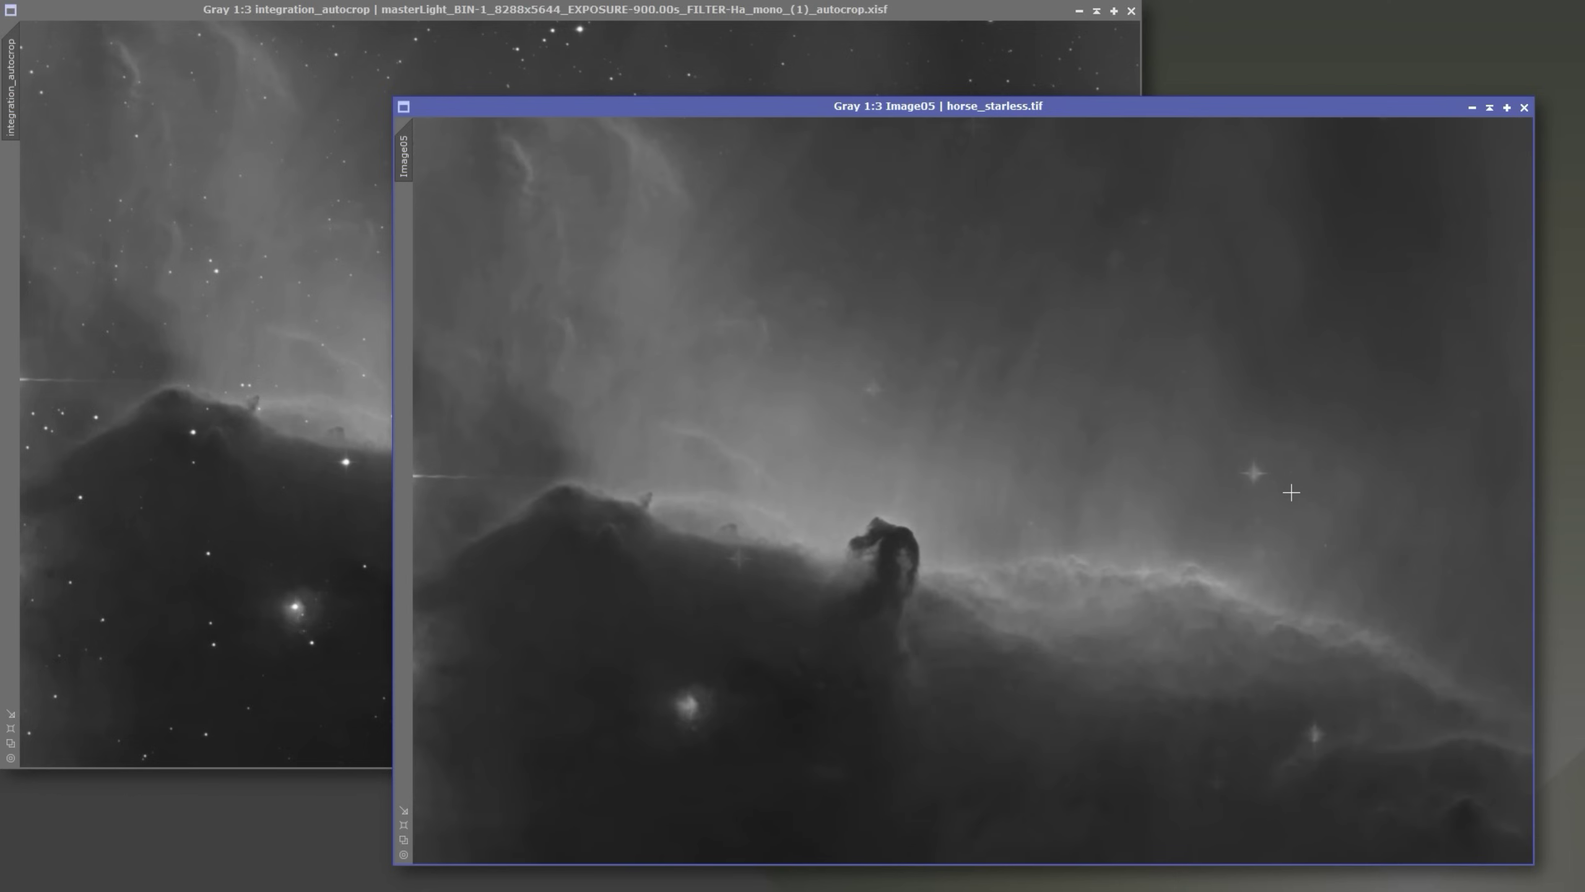
scroll(1248, 468, "up", 3)
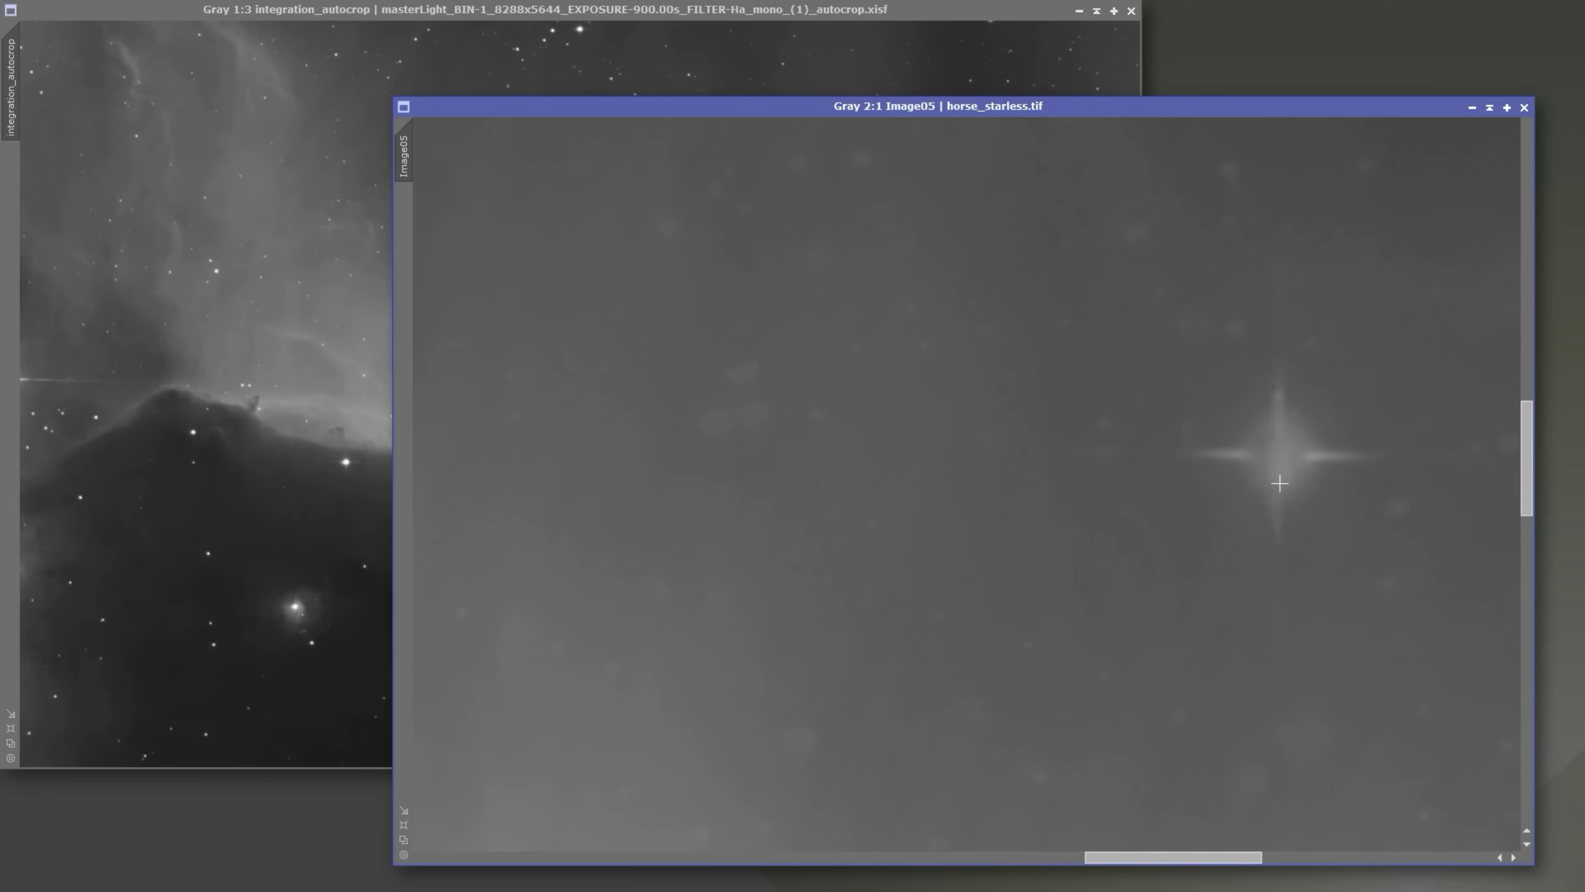
scroll(1283, 474, "down", 2)
scroll(1071, 447, "down", 2)
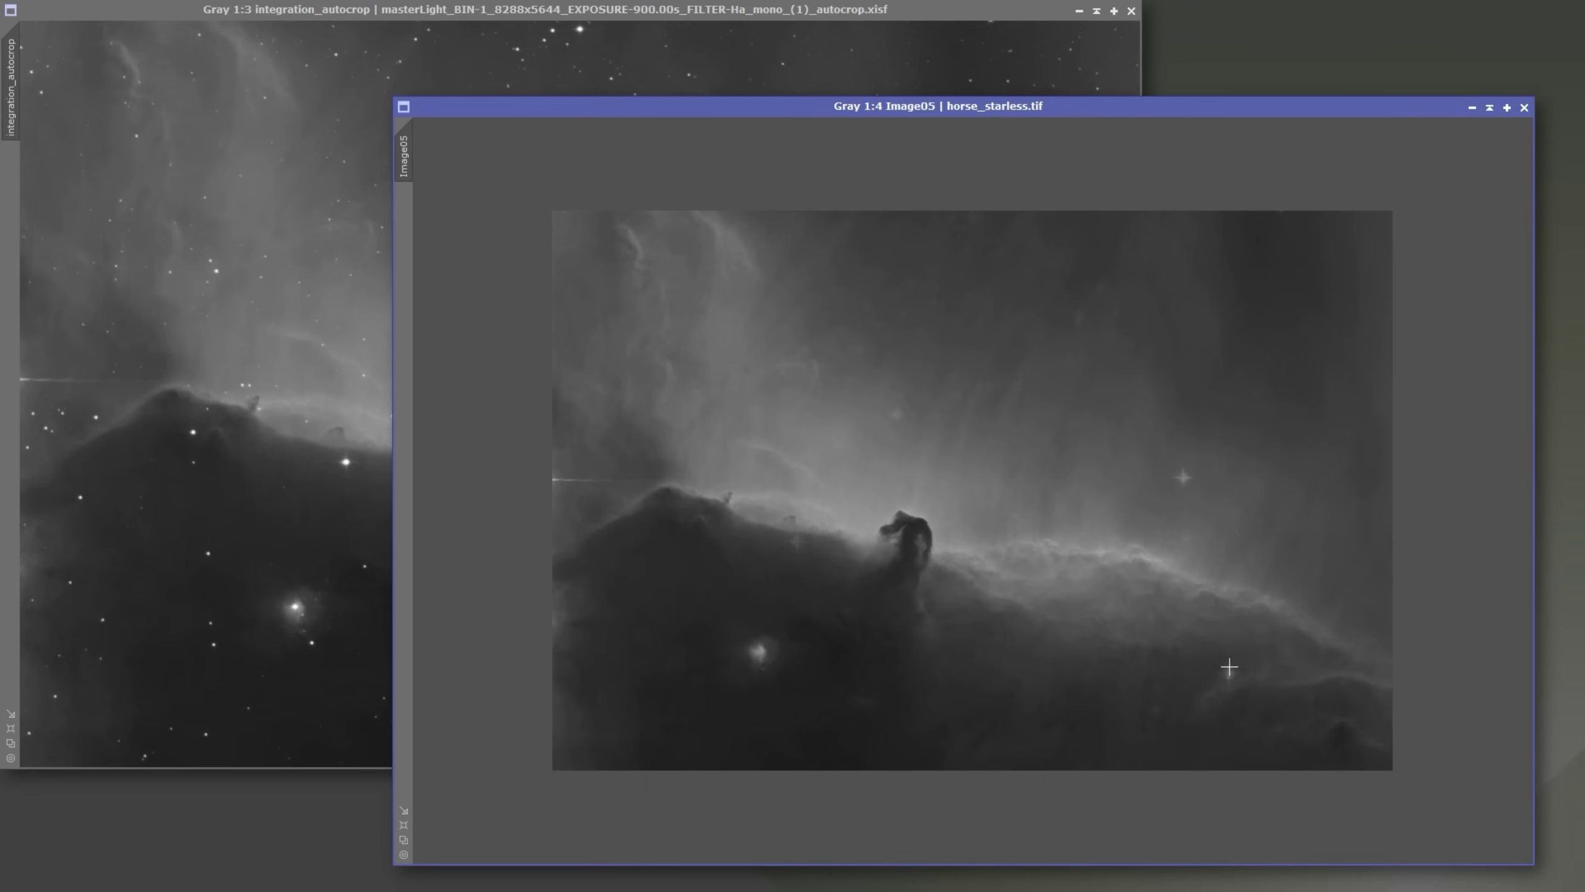
scroll(1227, 661, "up", 1)
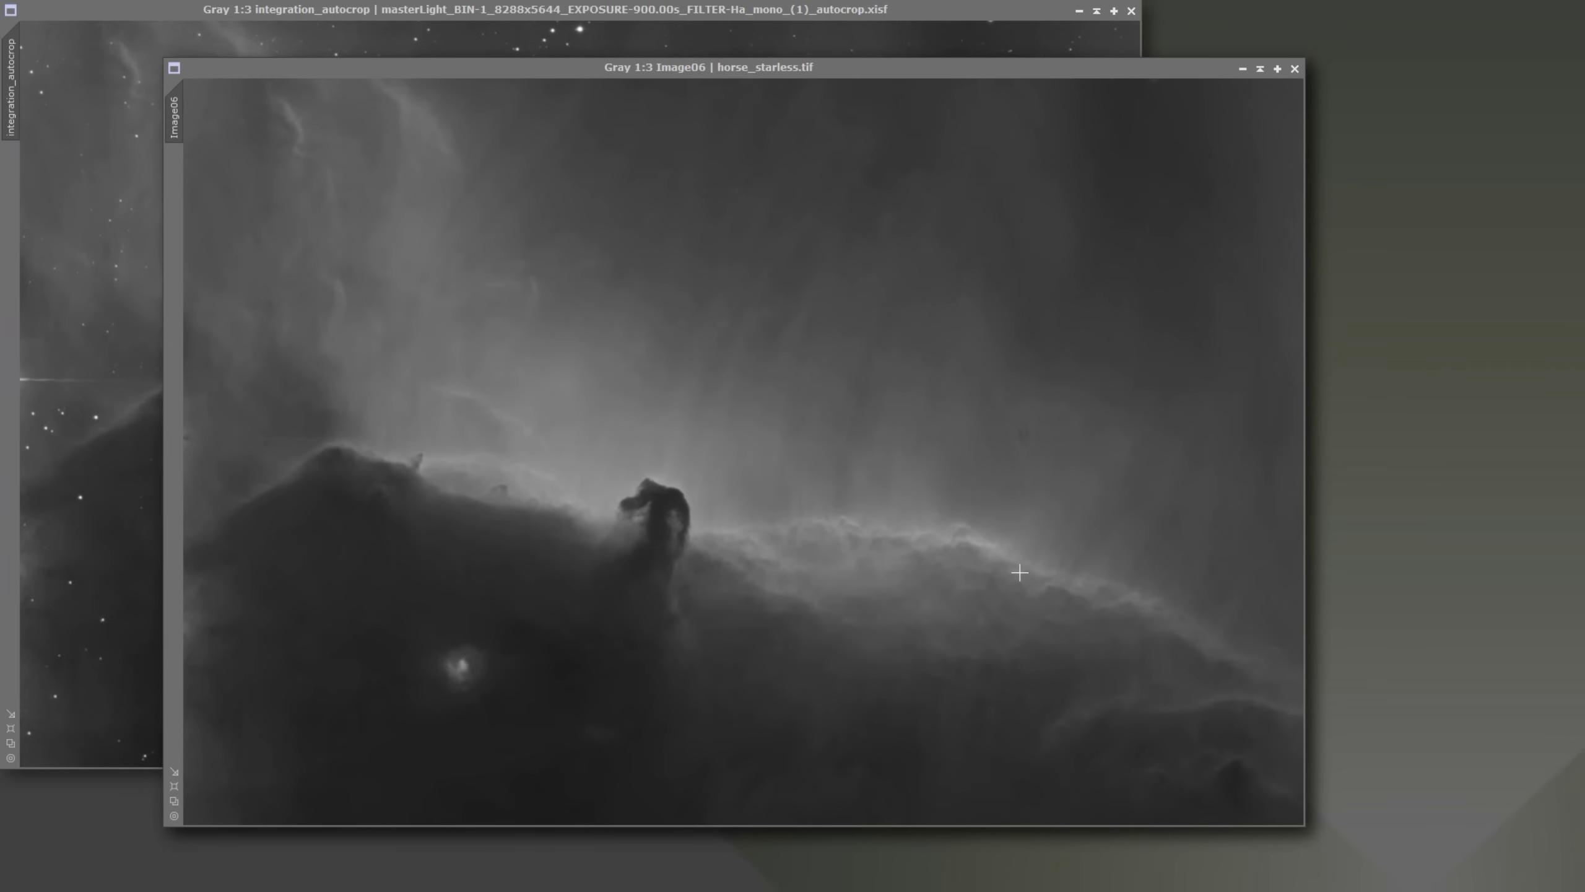
scroll(498, 491, "up", 1)
scroll(496, 491, "up", 1)
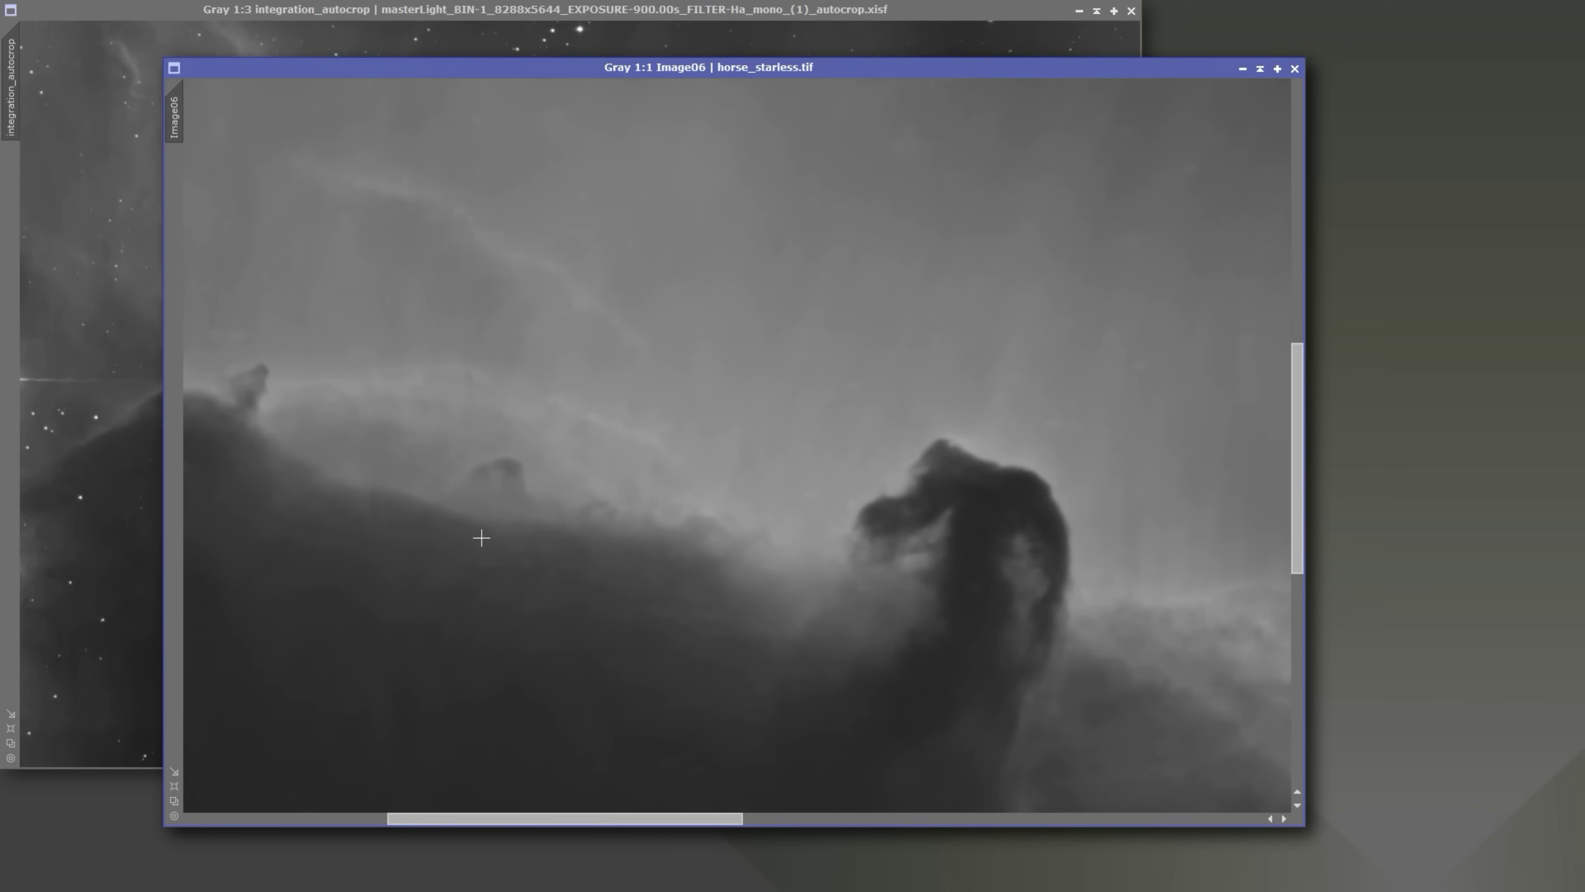
scroll(675, 562, "down", 1)
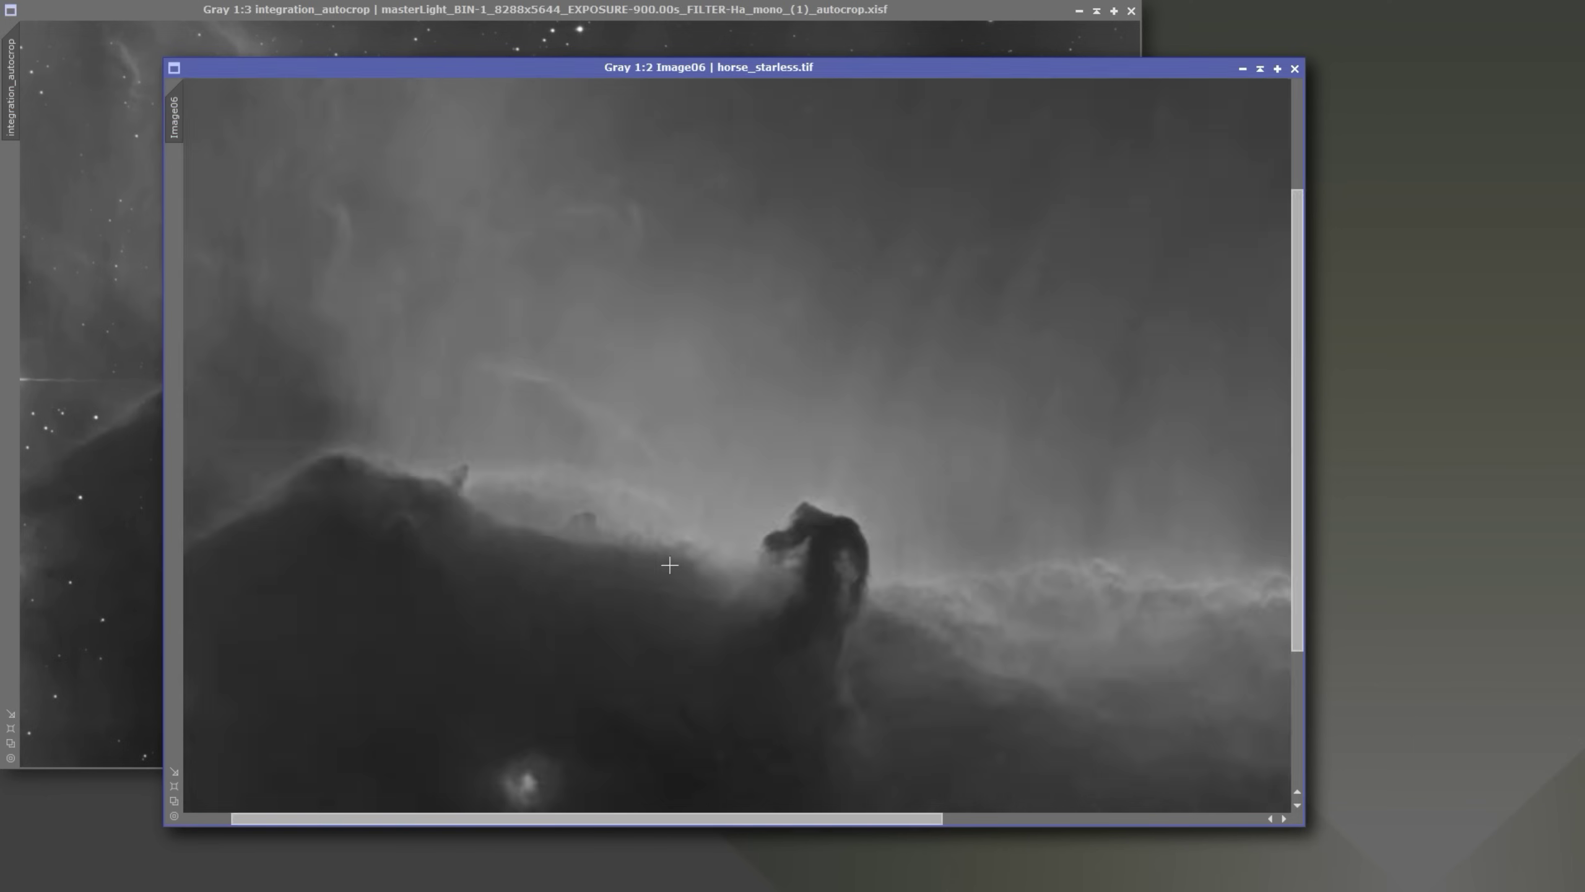
scroll(365, 537, "down", 1)
scroll(266, 426, "up", 1)
scroll(208, 458, "up", 1)
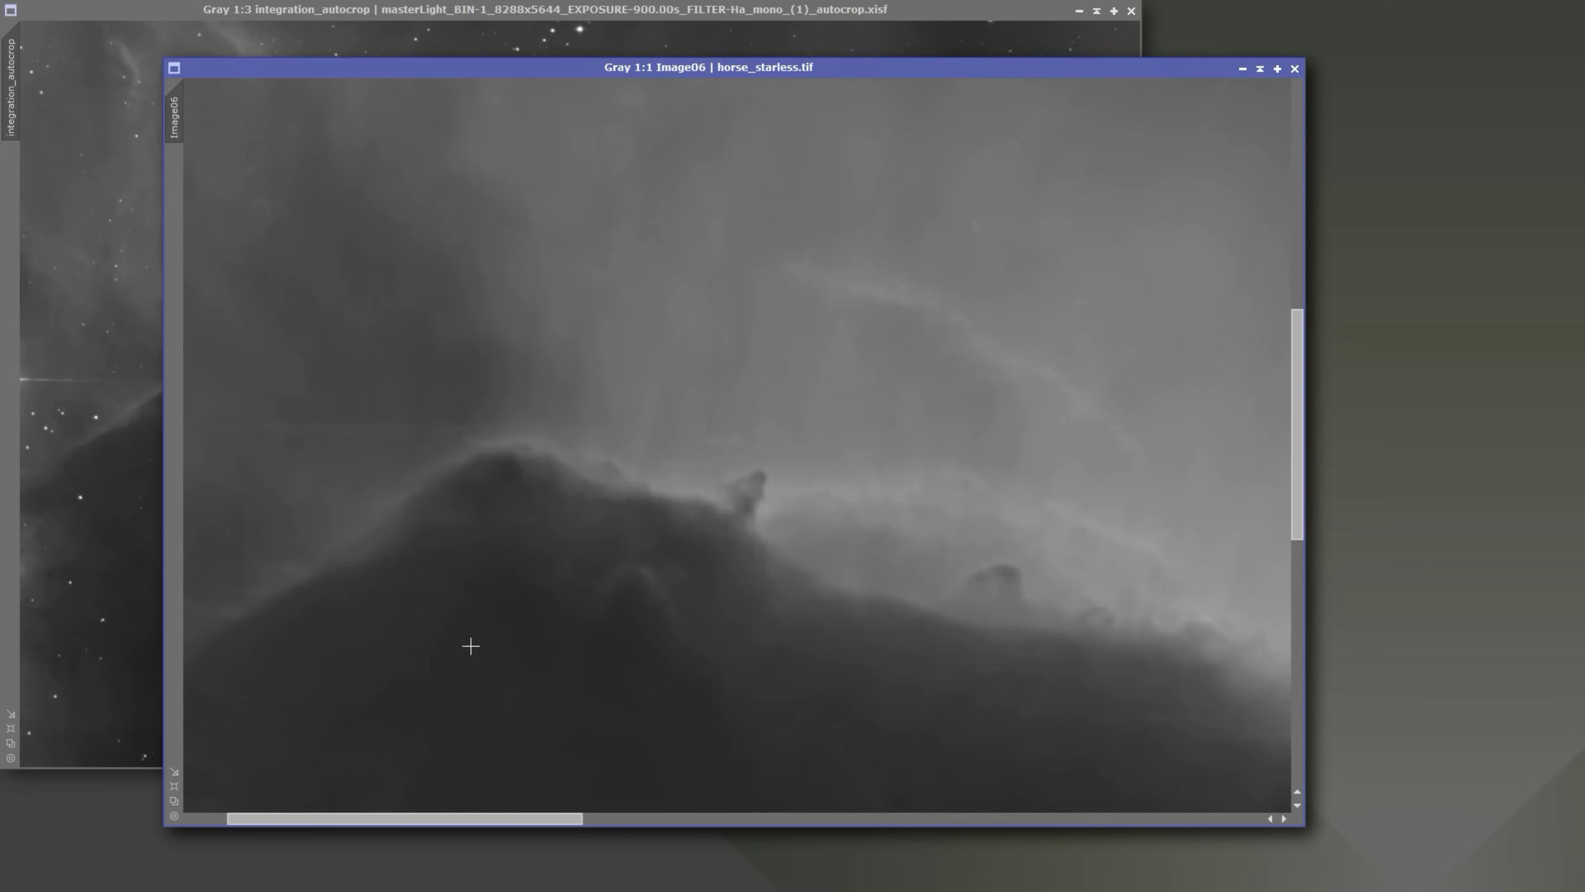
left_click_drag(477, 819, 312, 799)
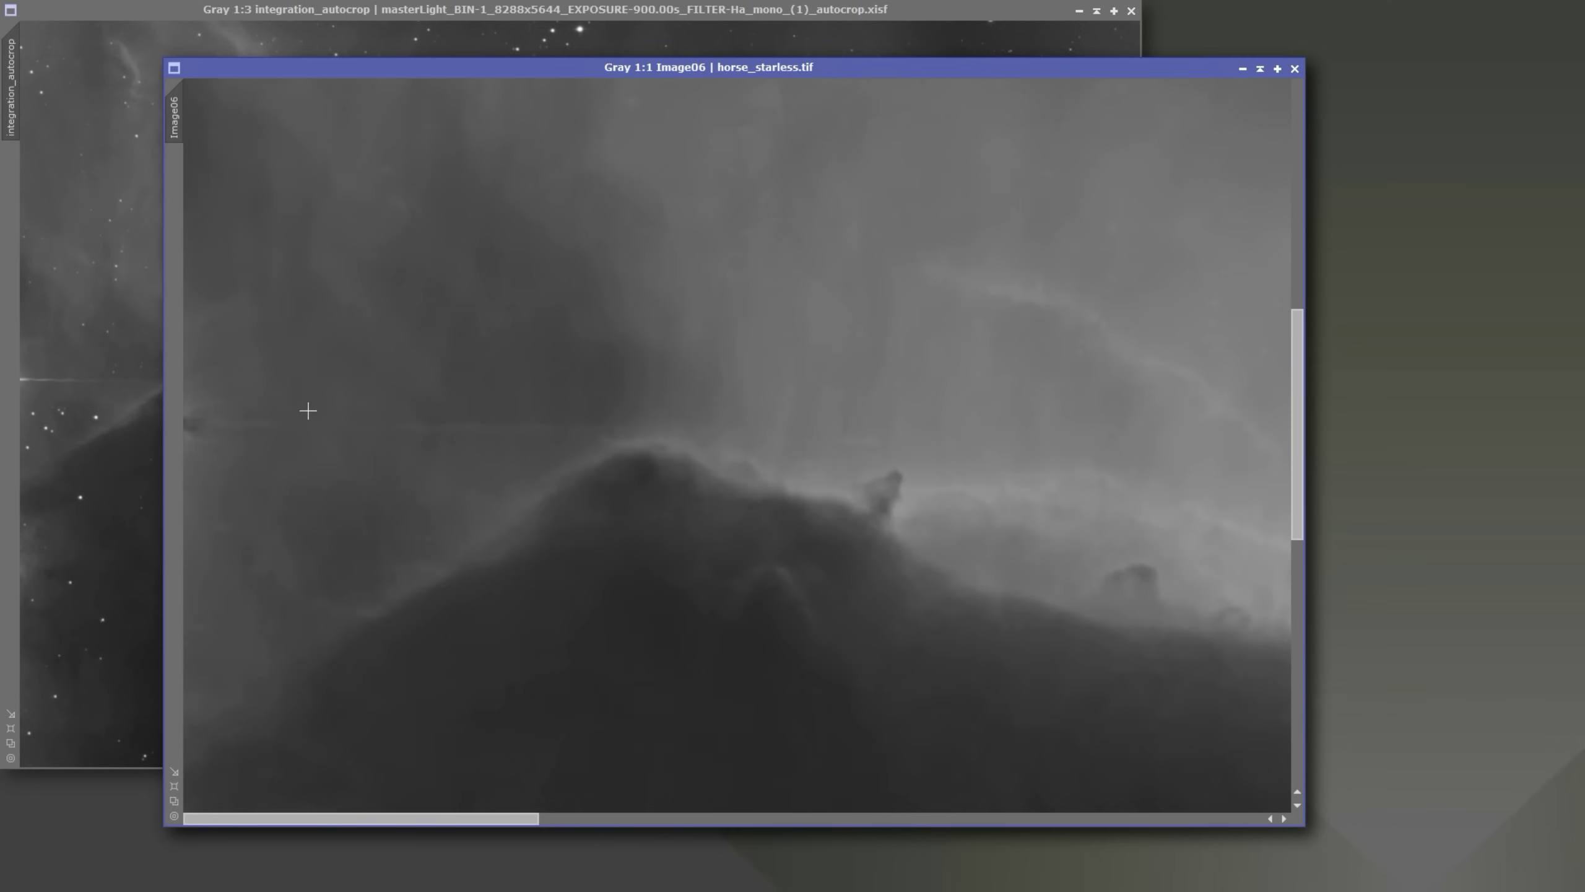
scroll(956, 598, "down", 2)
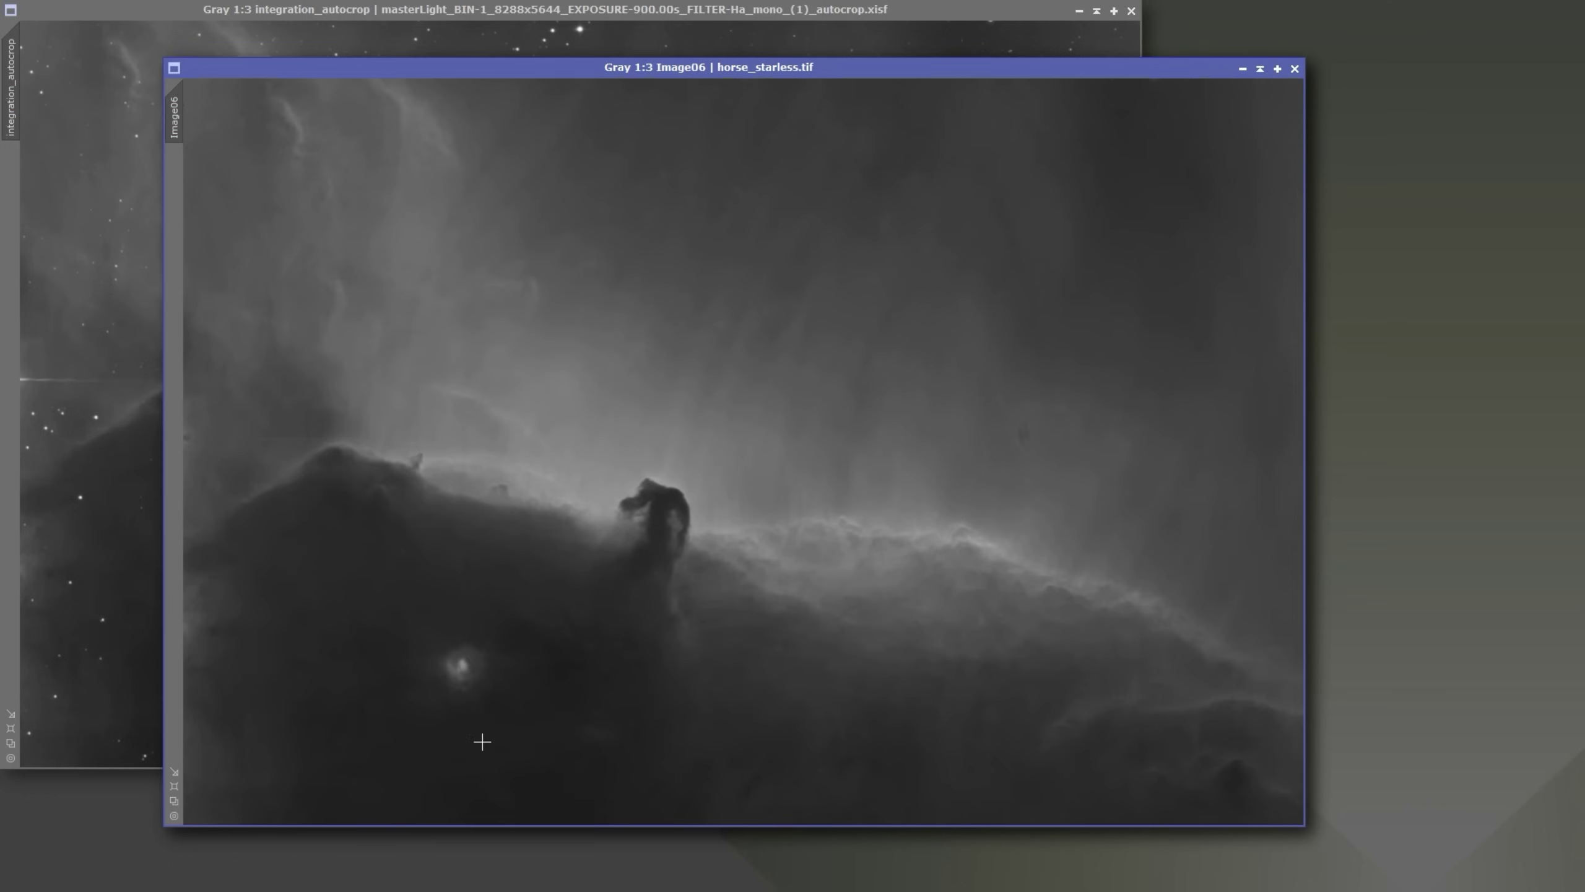
scroll(487, 718, "up", 2)
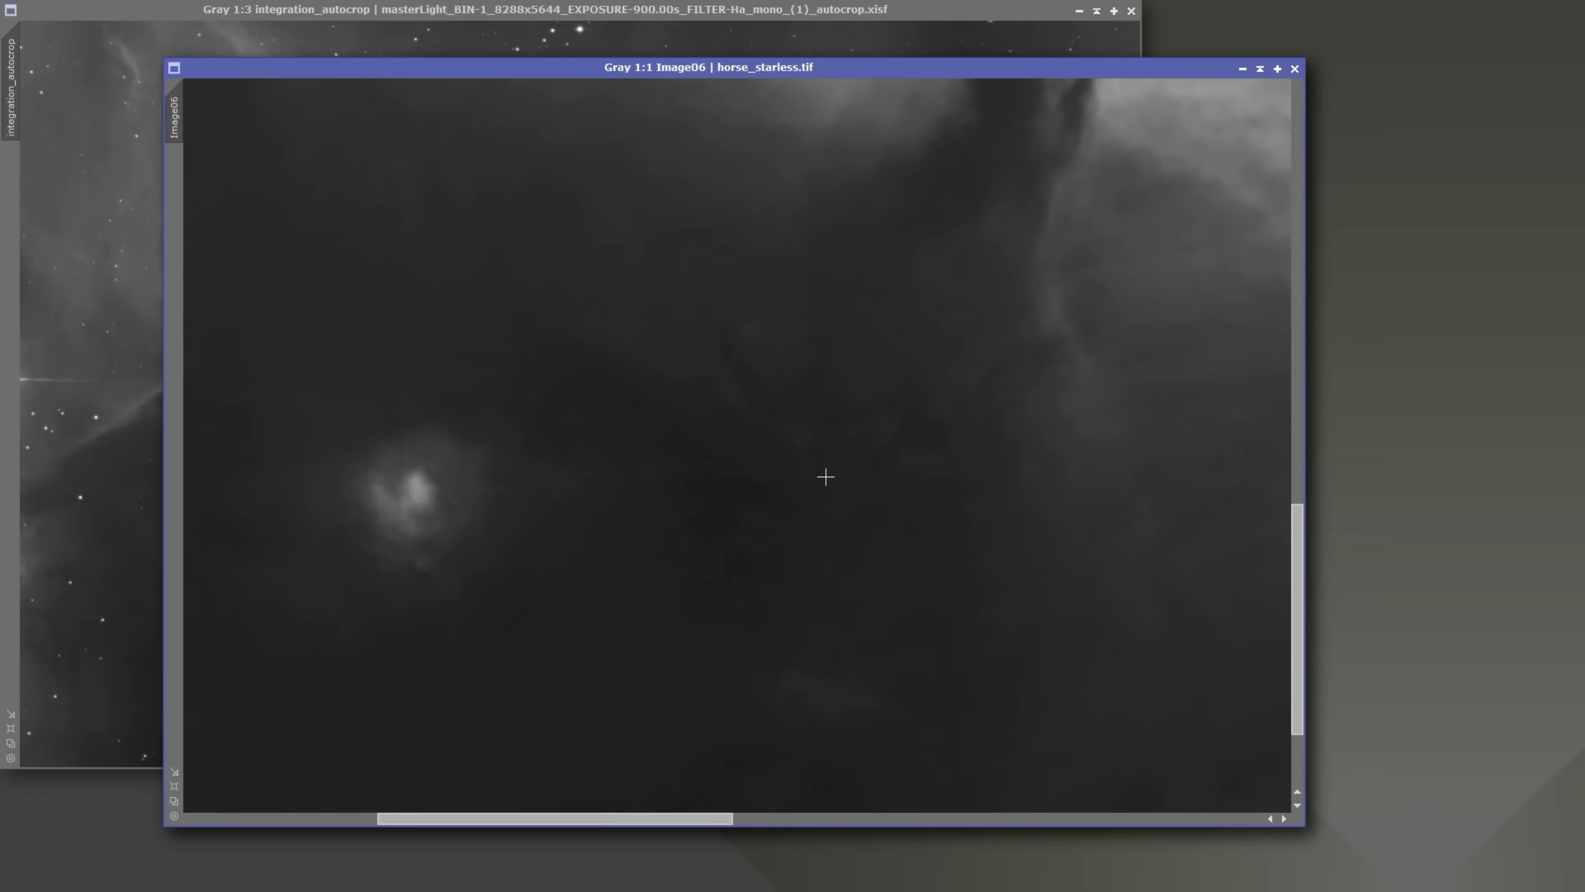
scroll(825, 456, "down", 1)
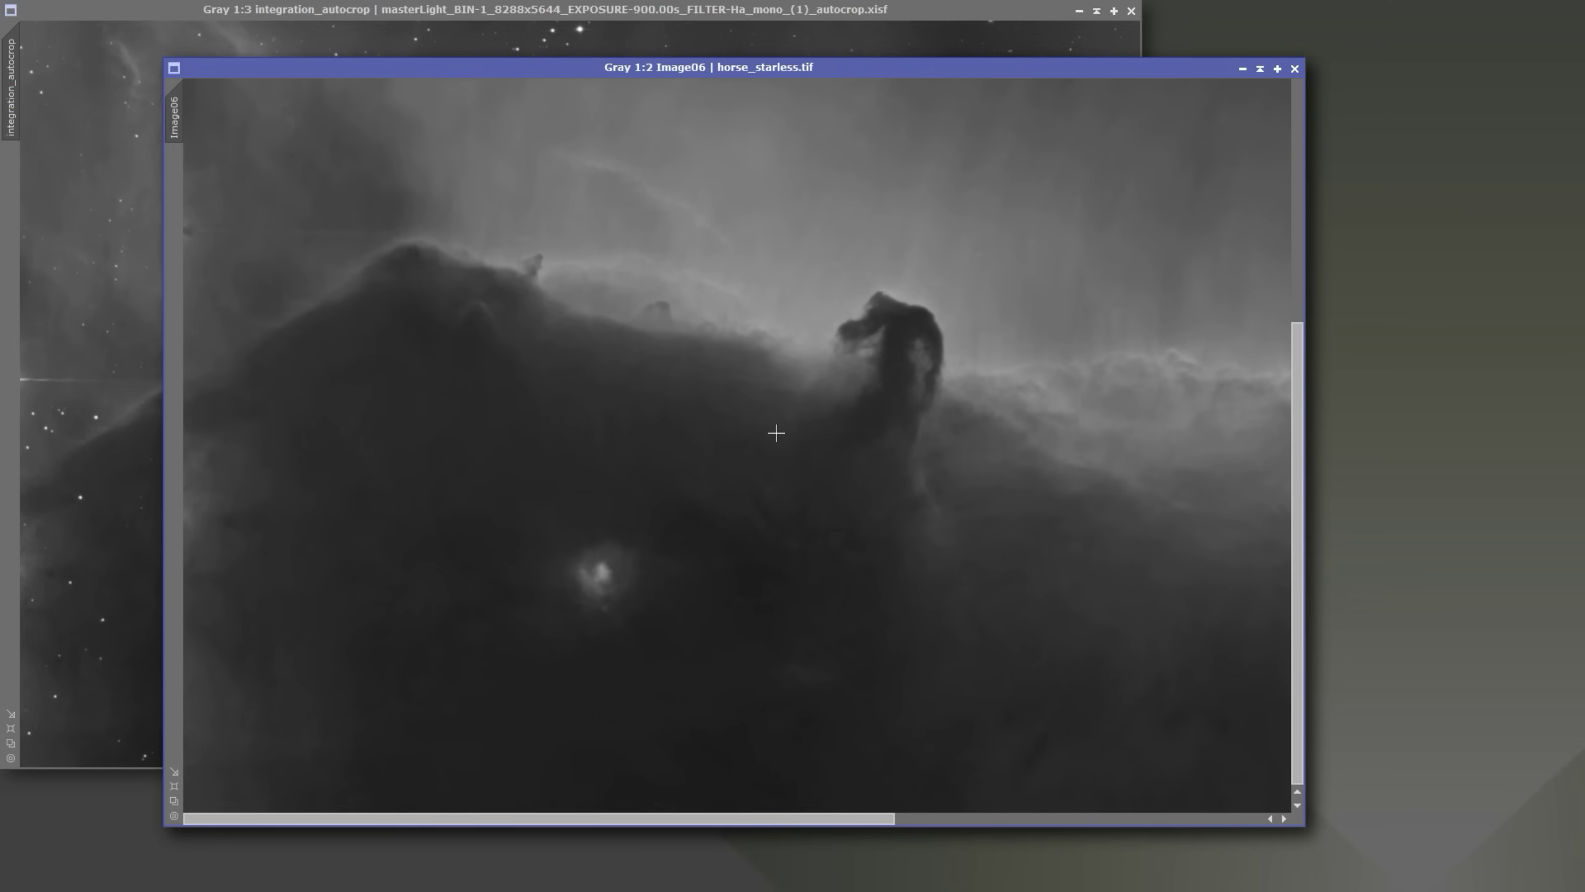
left_click_drag(824, 823, 855, 819)
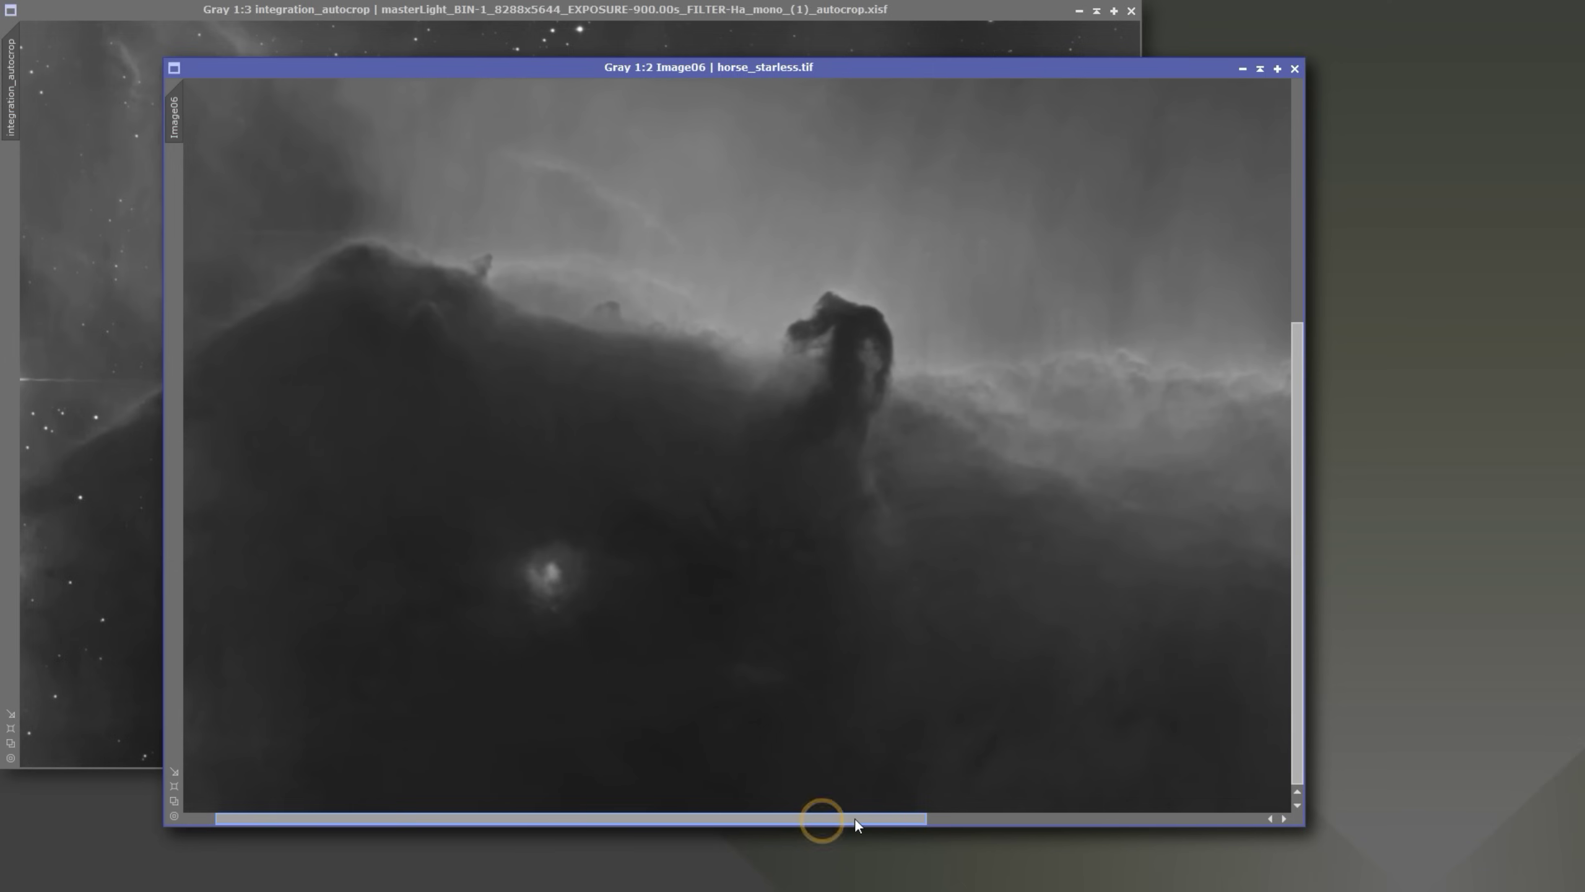
left_click_drag(1294, 389, 1293, 372)
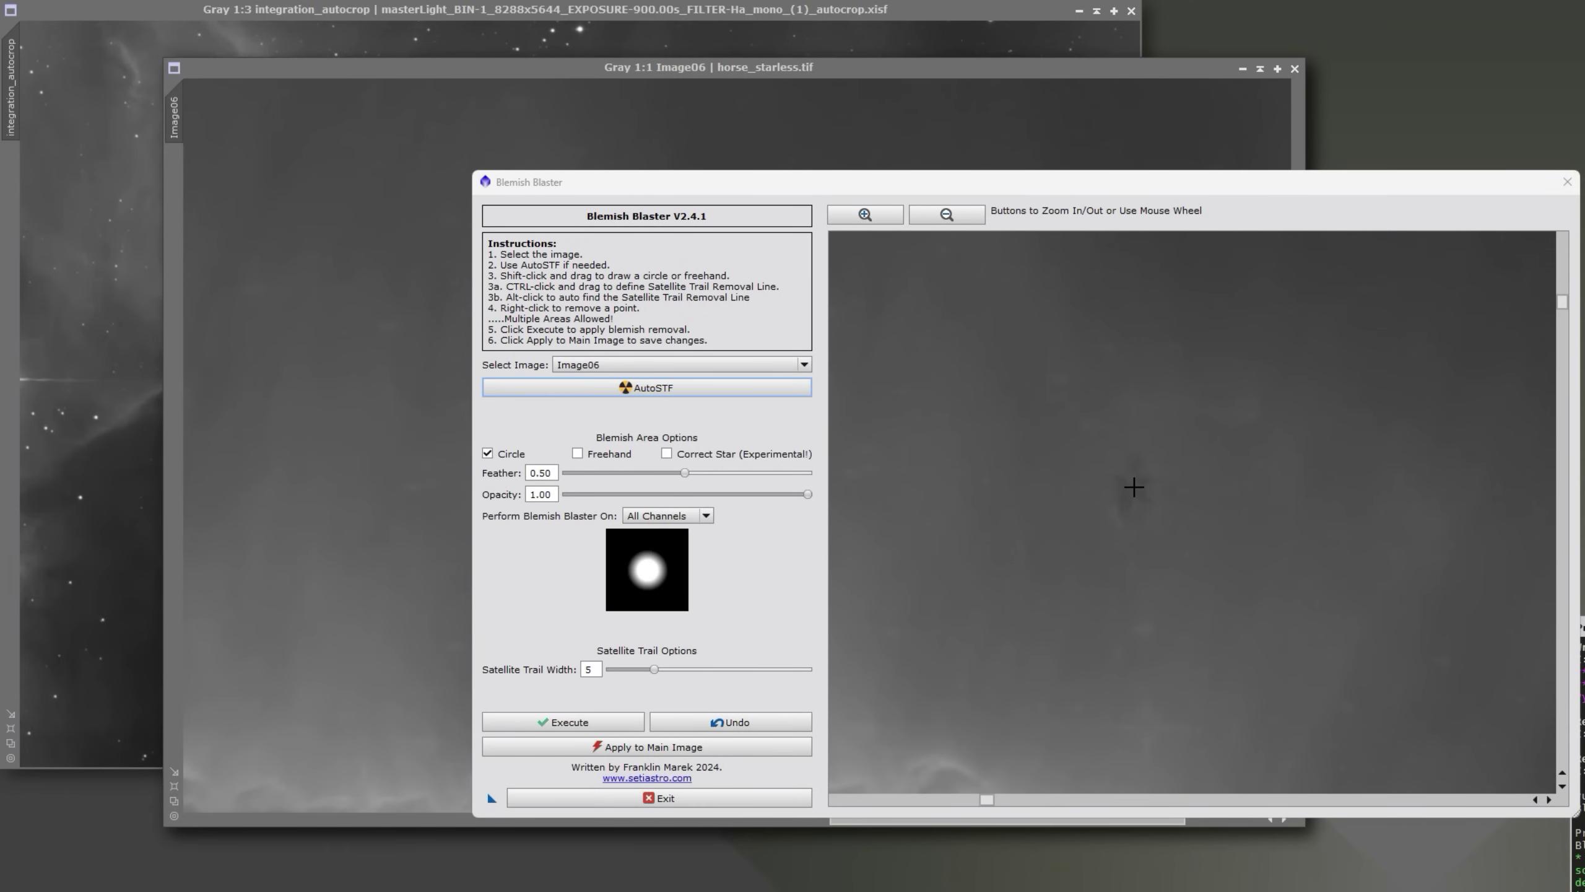
Step: Circle the dark blemishes in the Blemish Blaster preview
left_click_drag(1132, 489, 1171, 581)
left_click_drag(1339, 685, 1270, 566)
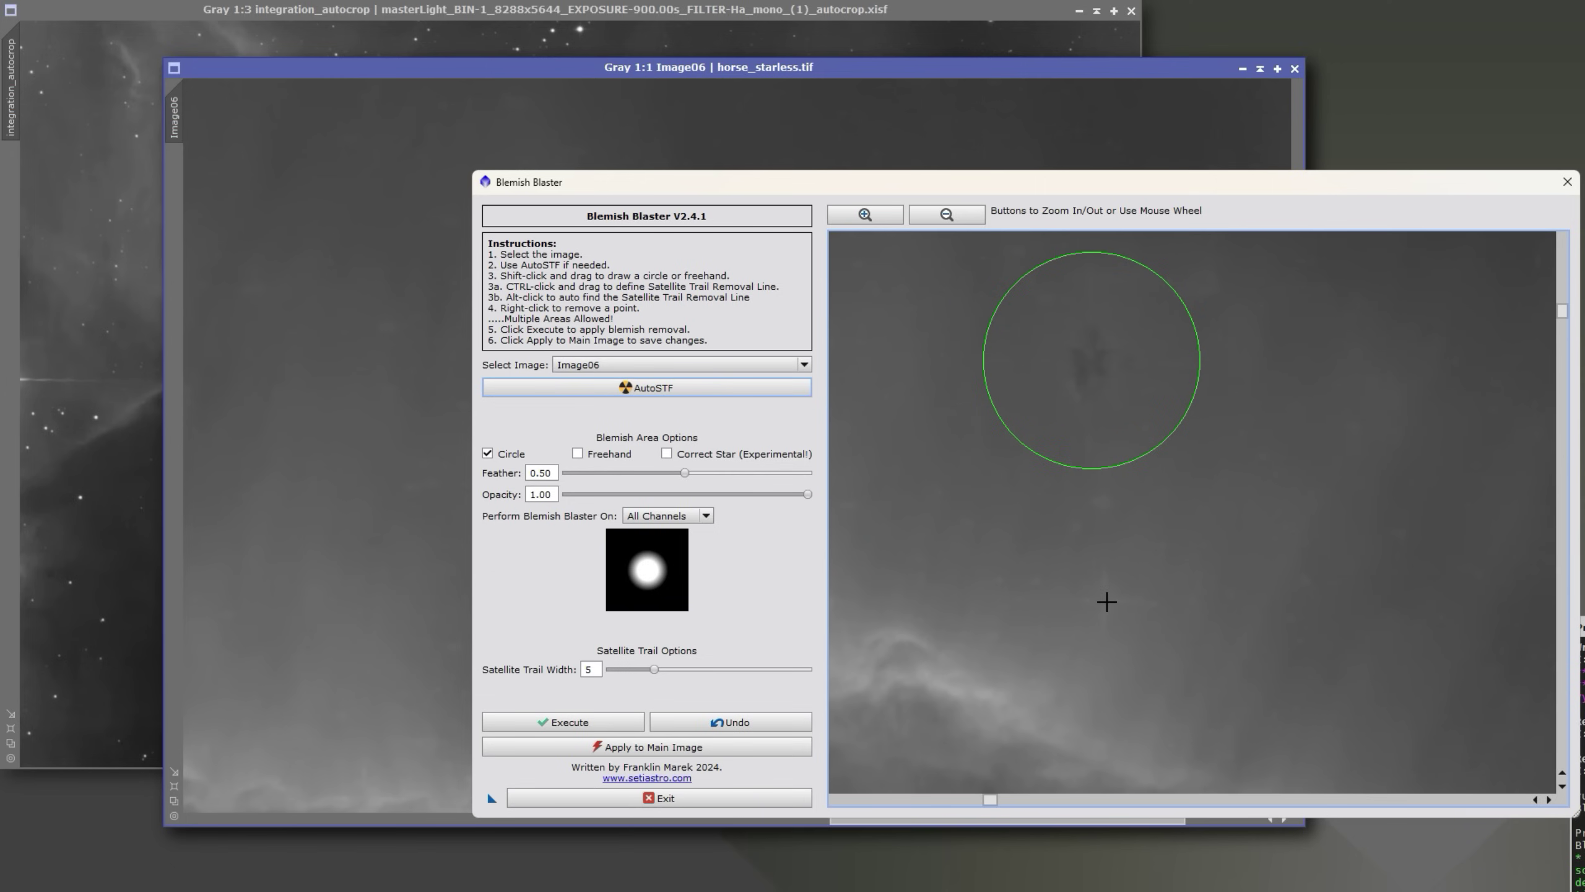
left_click_drag(1106, 601, 1133, 654)
left_click_drag(1221, 551, 1341, 689)
scroll(1342, 688, "down", 1)
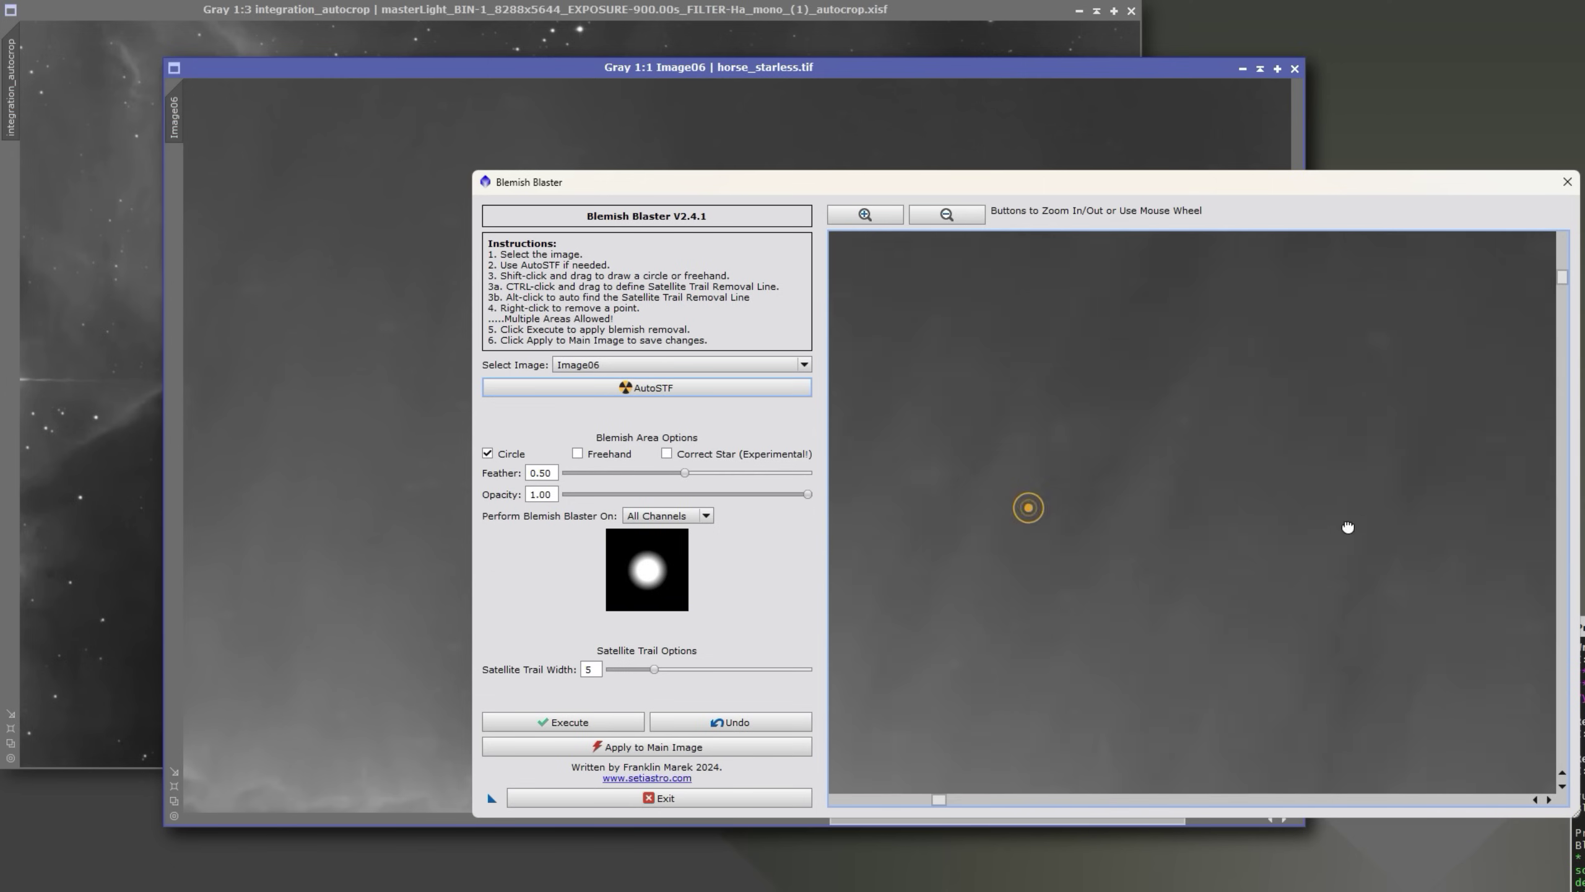
scroll(1146, 477, "up", 1)
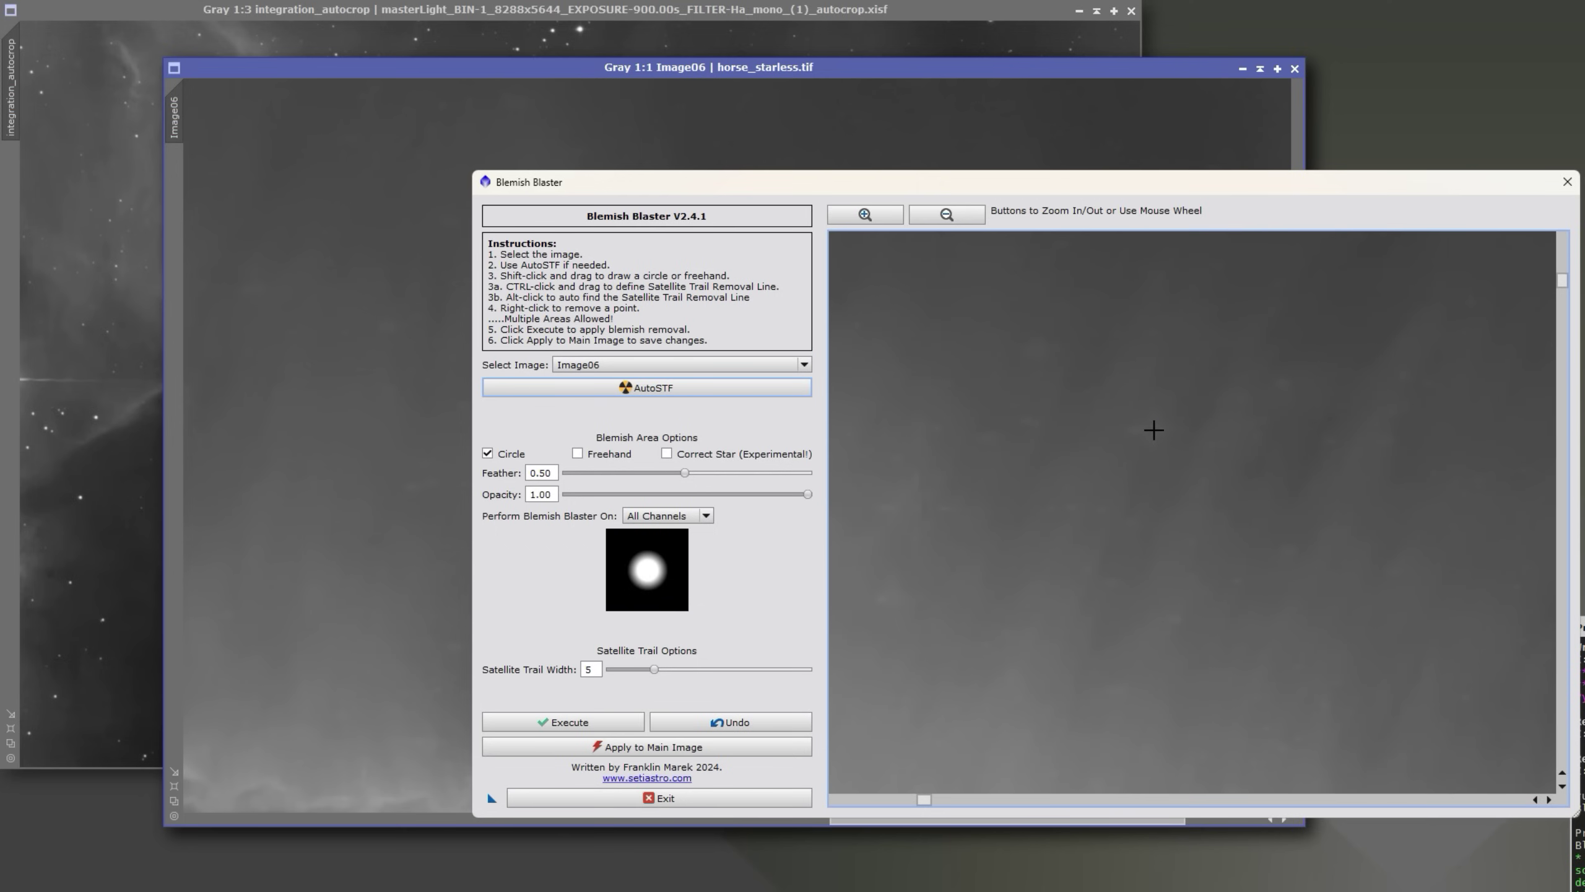
mouse_move(1154, 430)
left_mouse_down()
mouse_move(1167, 470)
mouse_move(1108, 498)
left_mouse_up()
left_click_drag(1002, 531, 1273, 486)
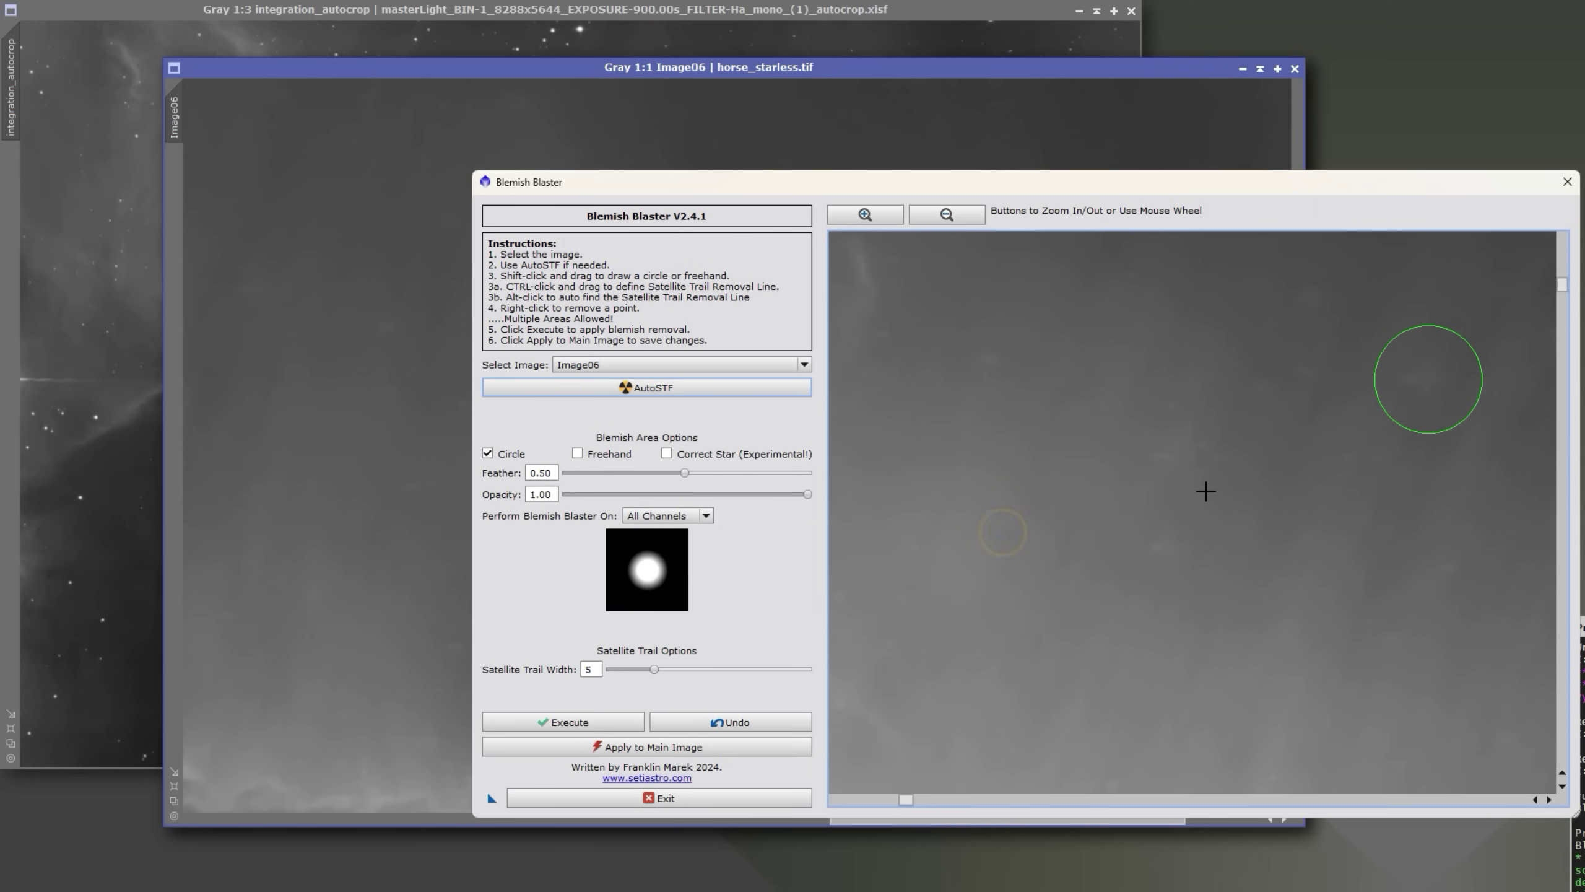
left_click_drag(1192, 457, 1206, 517)
left_click_drag(1196, 609, 942, 641)
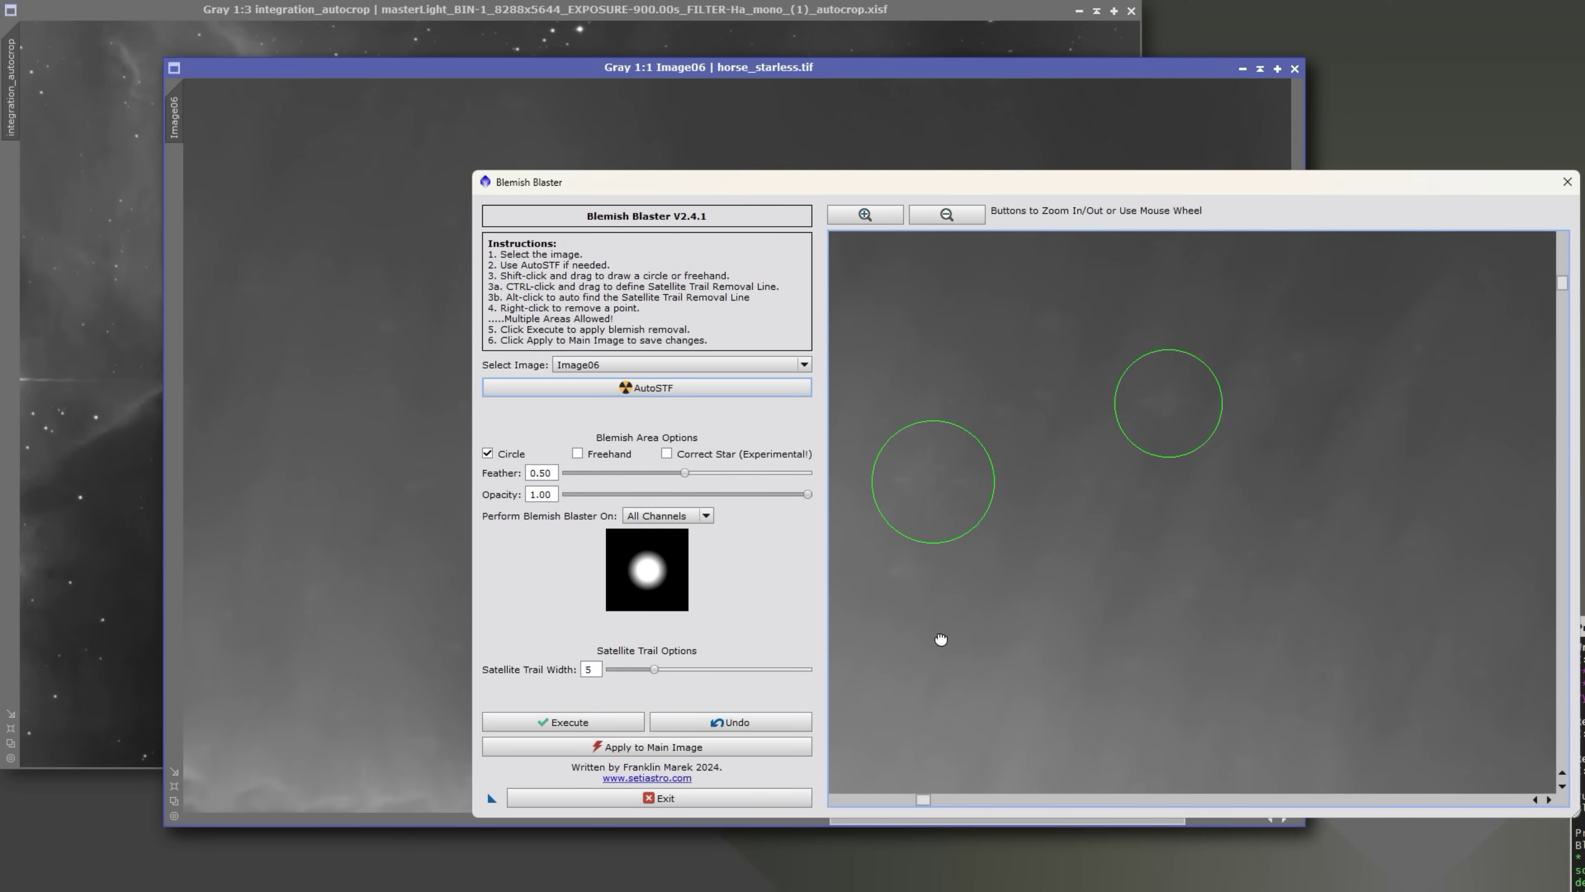
Step: Execute the blemish removal, apply it to the main image, and close Blemish Blaster
left_click(563, 722)
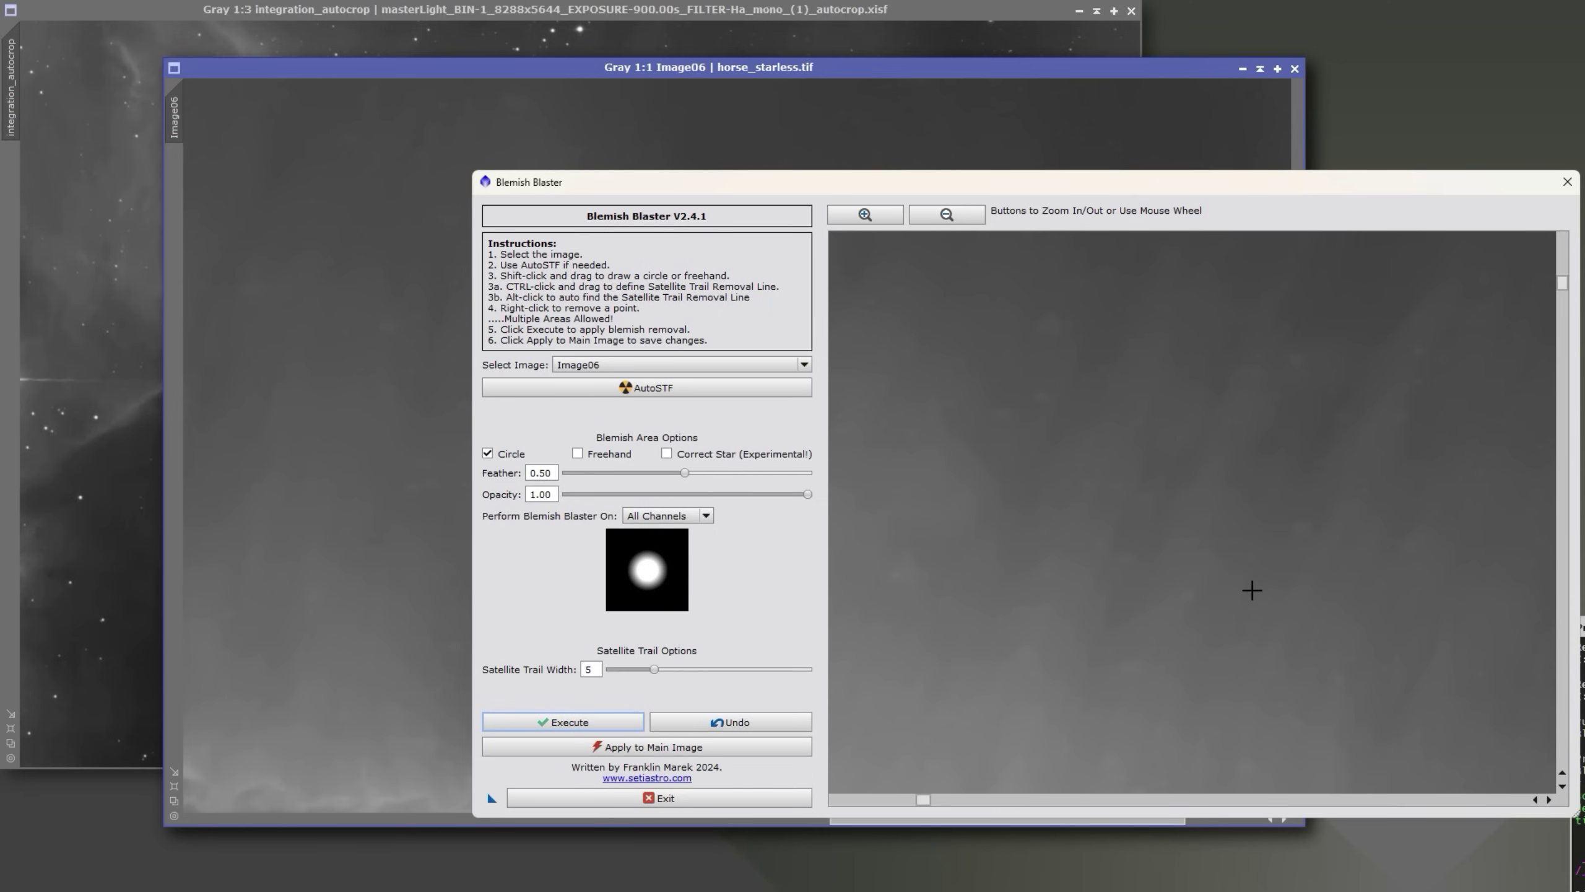
left_click(681, 745)
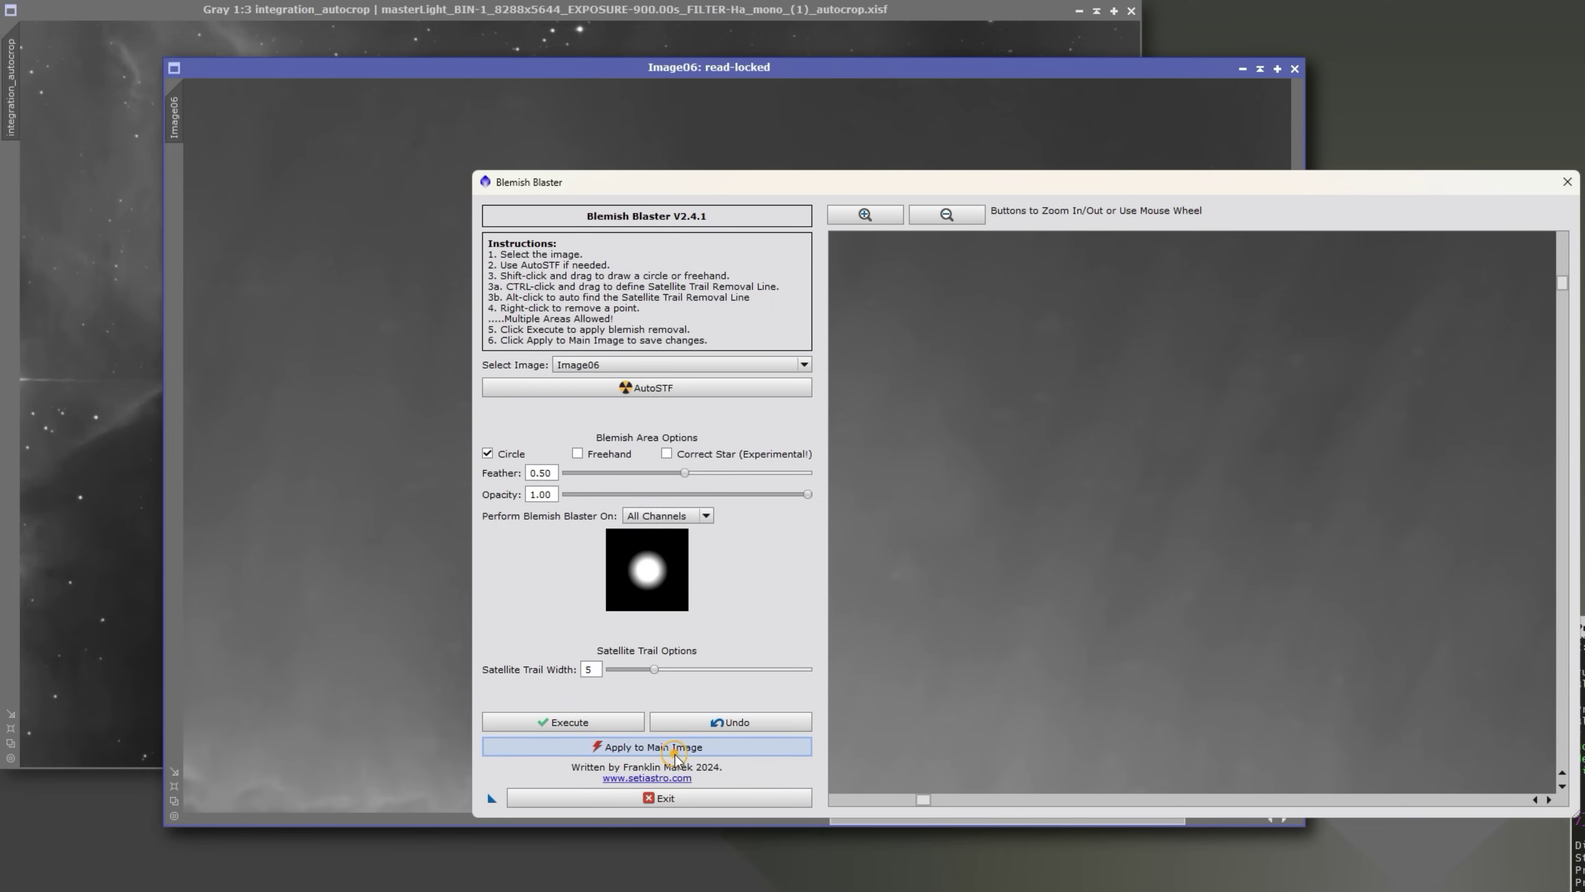
left_click(906, 594)
Step: Zoom in and out on the cleaned horse_starless.tif to inspect it
scroll(784, 533, "up", 1)
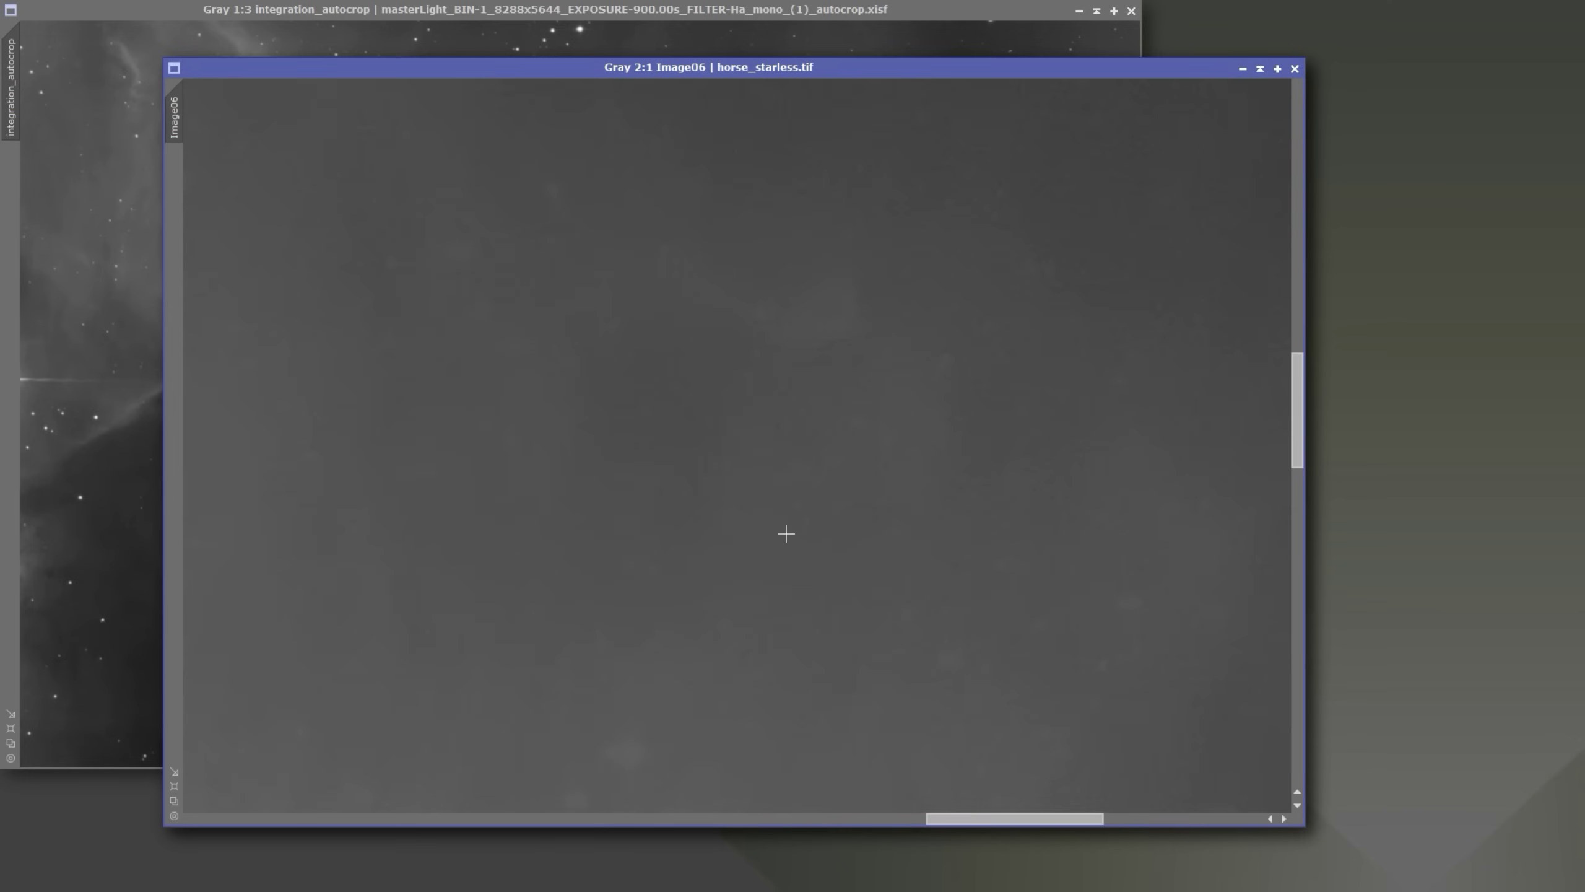
scroll(786, 533, "down", 4)
scroll(812, 528, "up", 1)
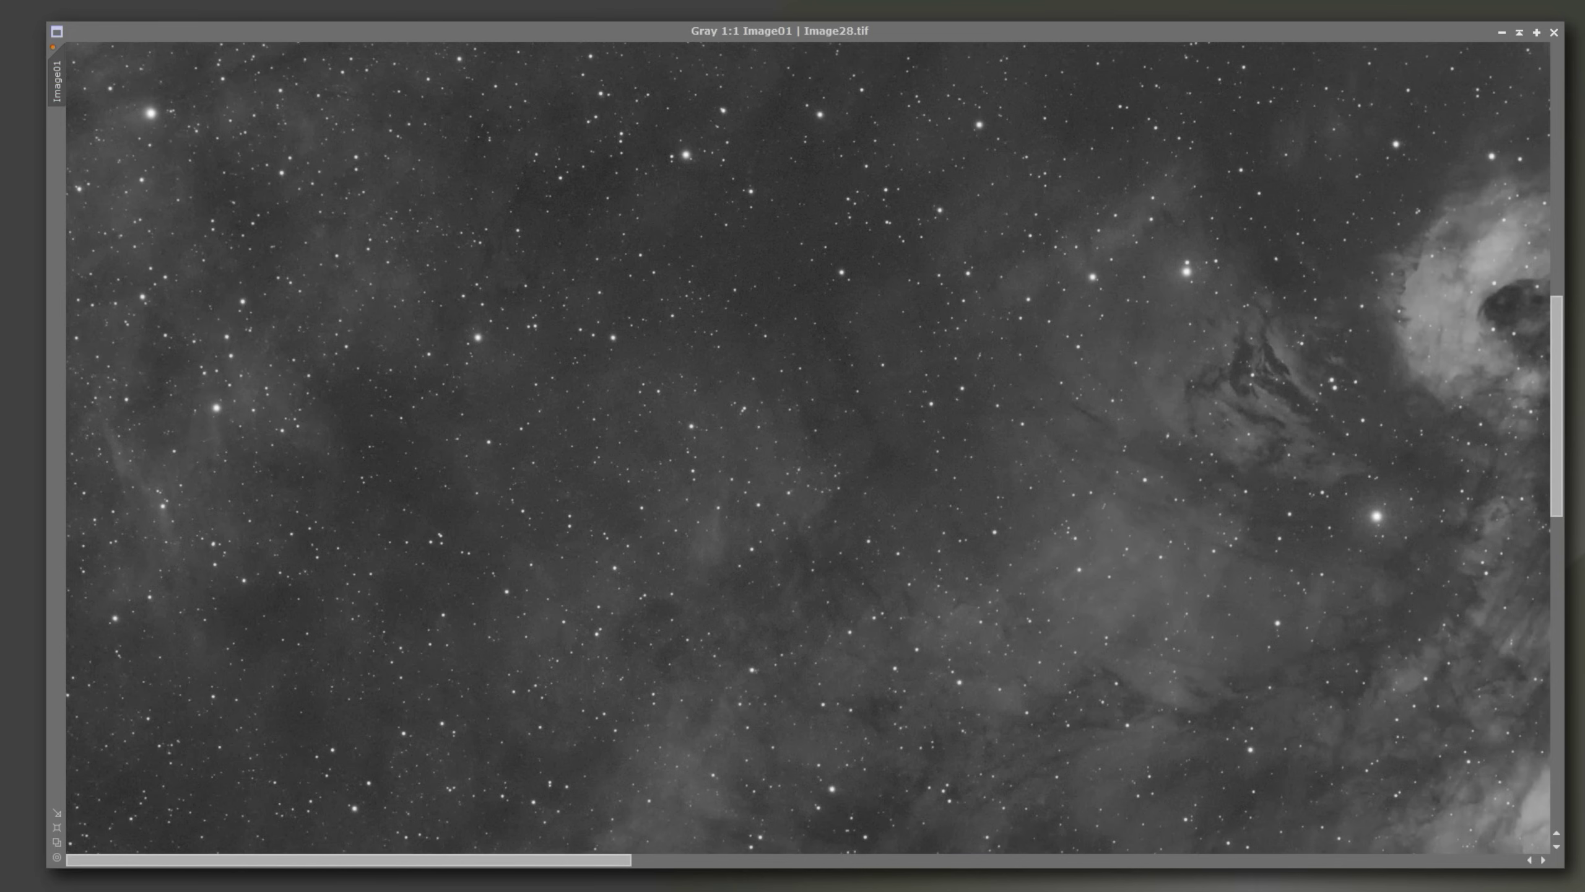
Step: Flip between Image28.tif and Image28_starless.tif, ending on the starless version
left_click(538, 301)
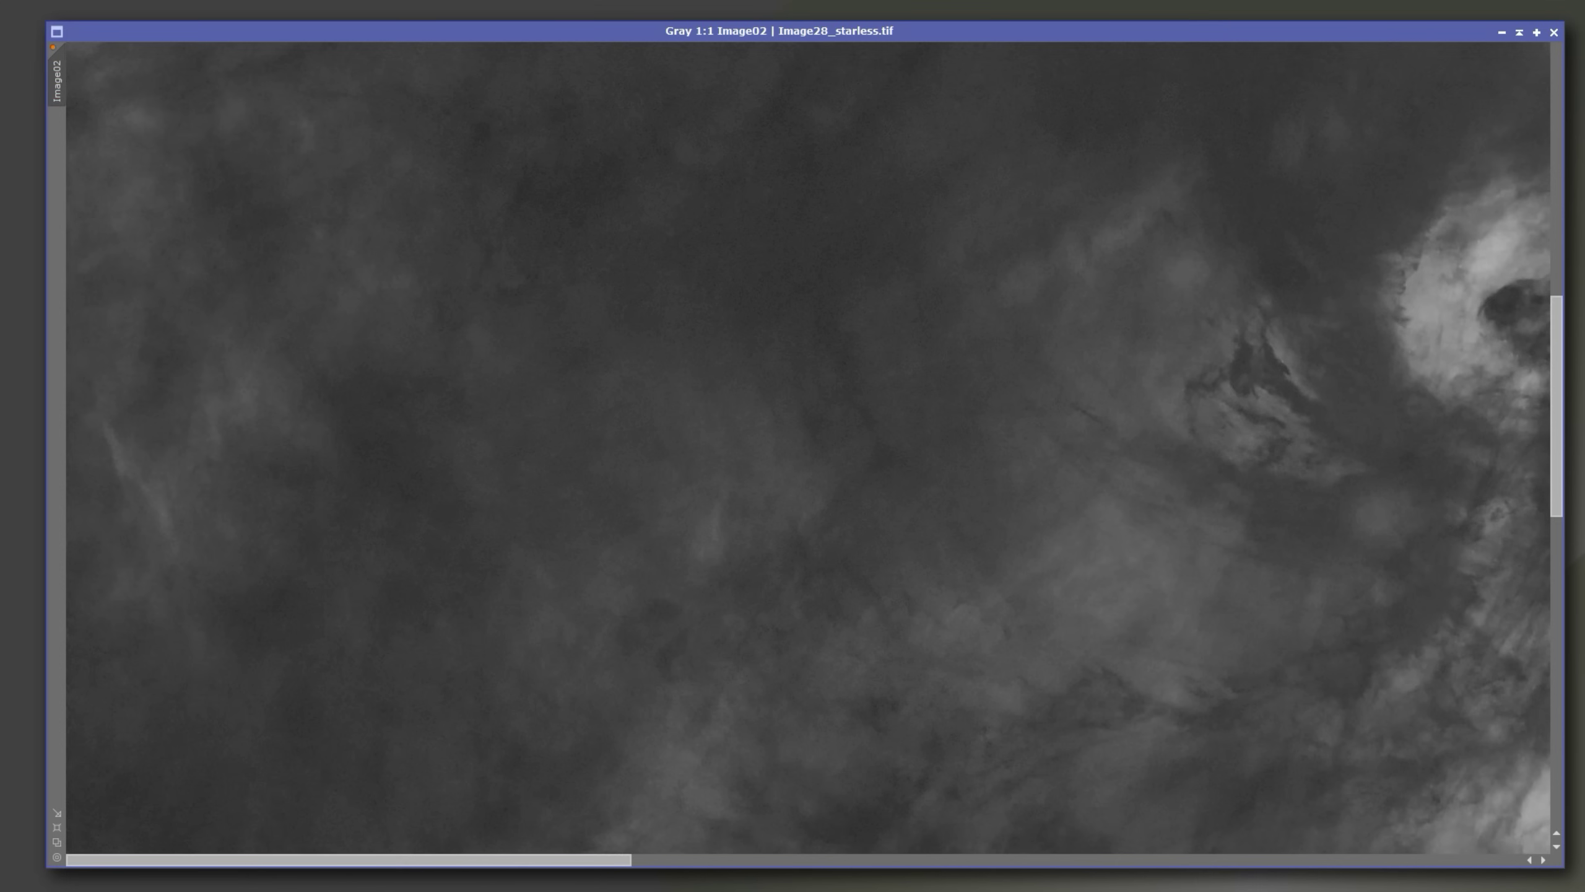
key("ctrl+Tab")
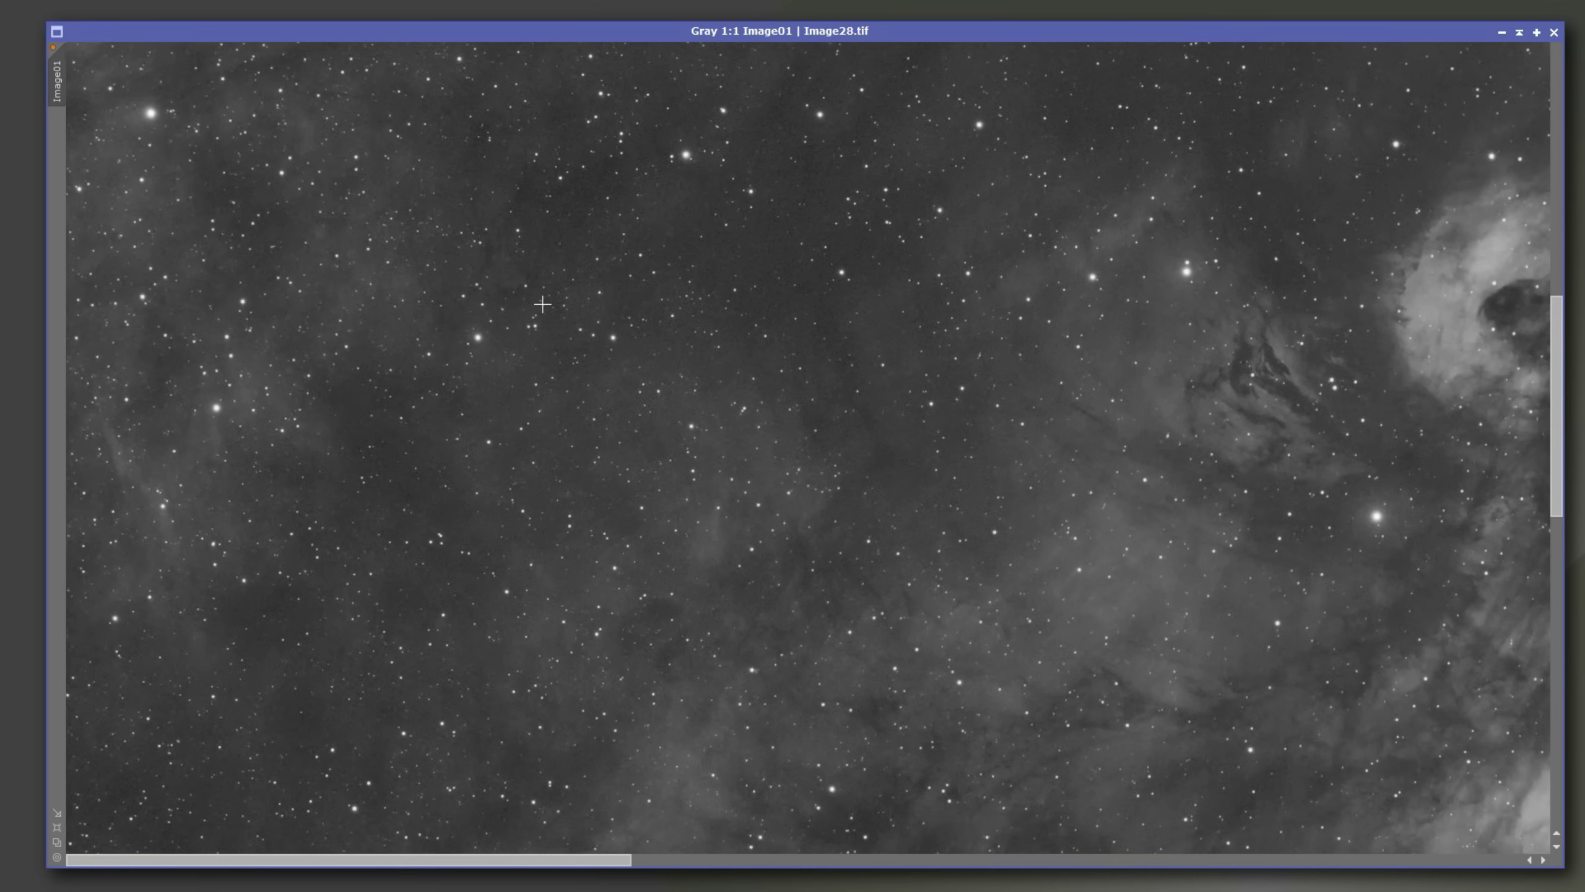
key("ctrl+Tab")
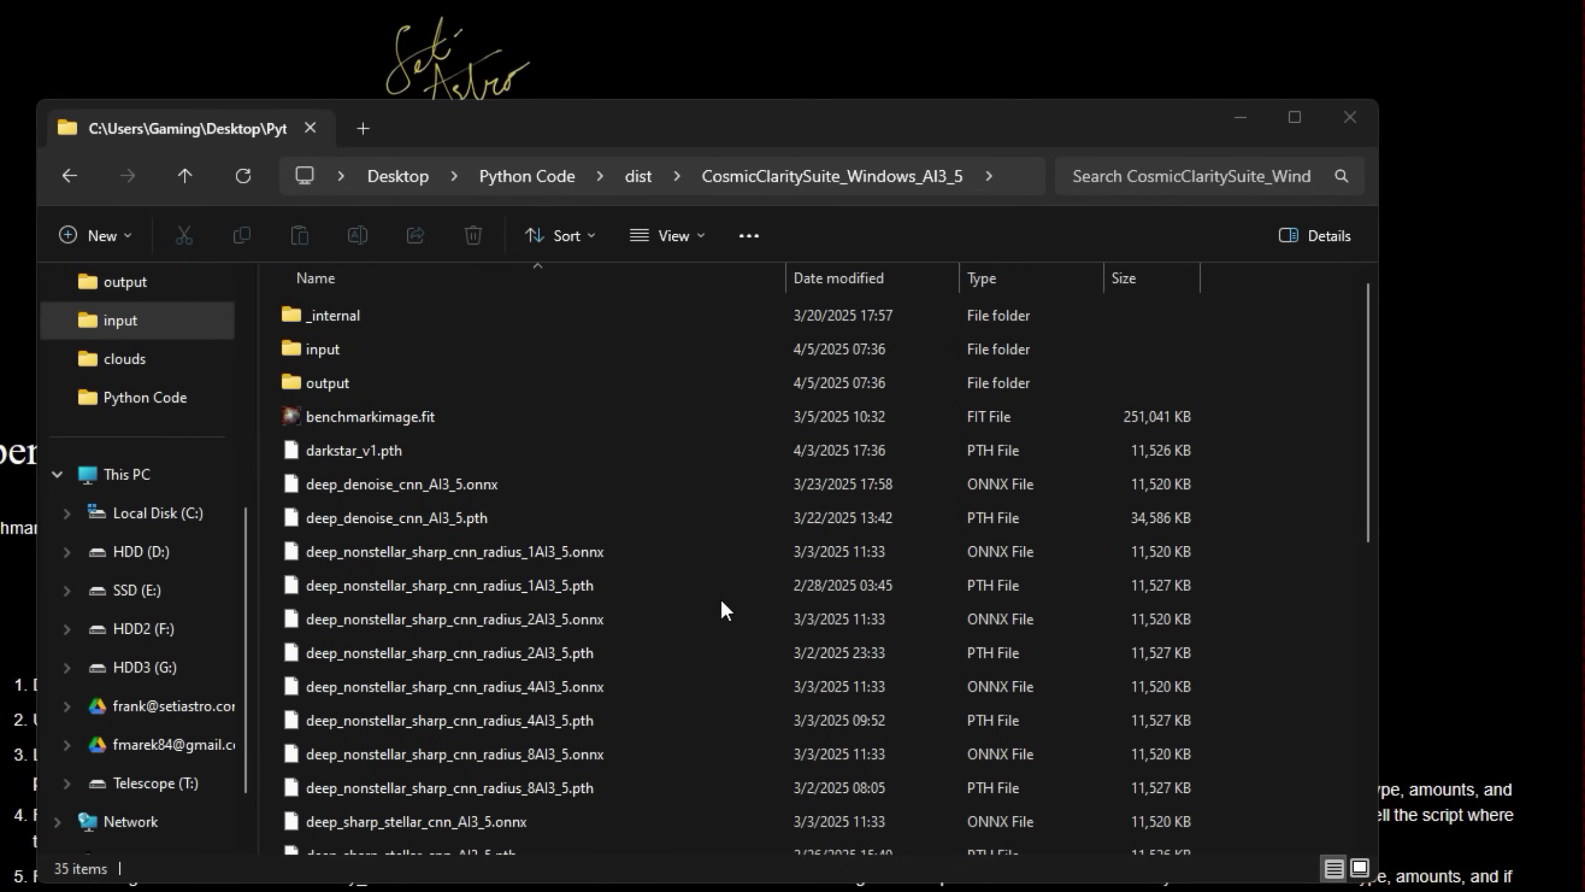
Step: Select setiastrocosmicclarity_darkstar.exe in the CosmicClaritySuite_Windows_AI3_5 folder
scroll(656, 628, "down", 6)
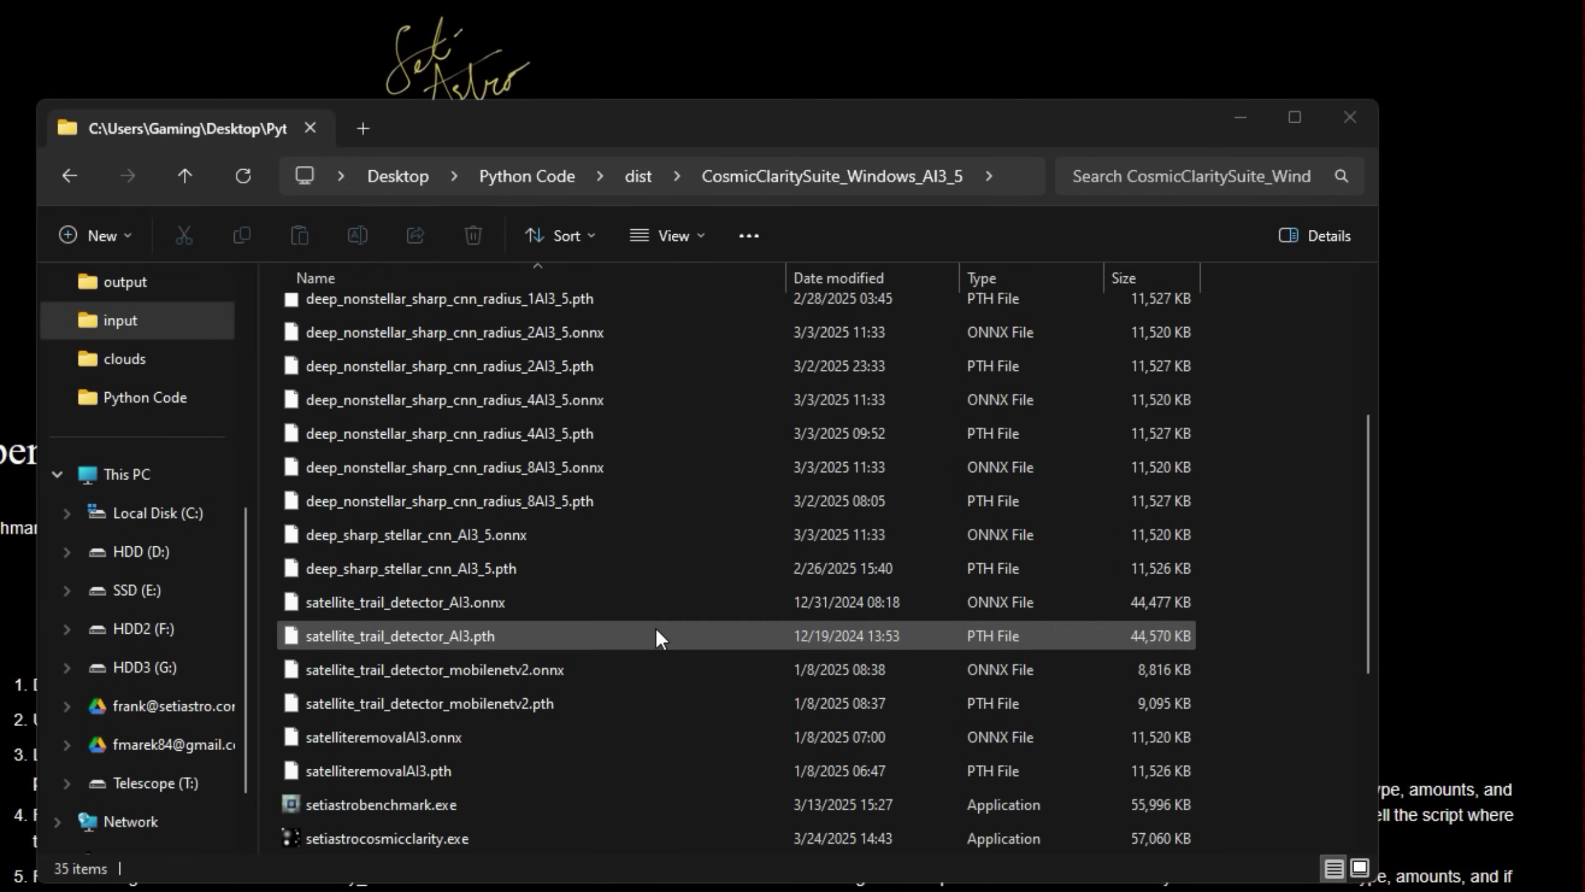
scroll(562, 640, "up", 2)
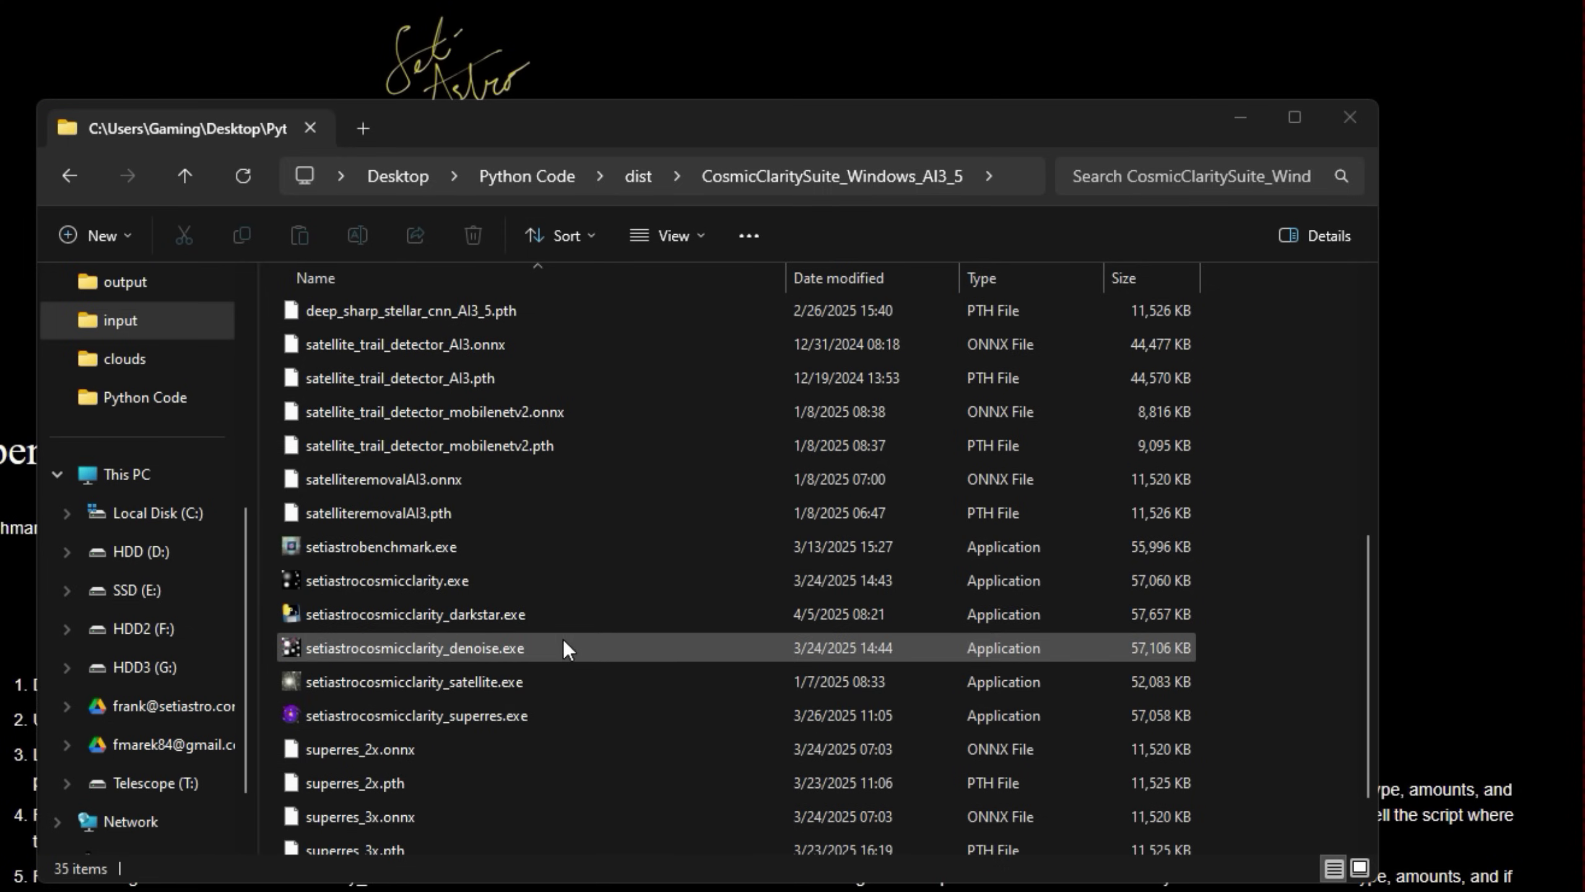
scroll(565, 630, "up", 2)
scroll(574, 633, "down", 1)
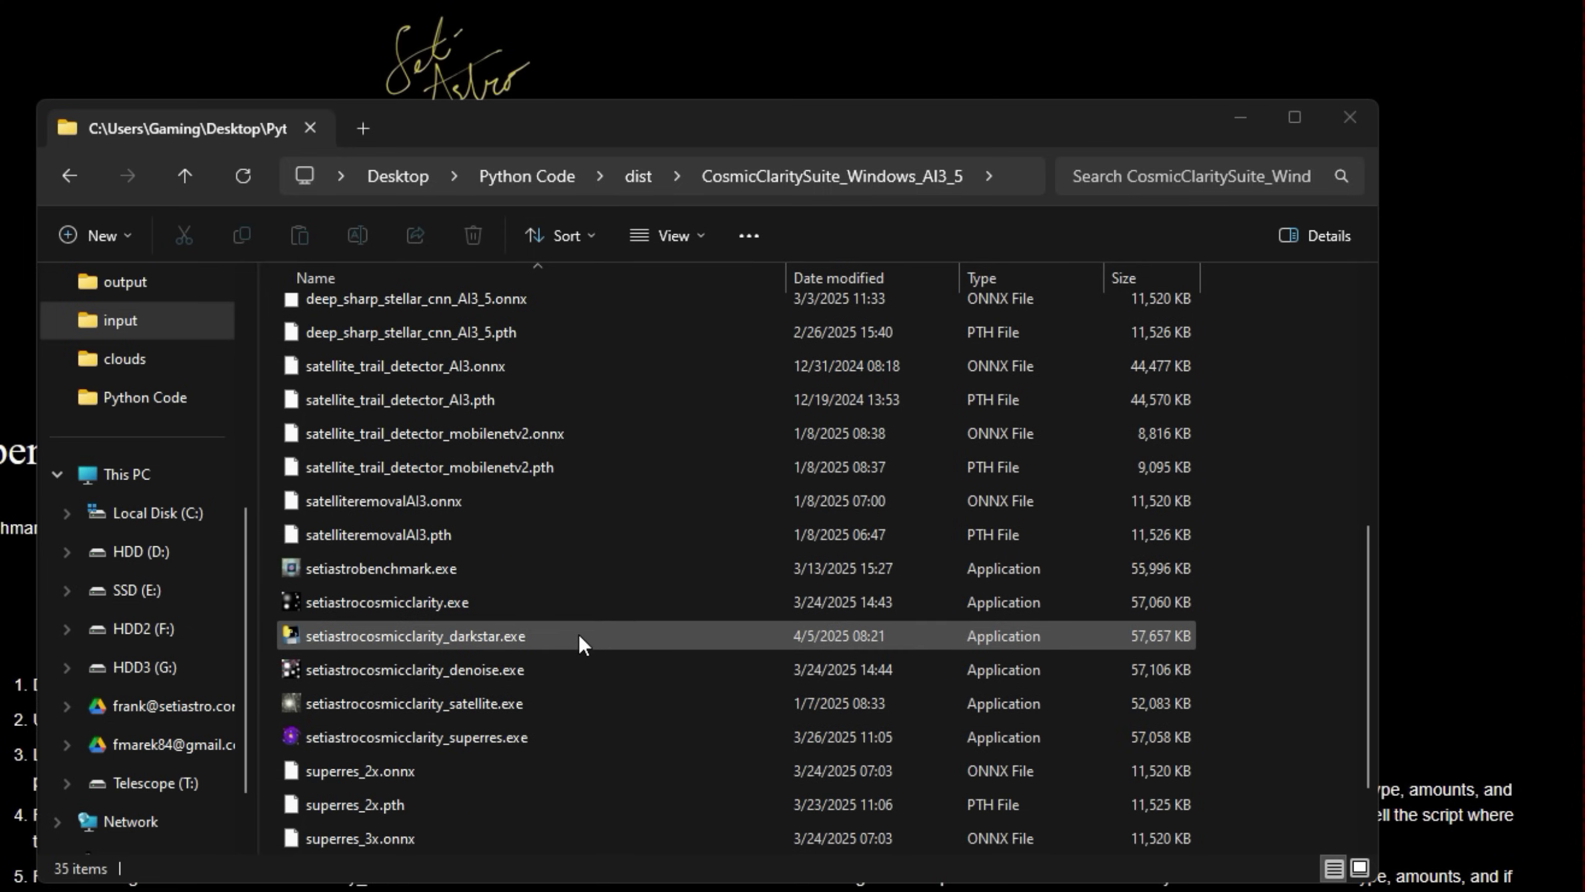
left_click(454, 636)
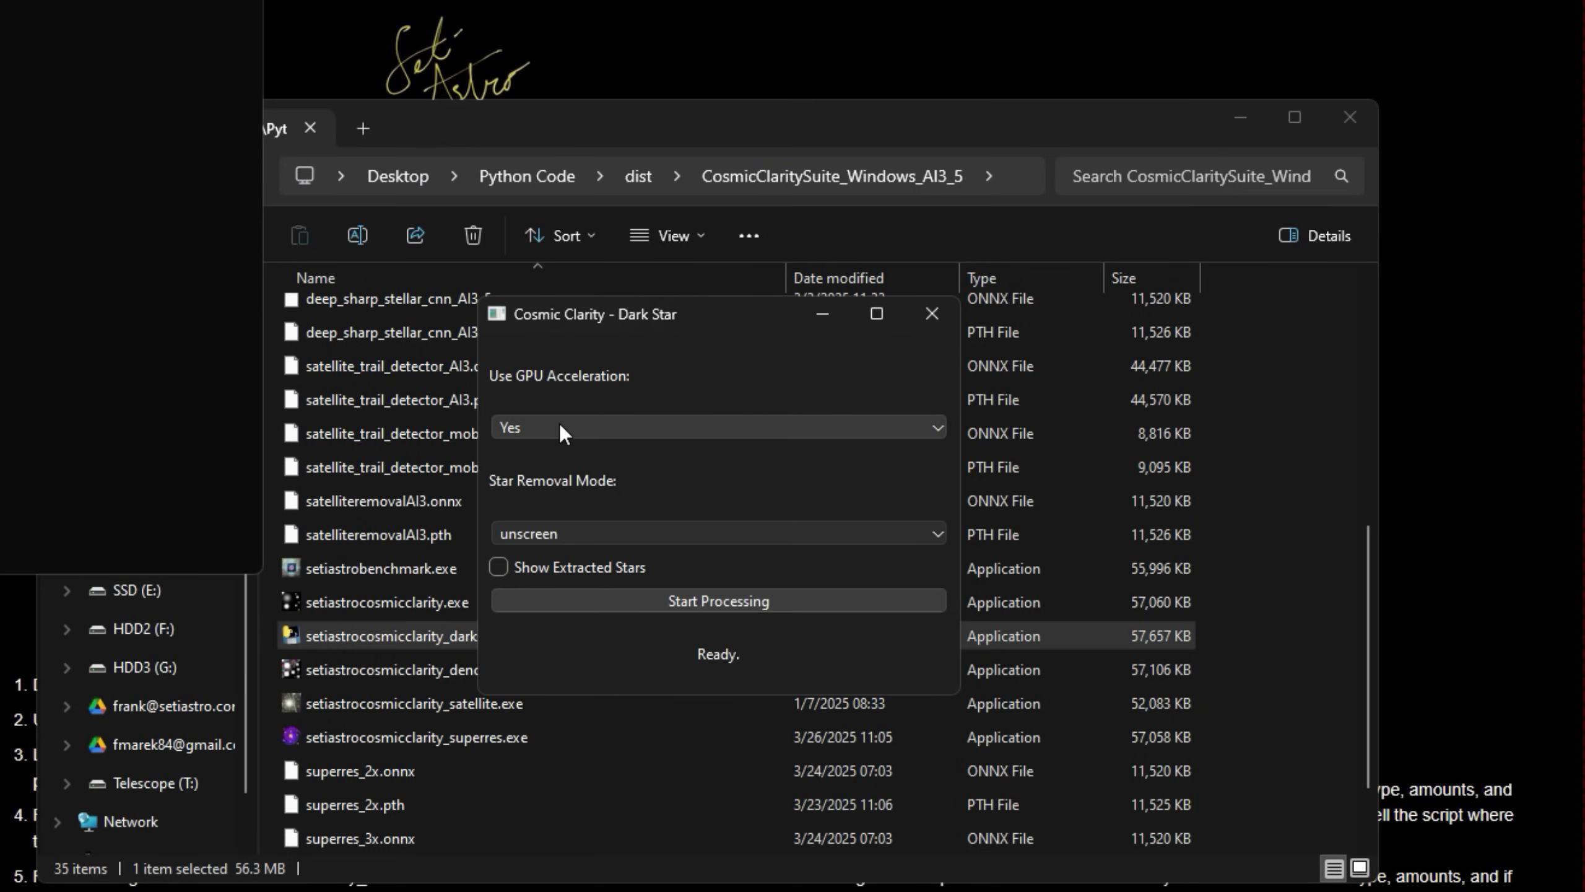
Step: Keep unscreen as the star removal mode and turn off Show Extracted Stars
left_click(590, 533)
left_click(594, 536)
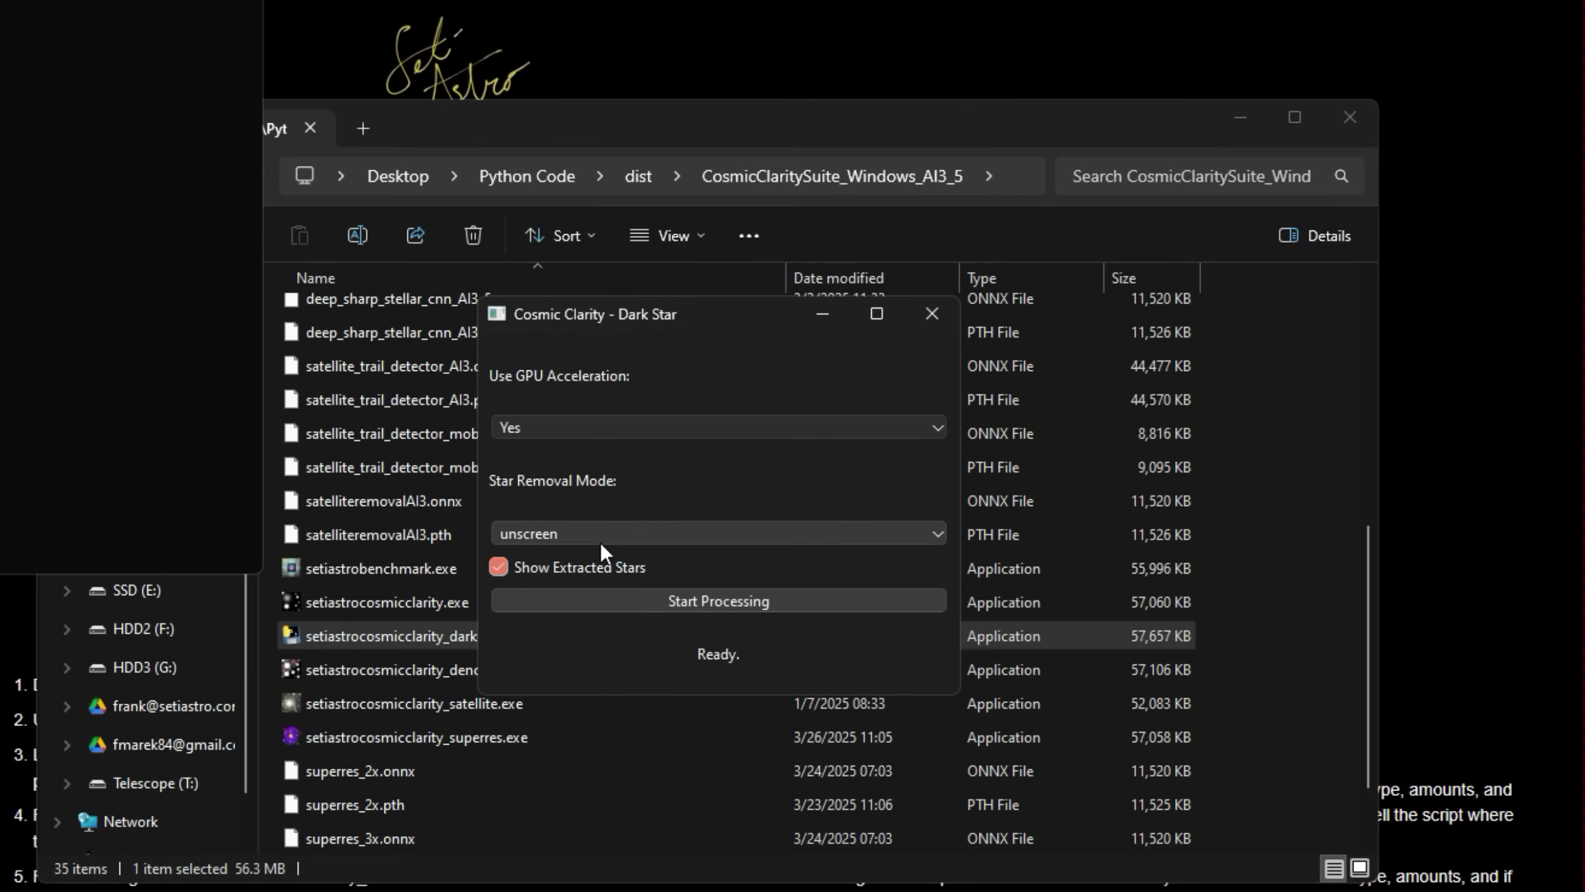
left_click(537, 535)
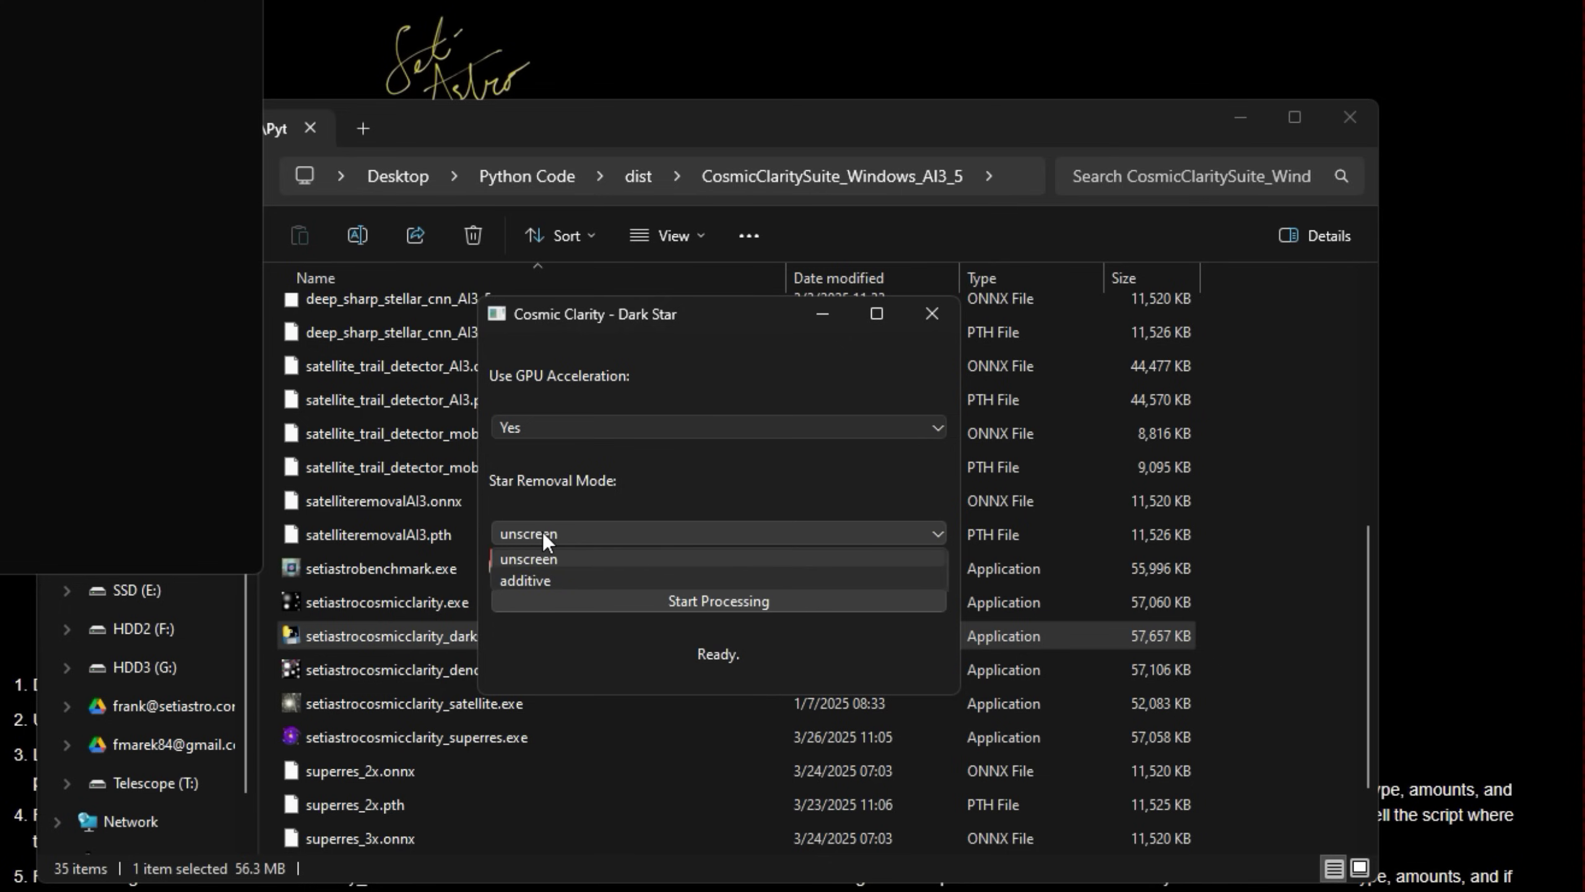
left_click(542, 532)
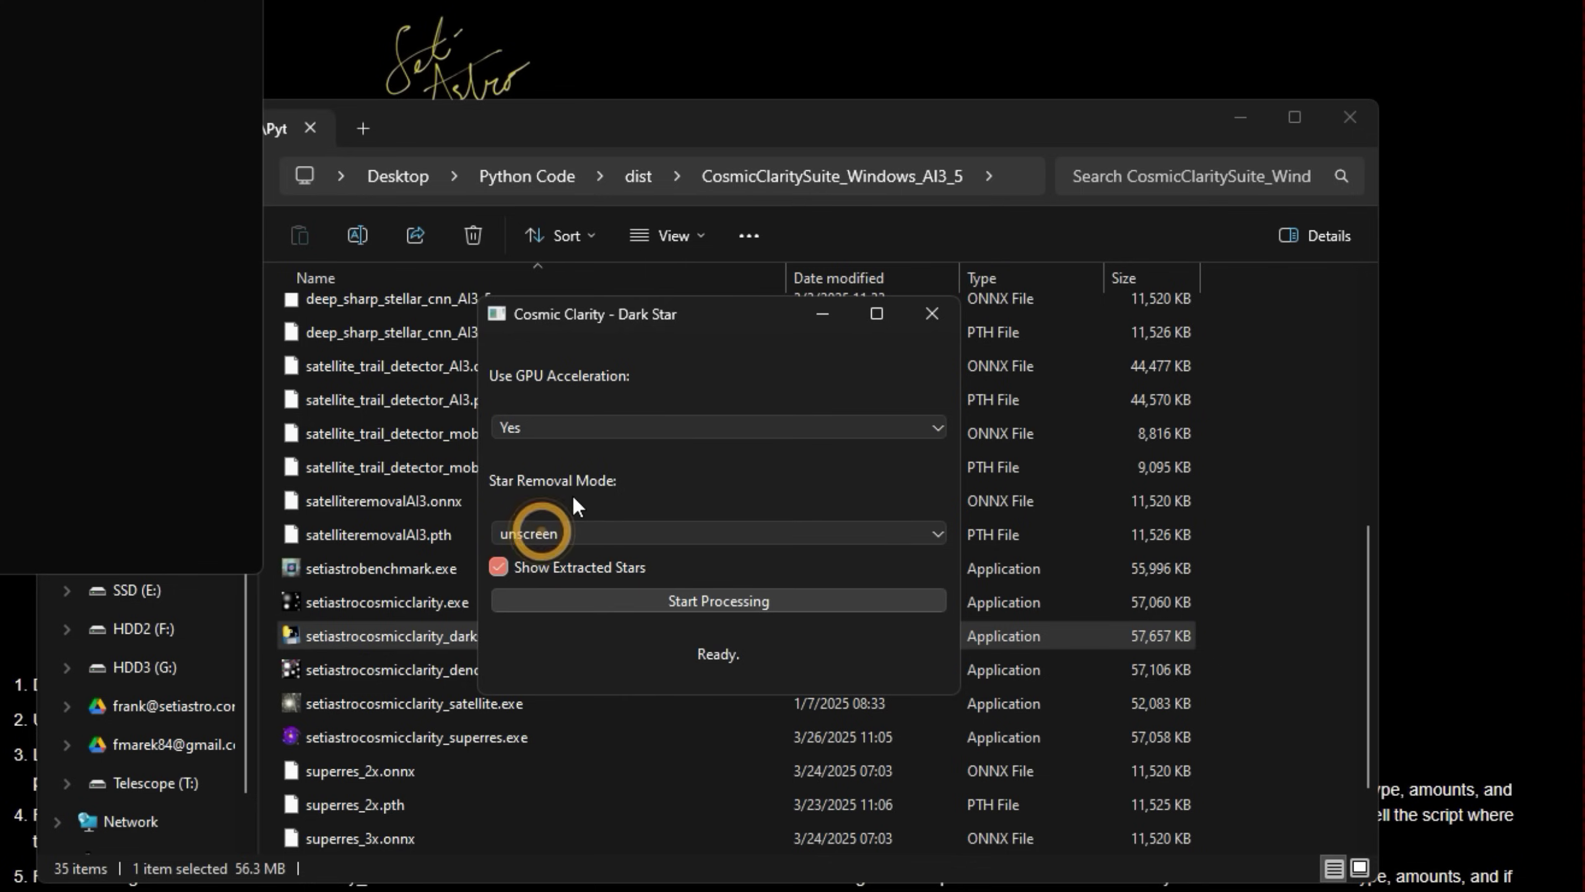
left_click(535, 566)
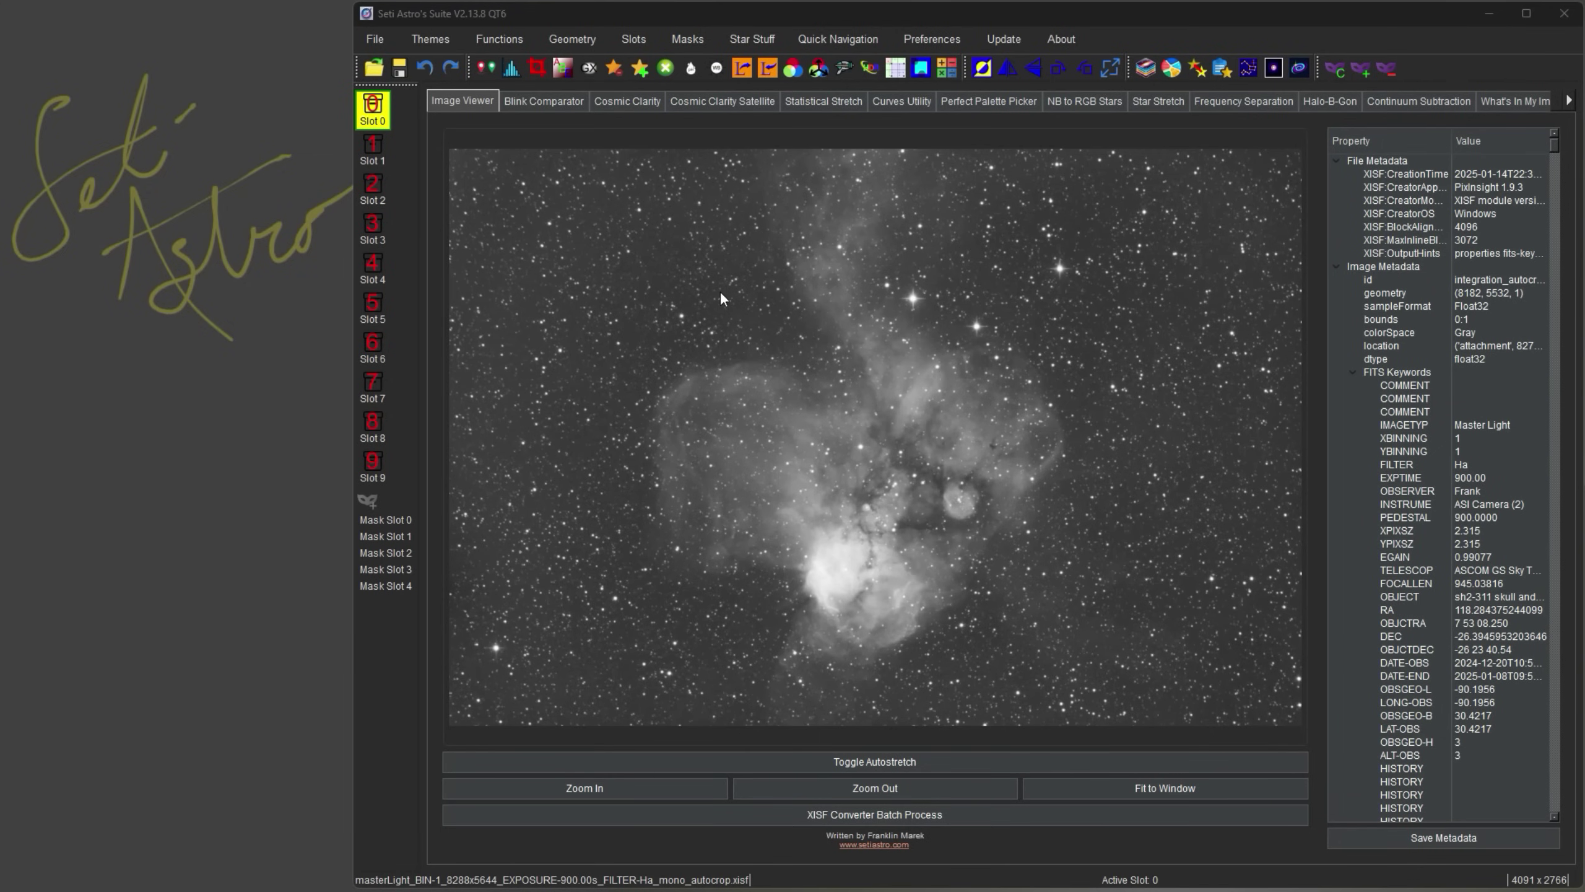
Step: Remove stars from the Ha master with CosmicClarityDarkStar: GPU on, unscreen, no extracted stars
left_click(612, 74)
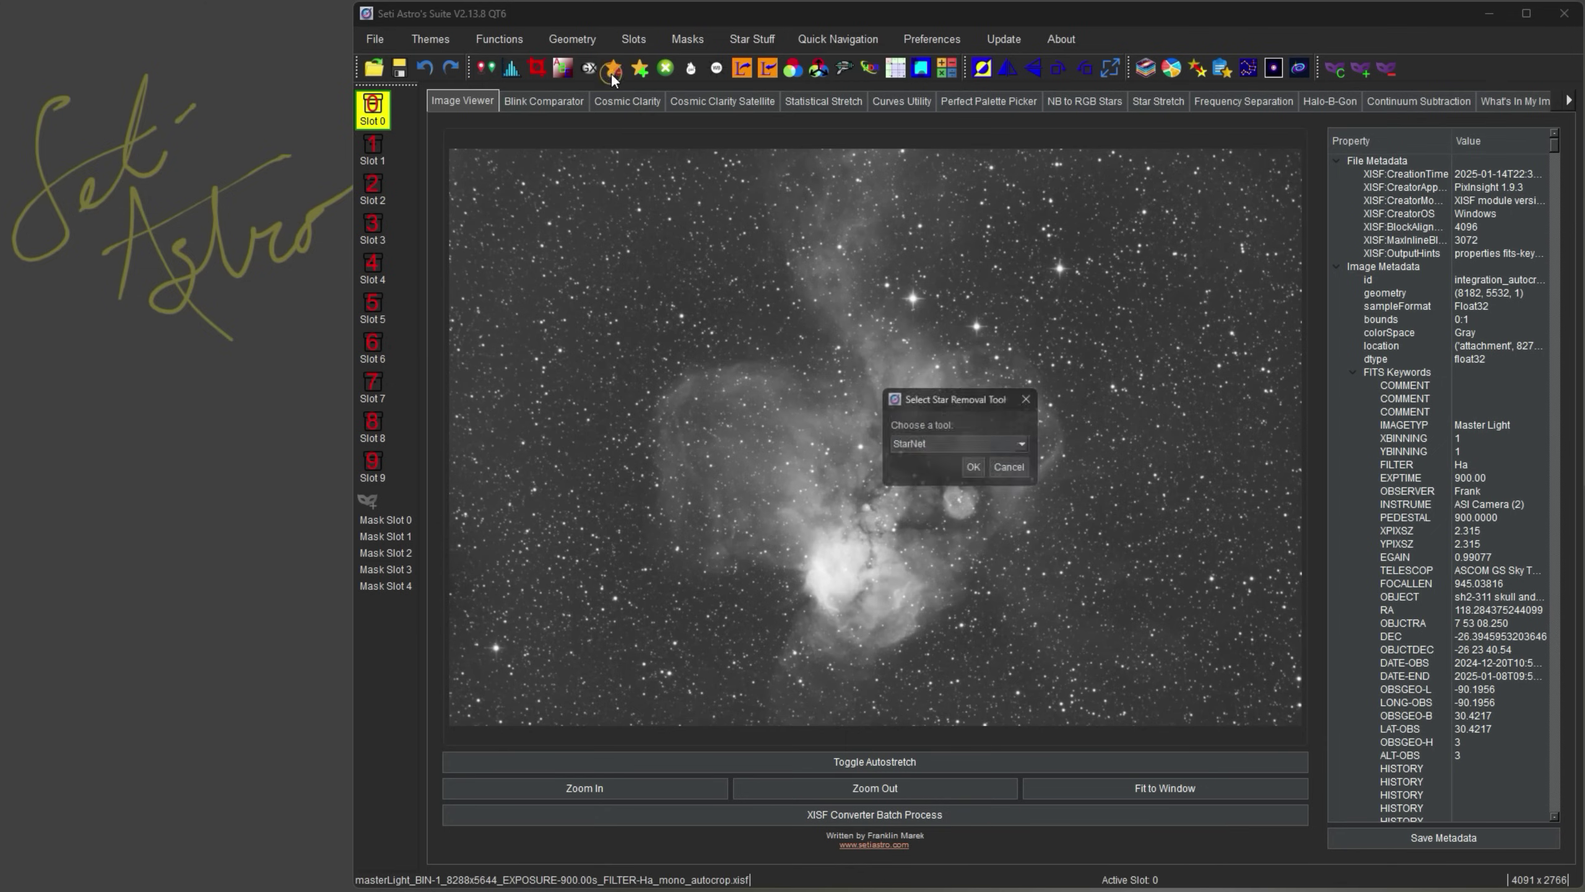
left_click(905, 443)
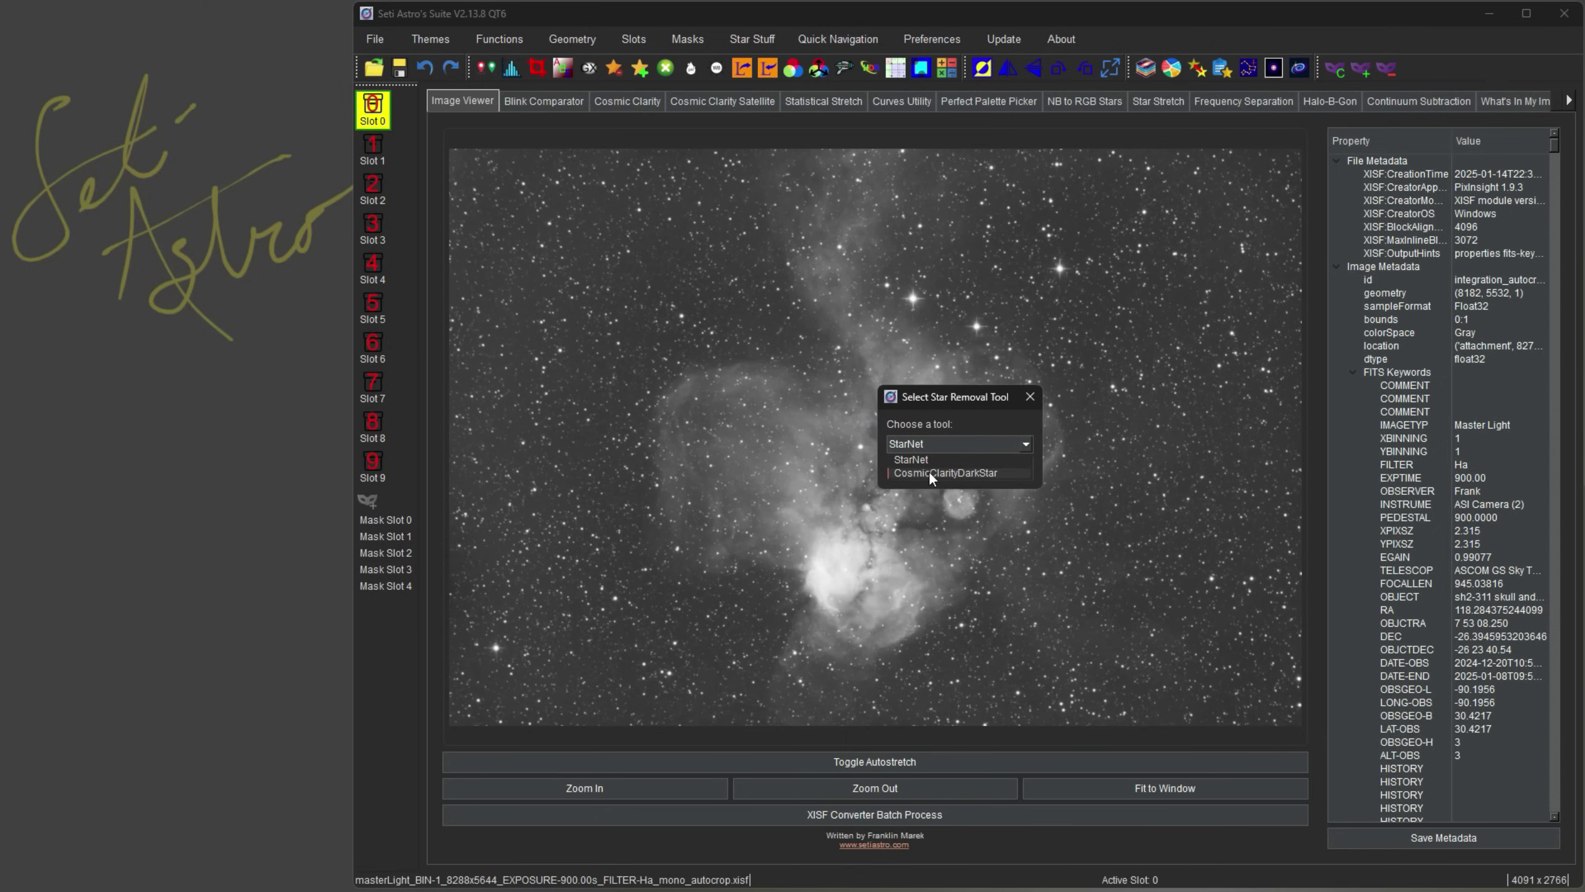
left_click(930, 471)
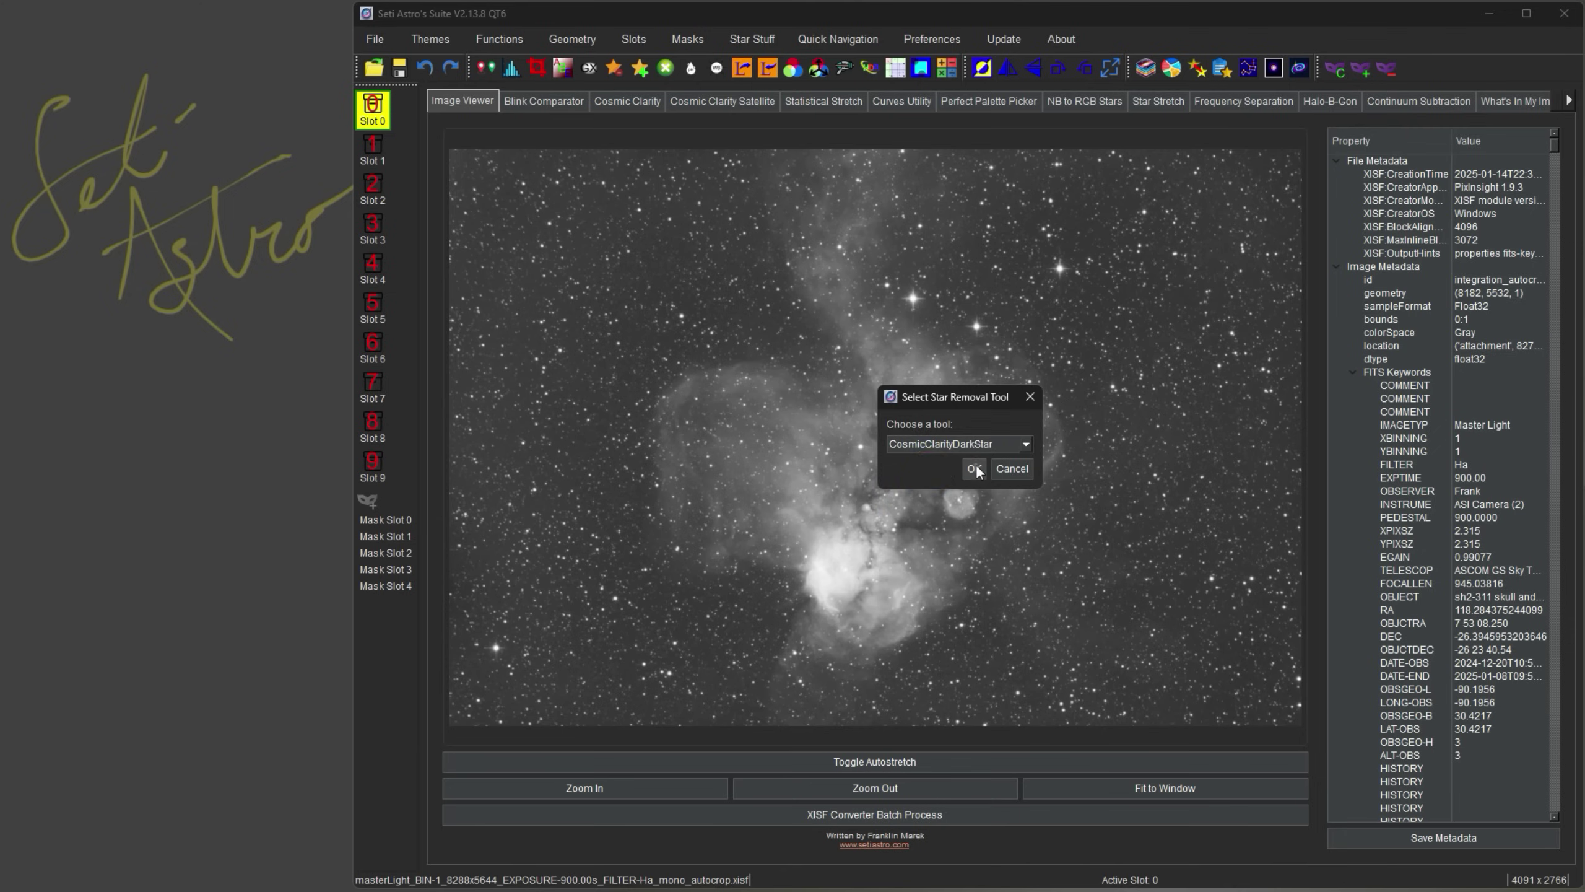
left_click(974, 469)
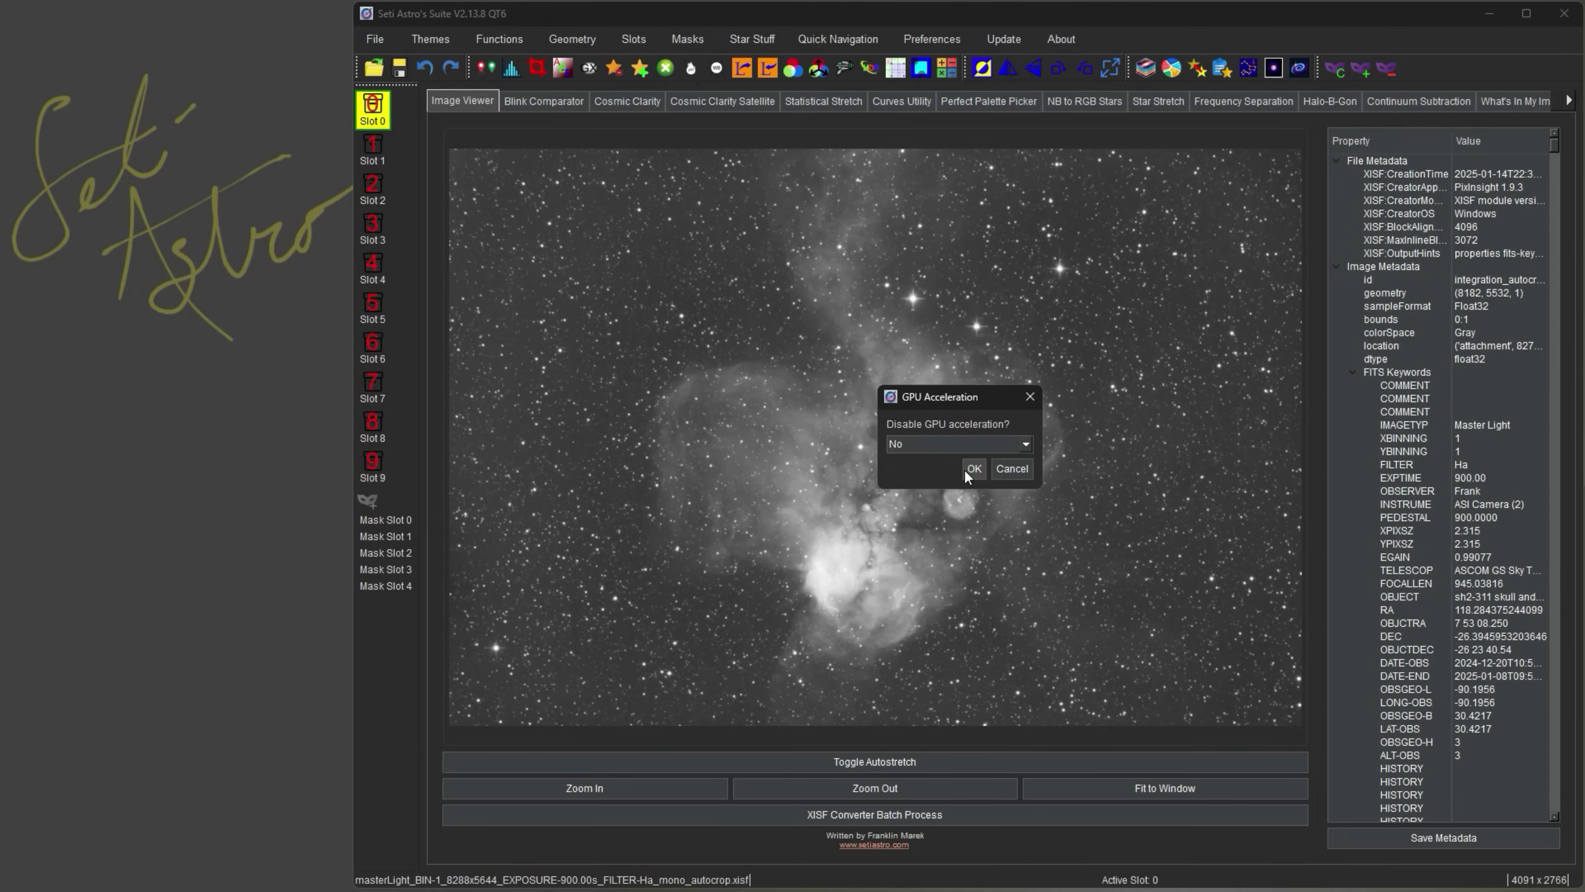
left_click(966, 472)
left_click(974, 470)
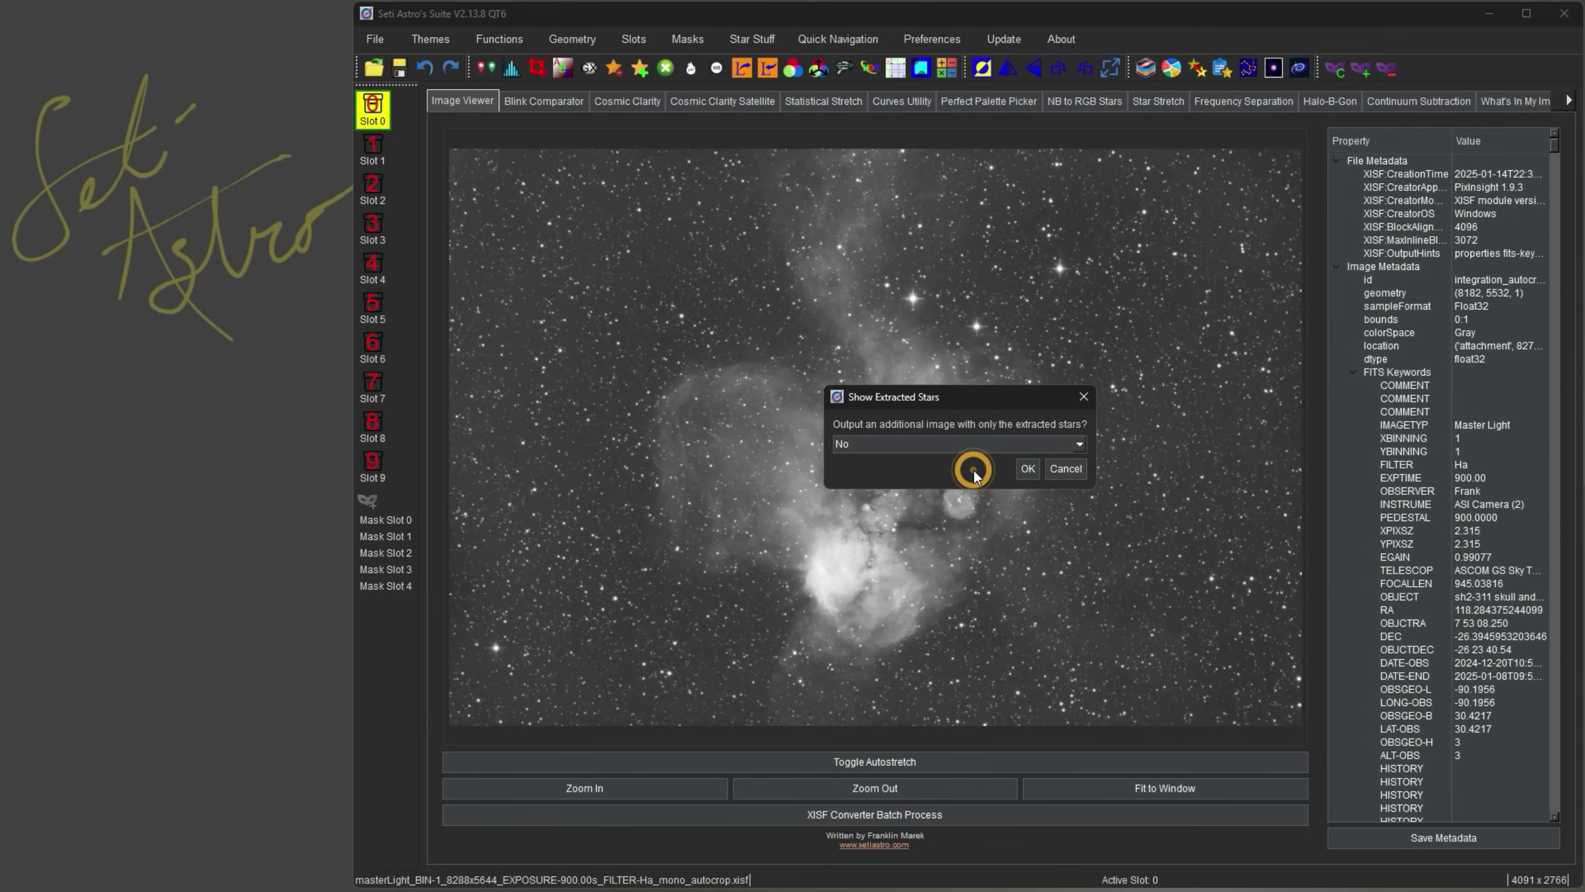
left_click(1027, 468)
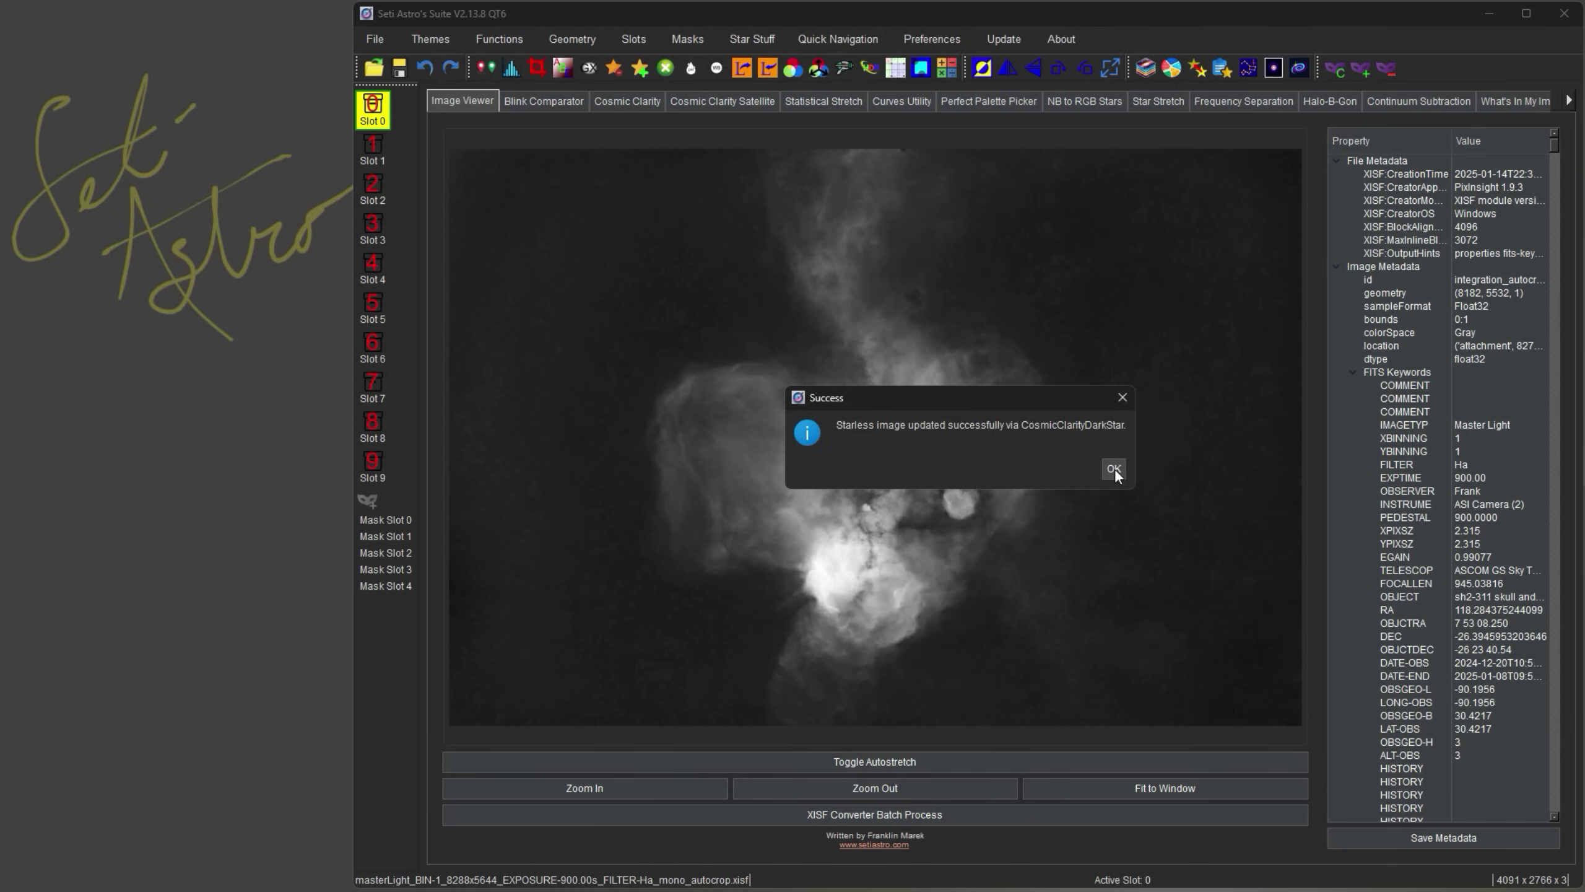
left_click(1114, 468)
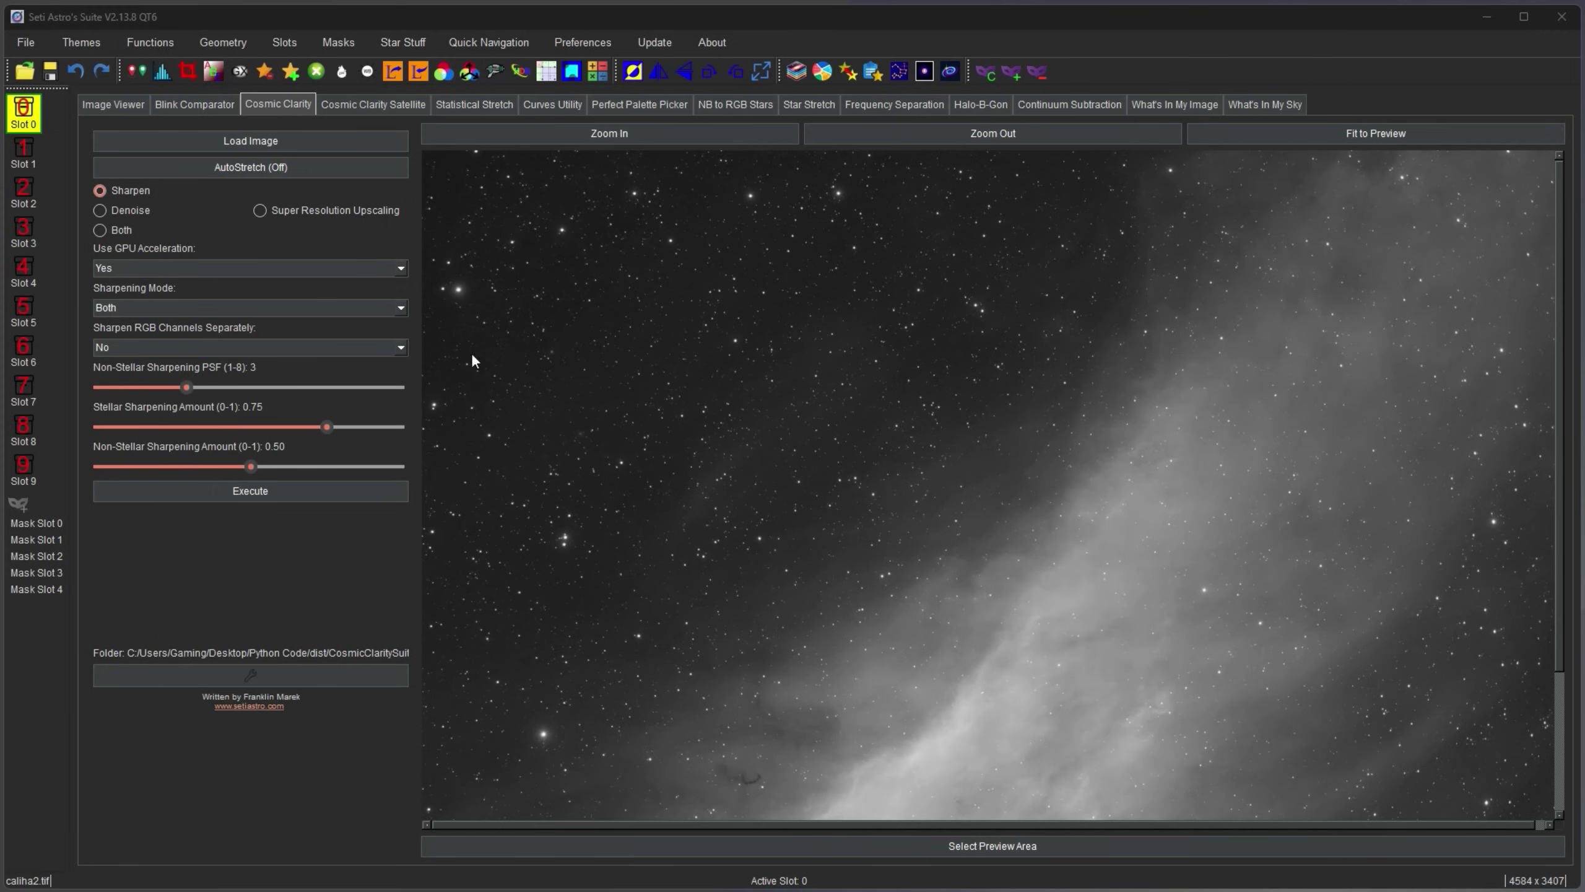
Step: Sharpen and denoise caliha2, then remove its stars with CosmicClarityDarkStar using GPU
left_click(118, 231)
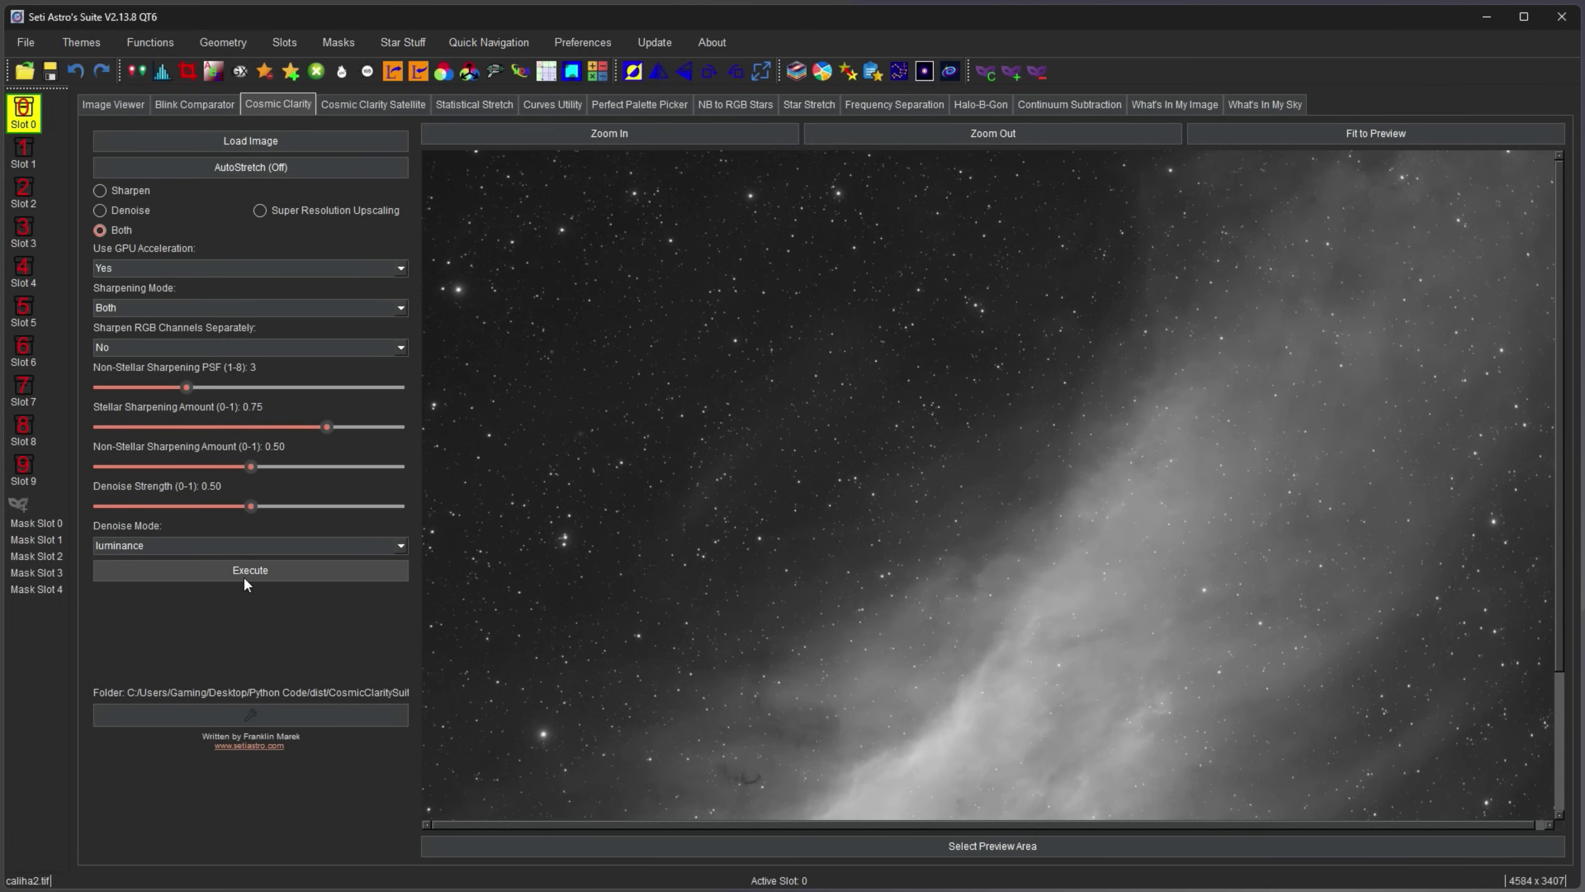
left_click(275, 571)
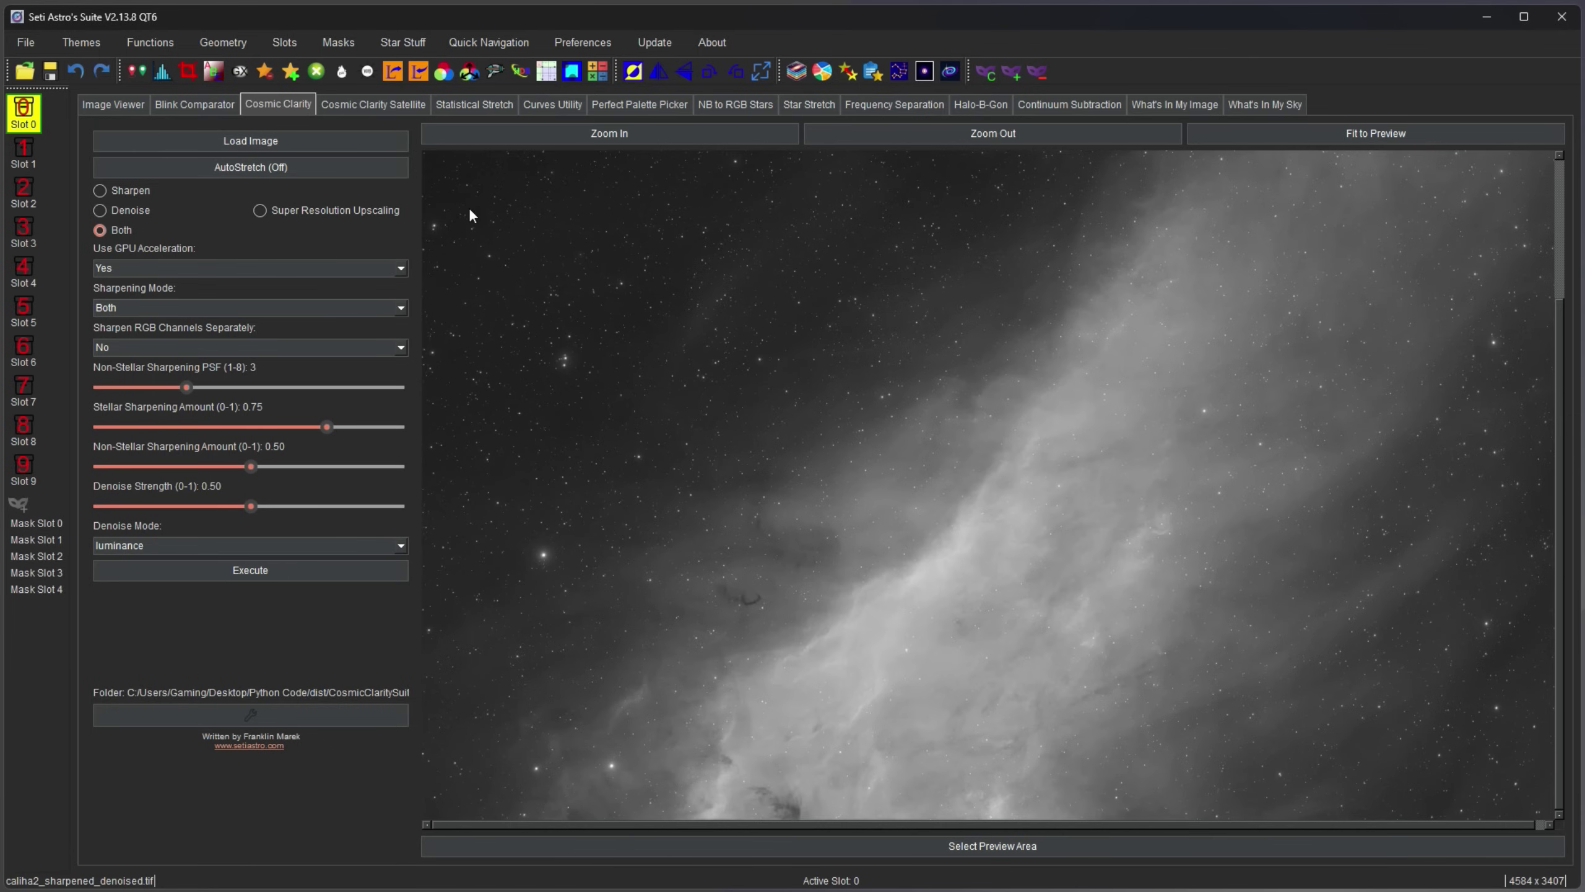
left_click(265, 73)
left_click(752, 447)
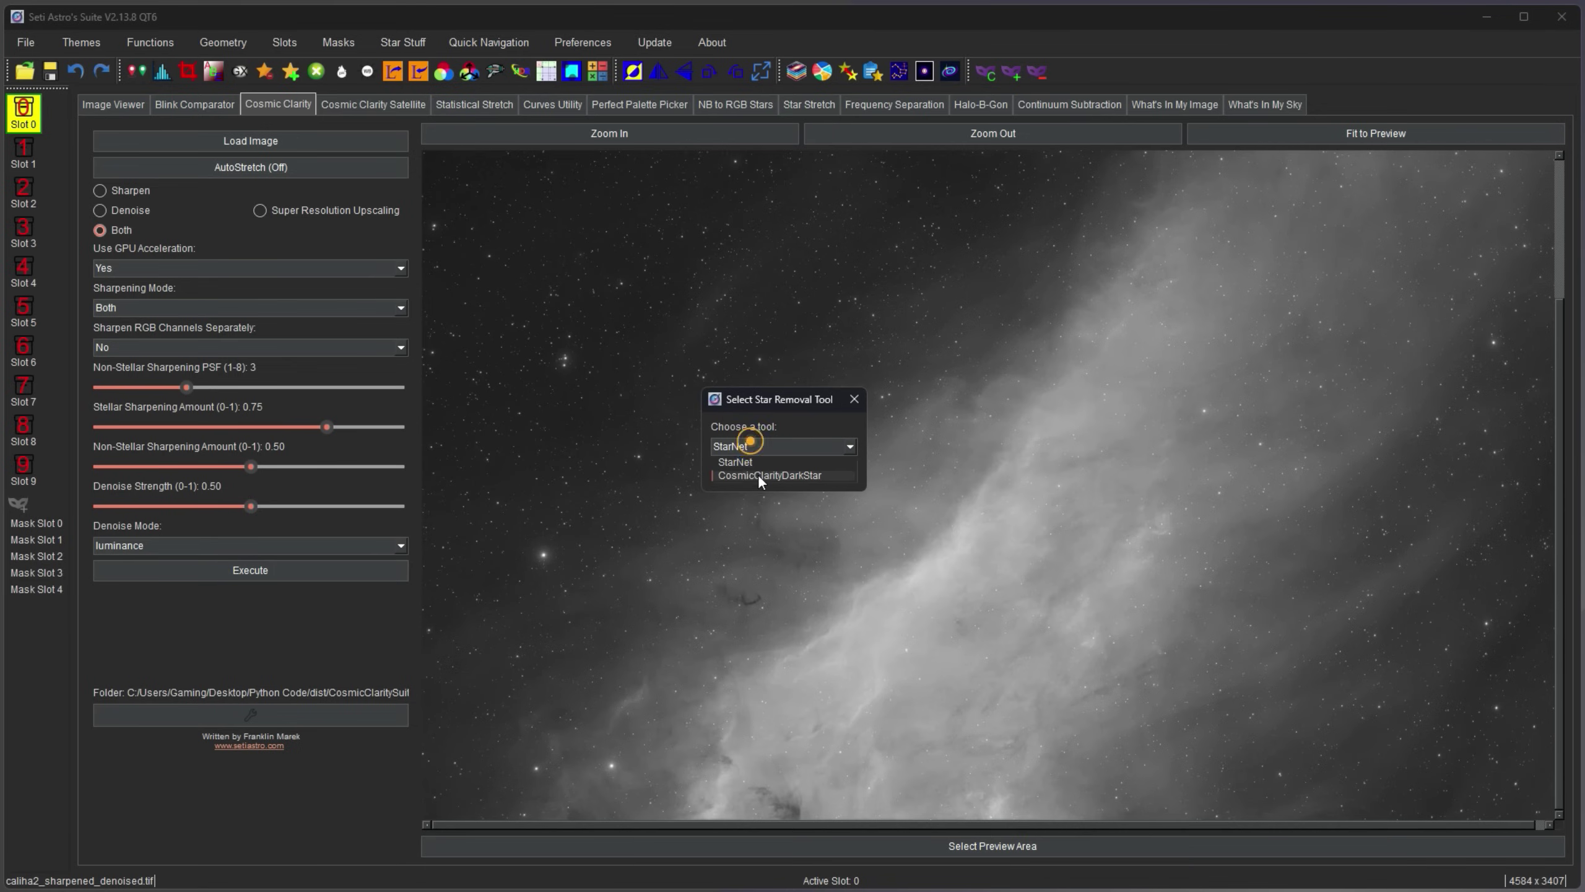
left_click(748, 470)
left_click(797, 471)
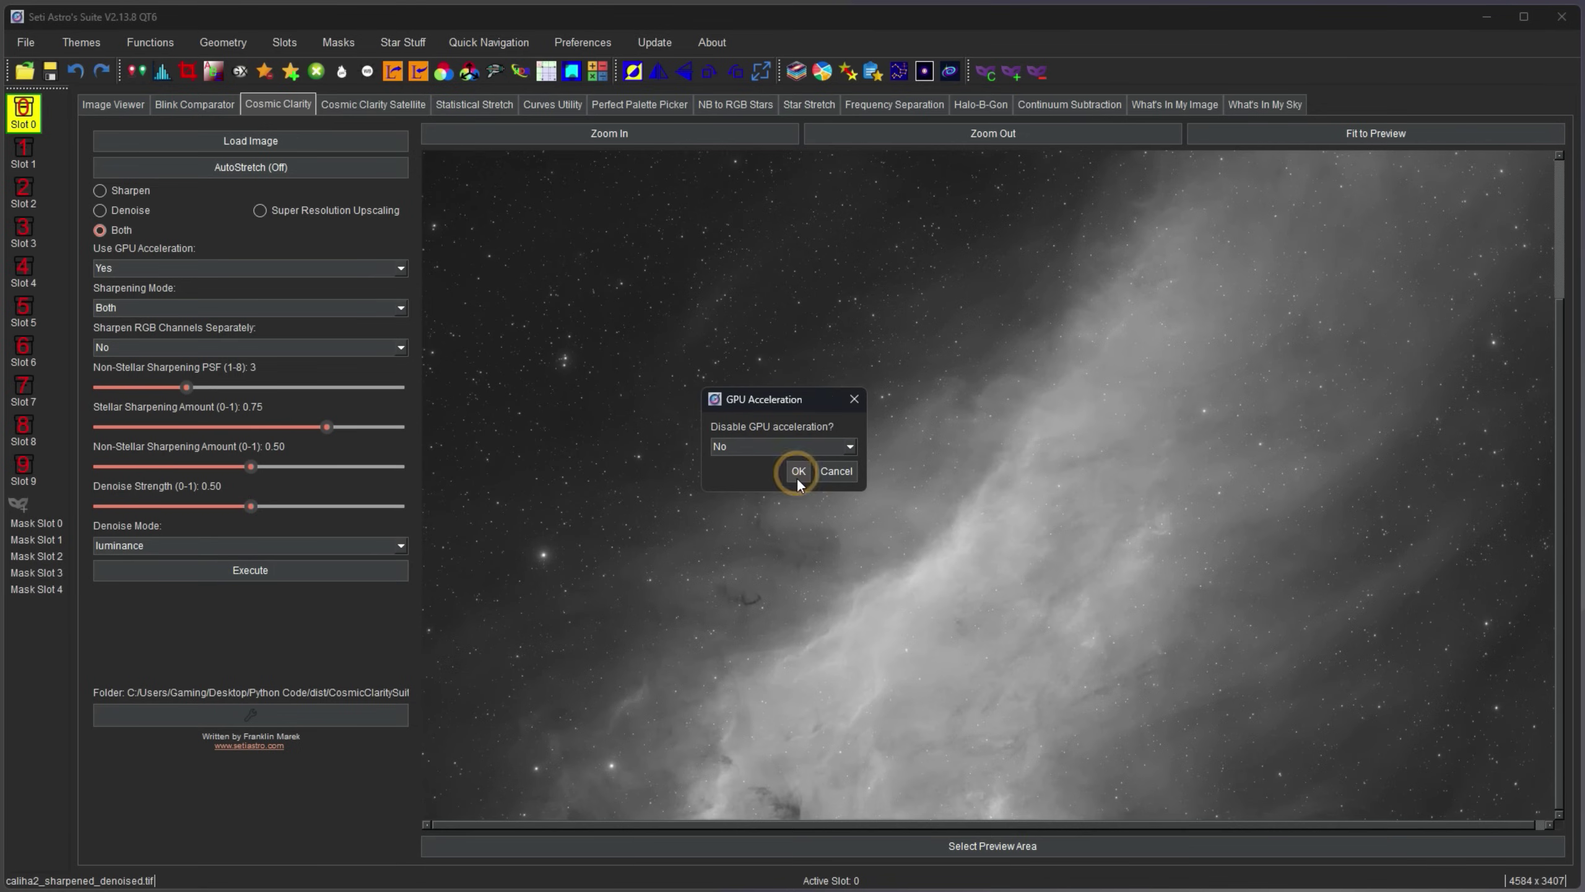
left_click(795, 474)
left_click(851, 471)
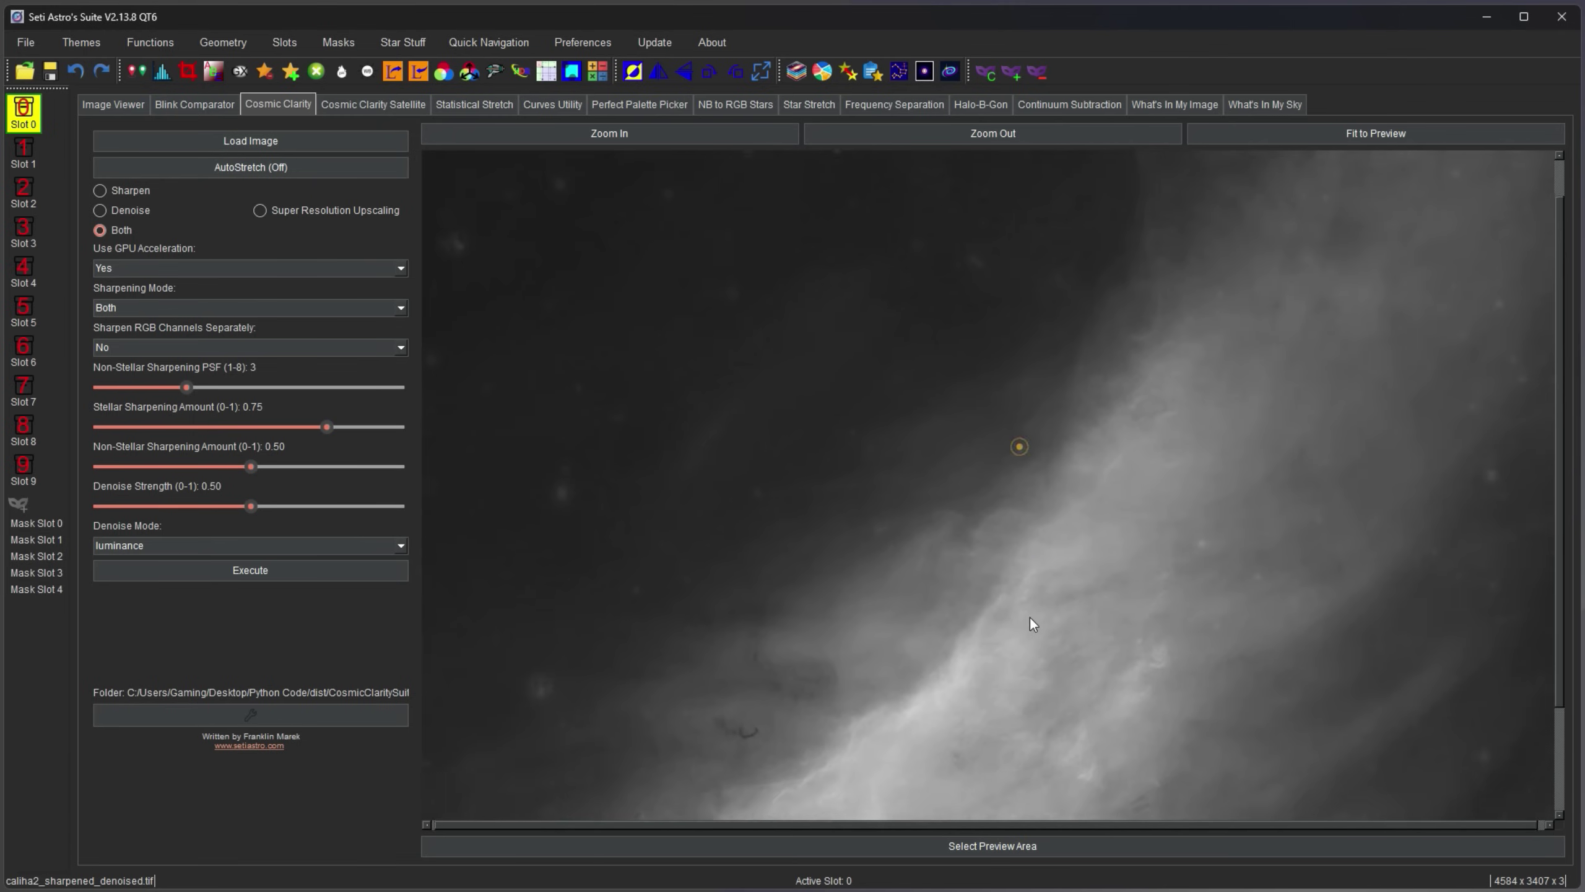
Step: Pan around the starless result to inspect different areas
left_click(967, 639)
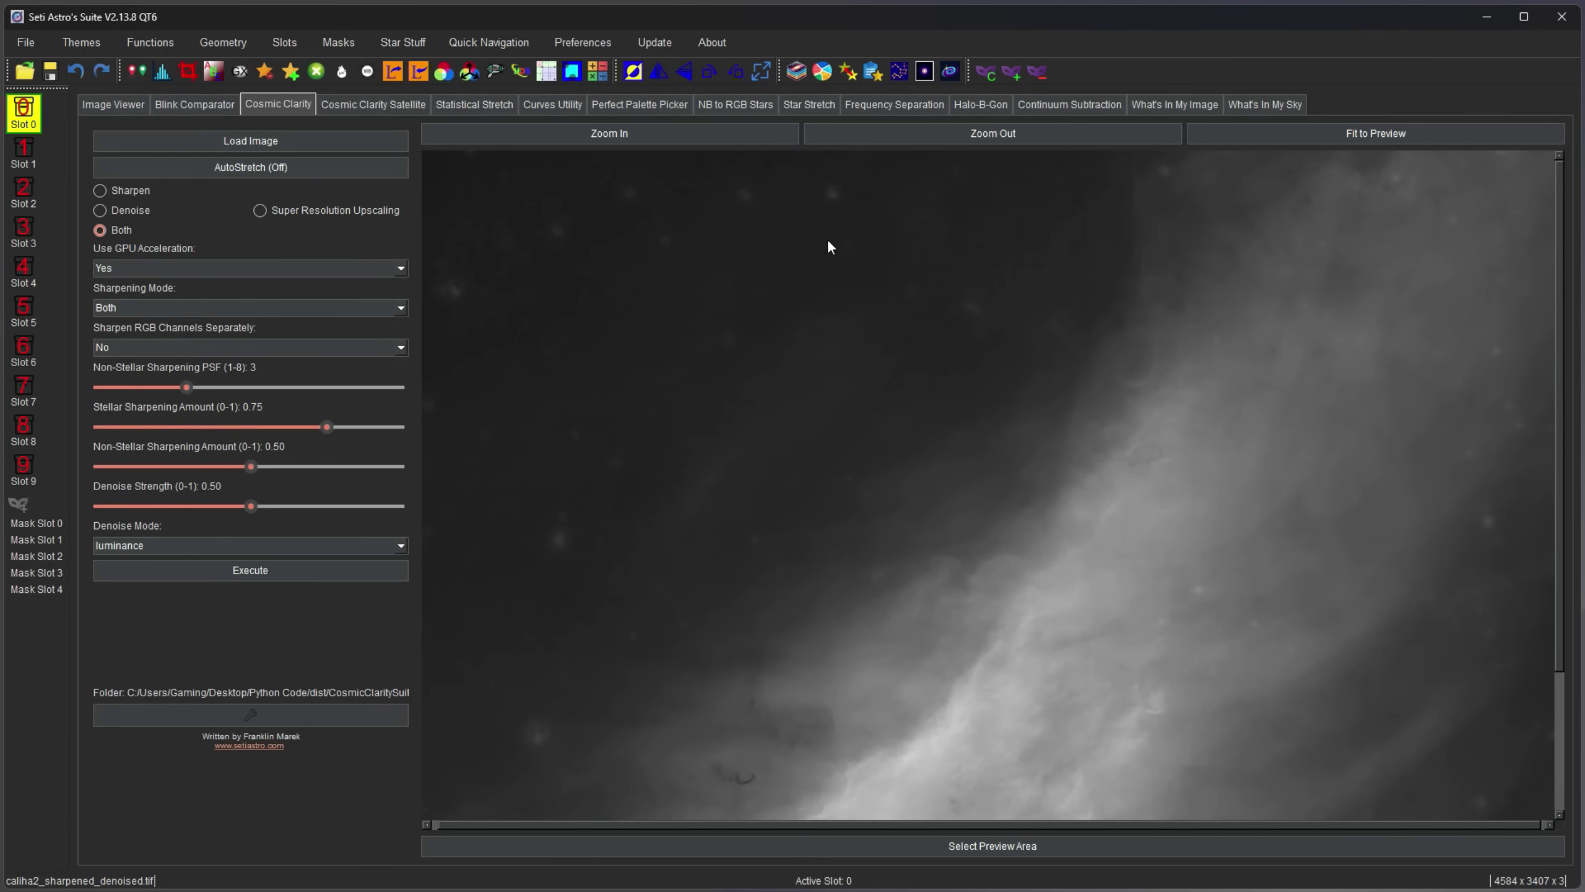
left_click_drag(1186, 478, 990, 254)
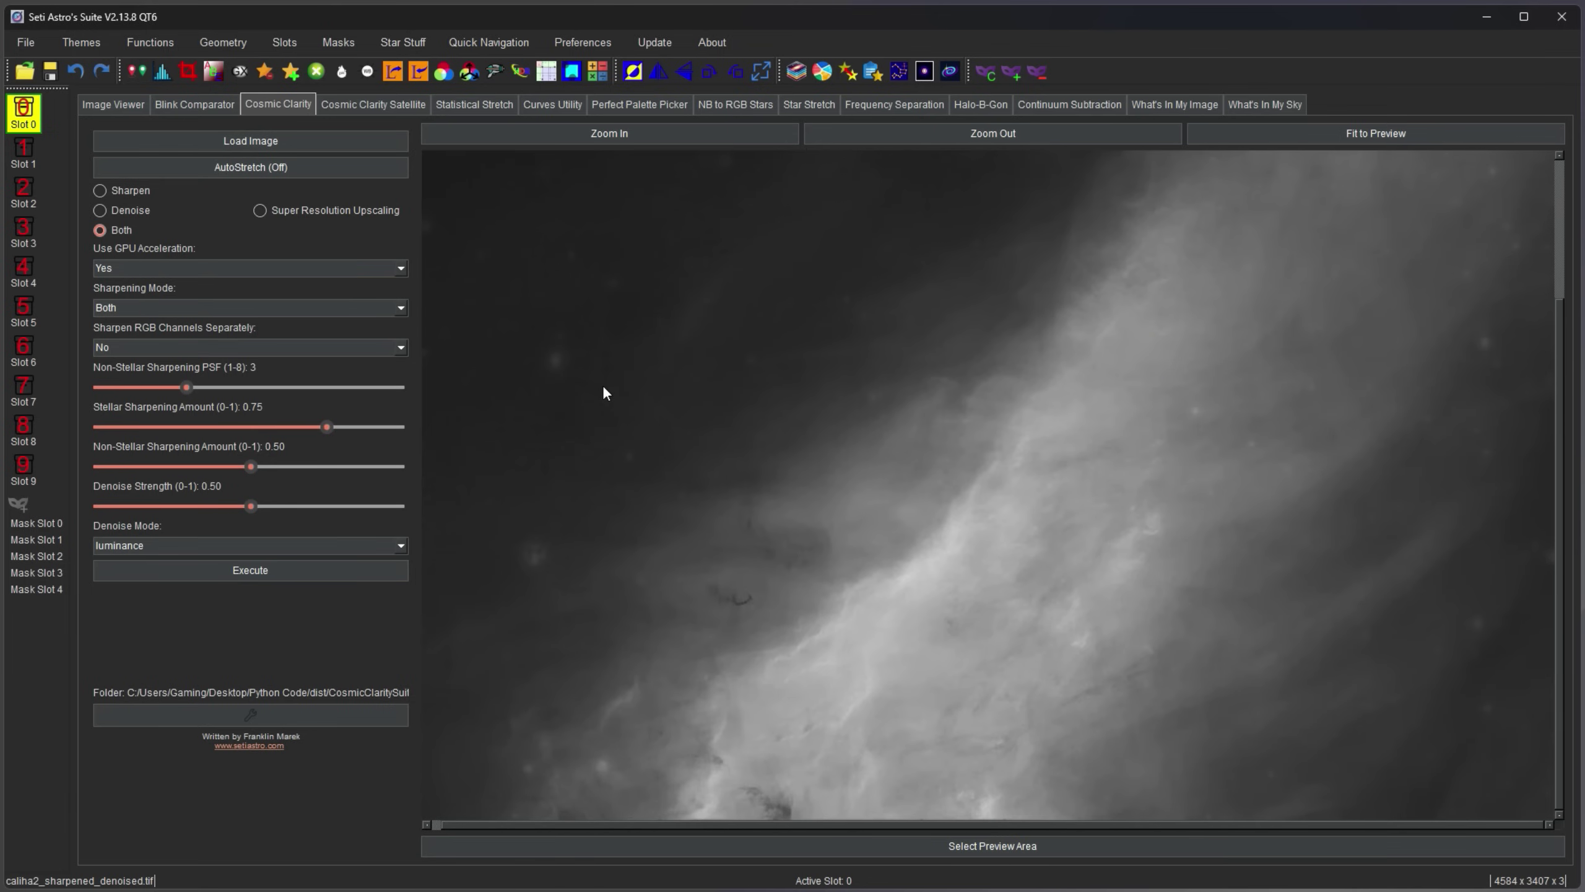
left_click_drag(901, 445, 1037, 661)
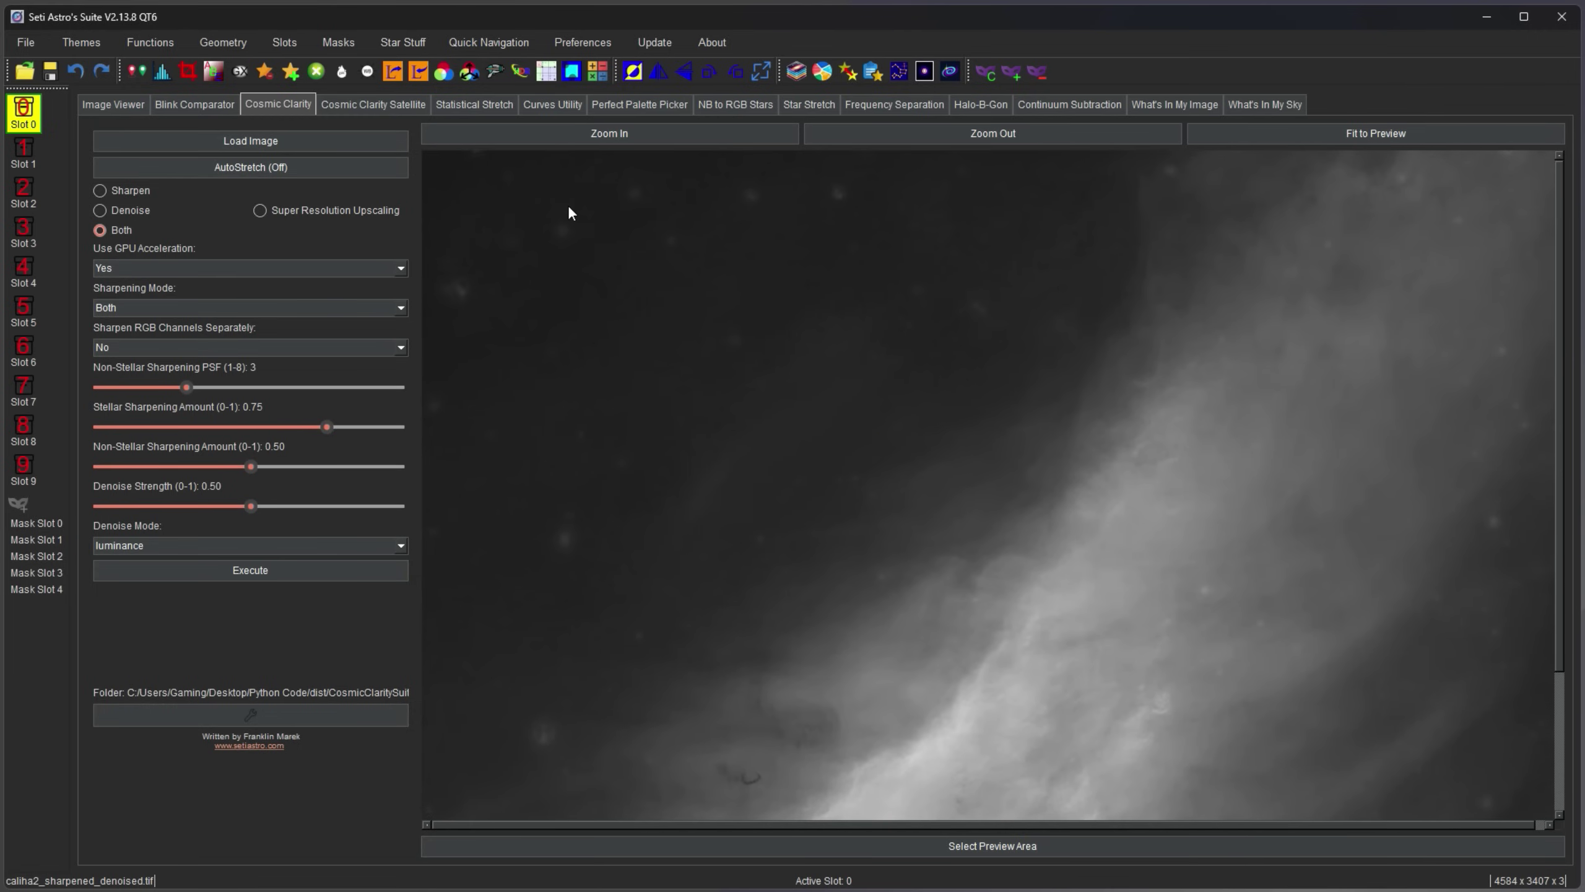
left_click_drag(1102, 342, 608, 666)
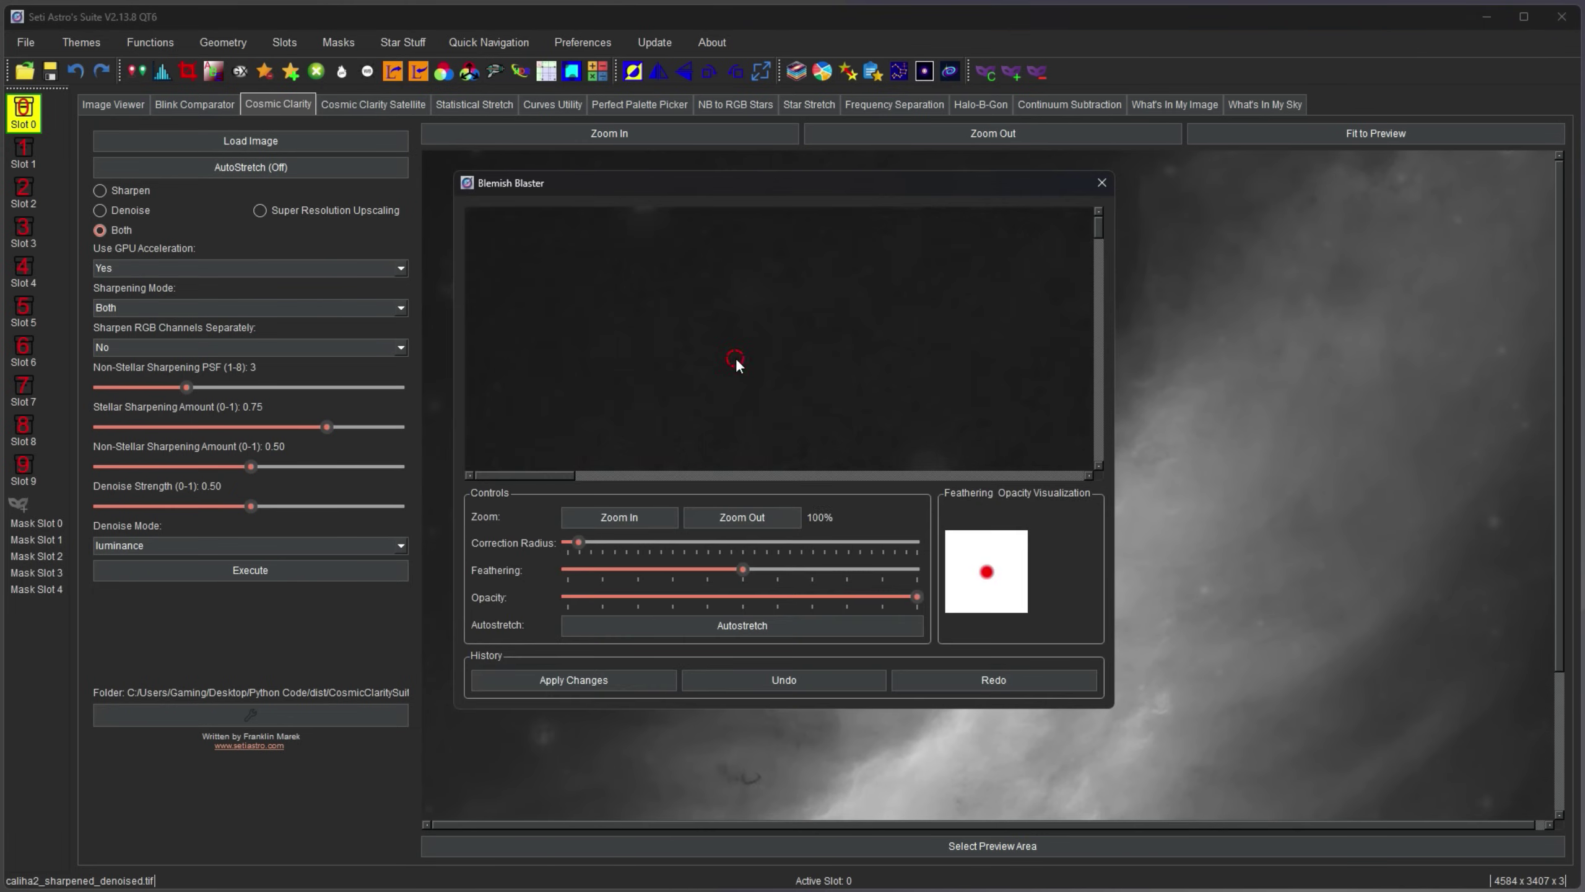
Step: Enlarge the correction radius, patch the dark blemish near the nebula edge, and apply the fix
scroll(741, 359, "up", 3)
key("Return")
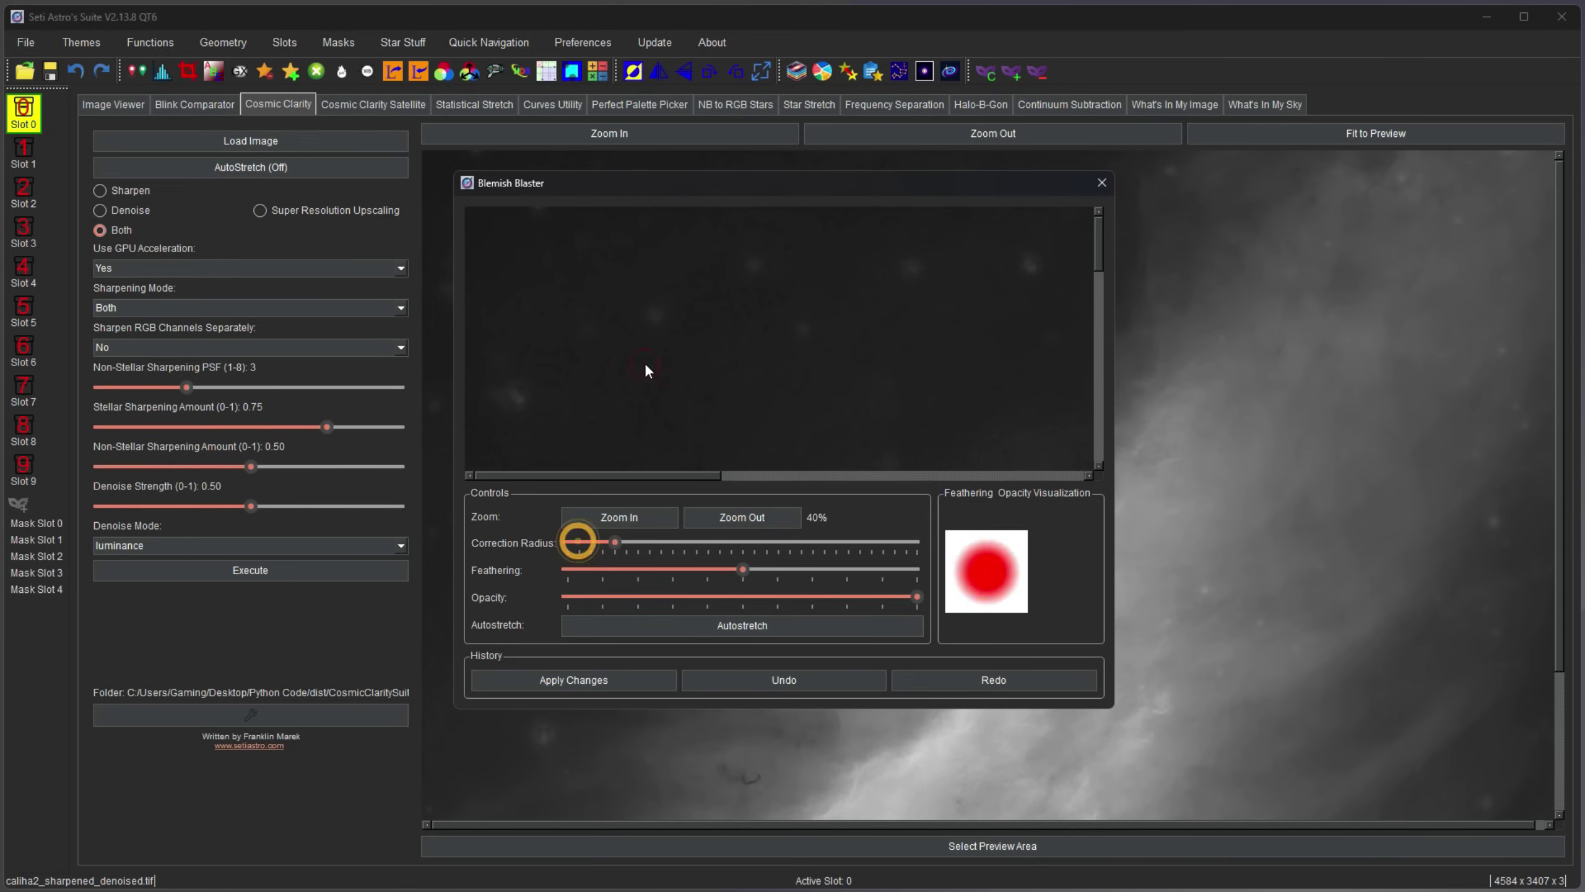
scroll(803, 326, "down", 7)
left_click_drag(579, 542, 638, 542)
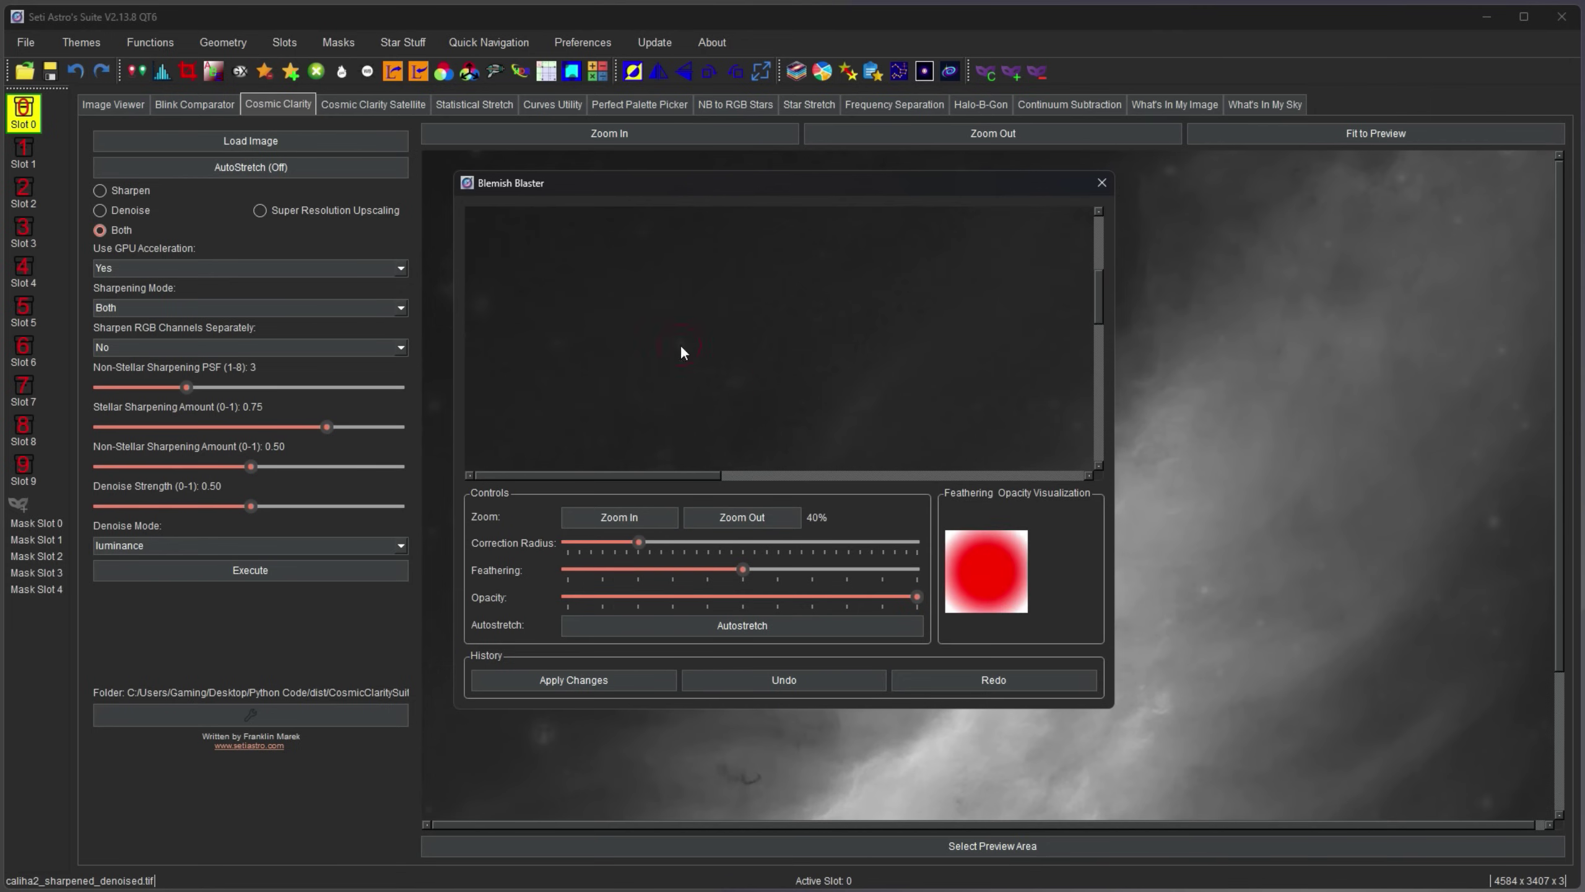
left_click_drag(1097, 307, 662, 322)
left_click_drag(638, 542, 622, 541)
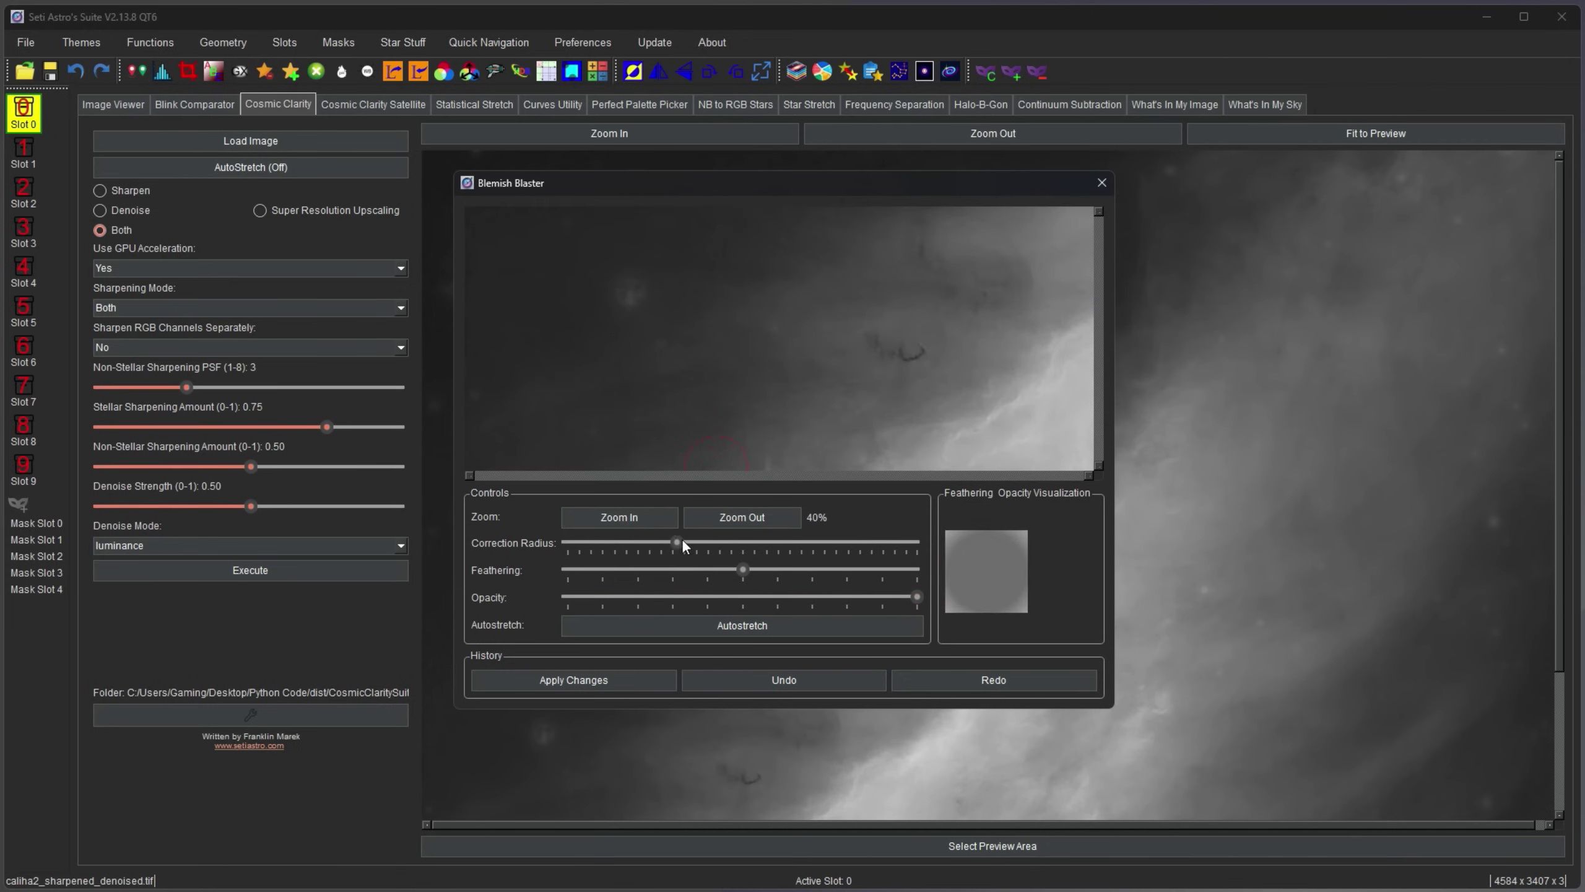
left_click_drag(1098, 438, 1089, 392)
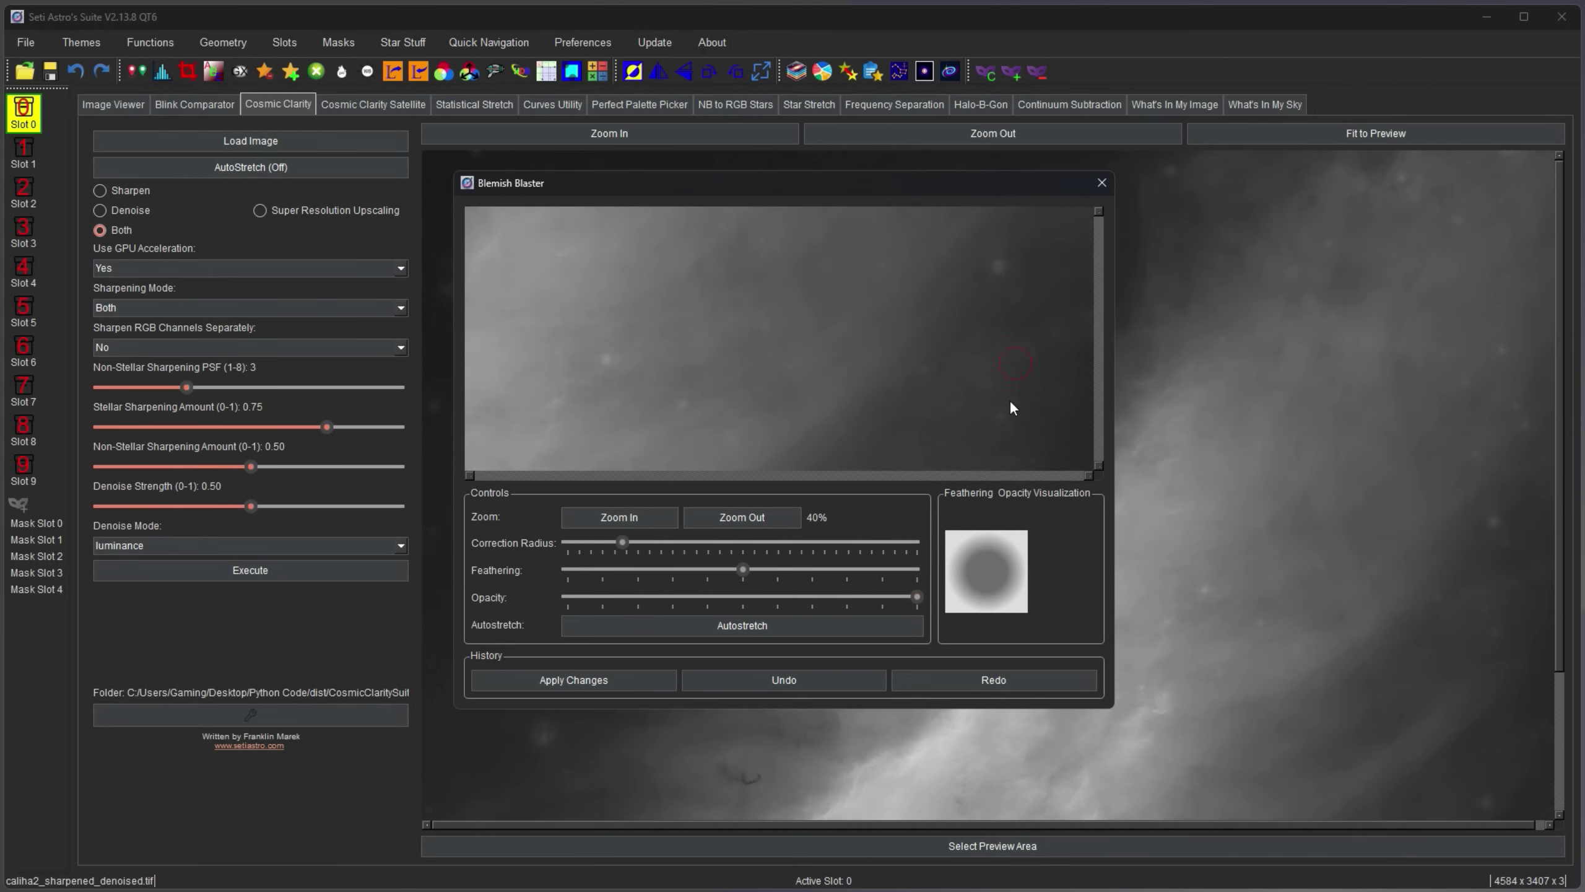
left_click(976, 385)
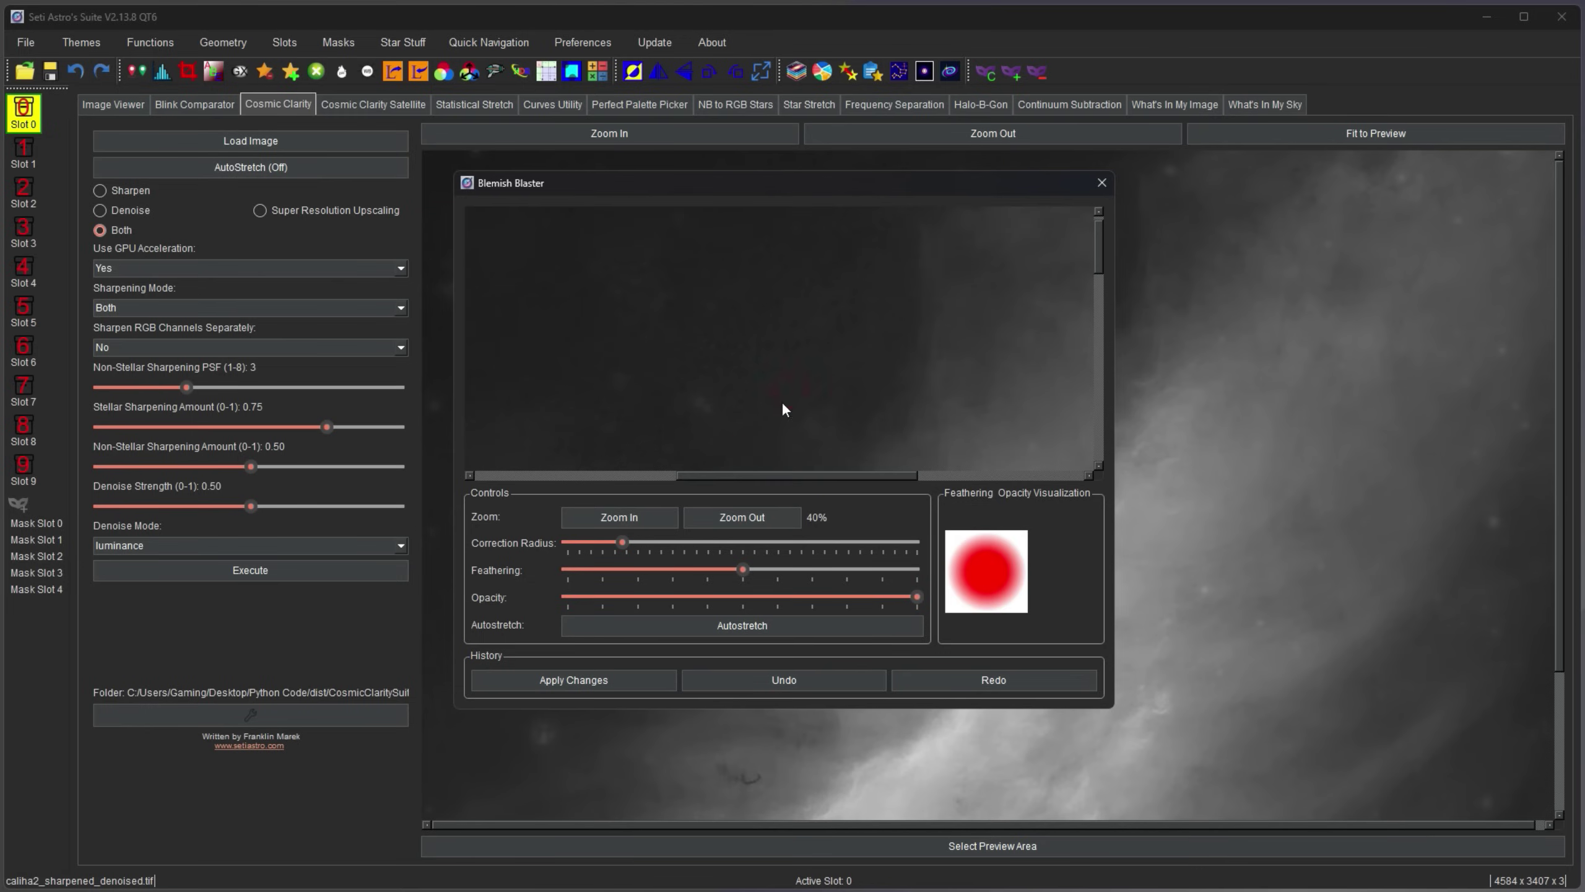
left_click(626, 677)
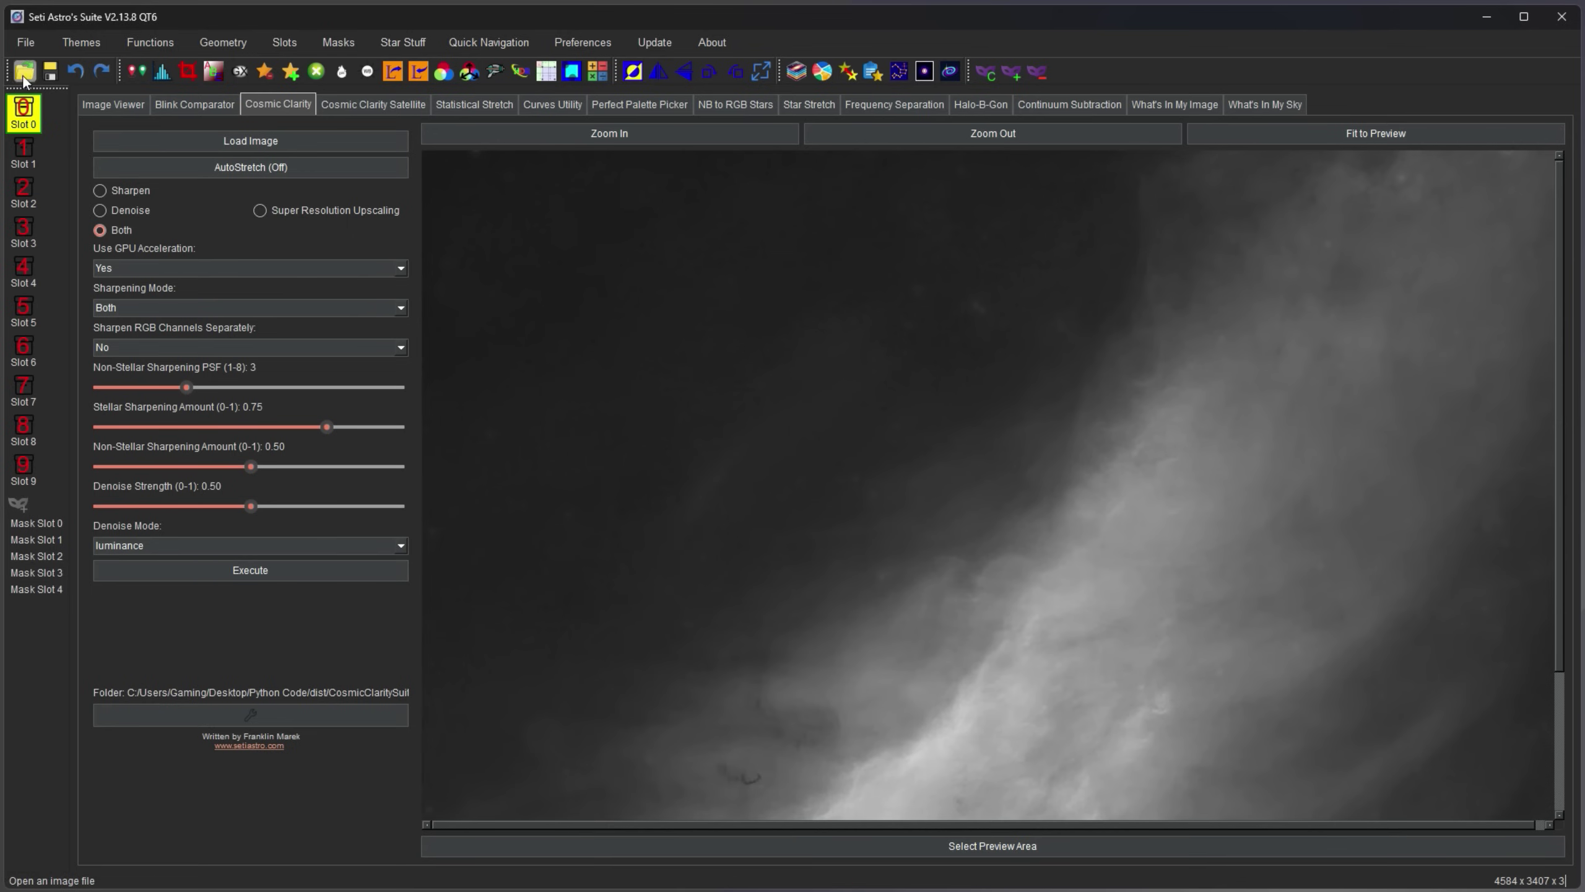
Step: Save the starless image as calistarless.tif with 32-bit floating point depth
left_click(42, 70)
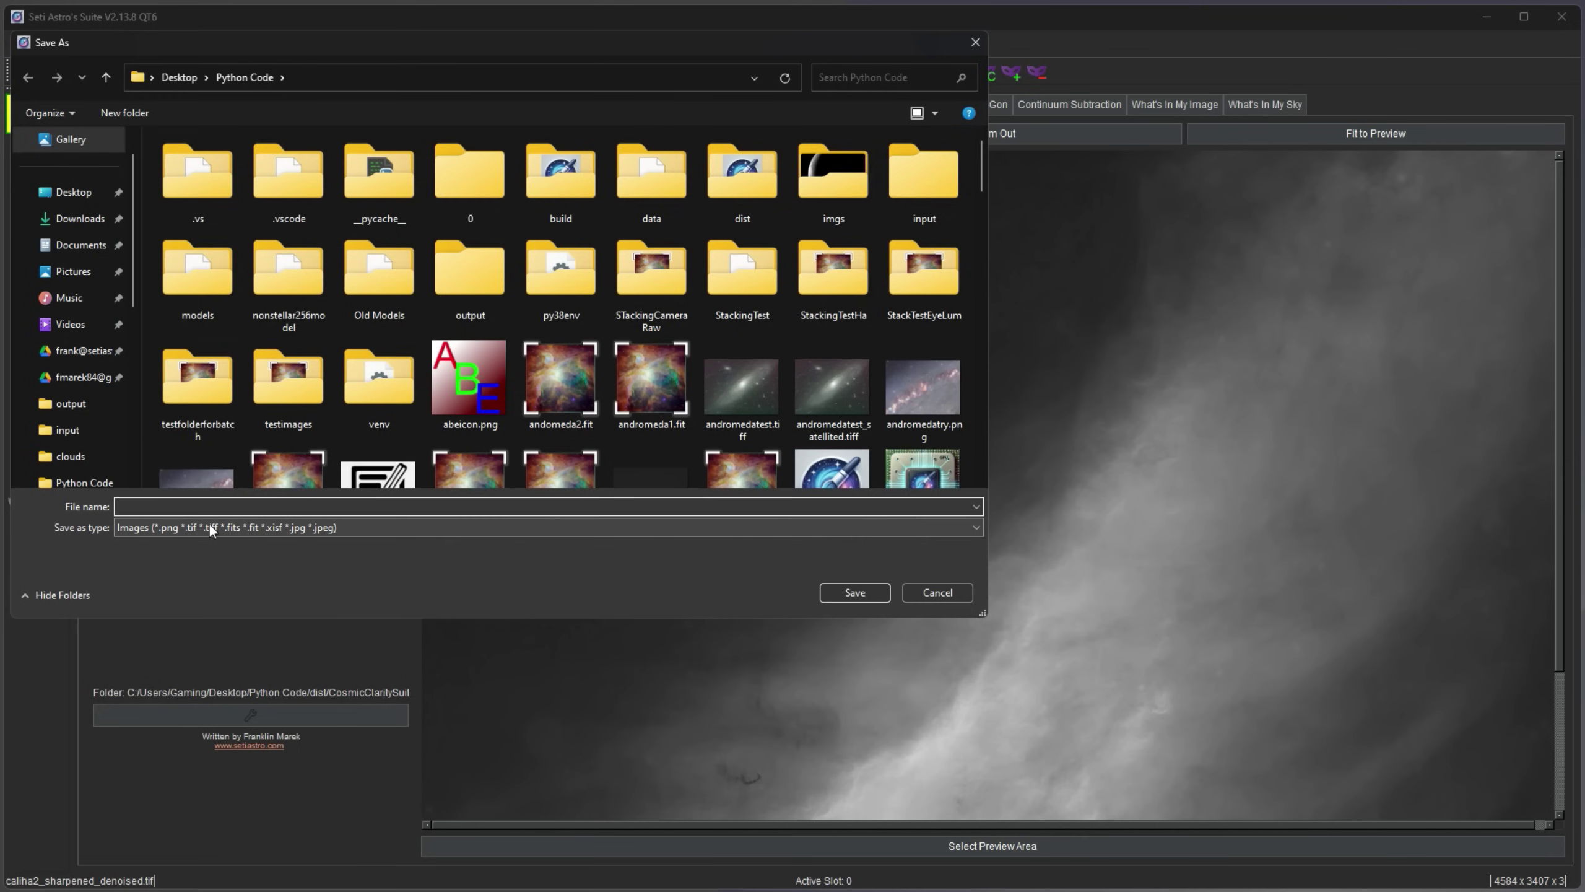
type("cali")
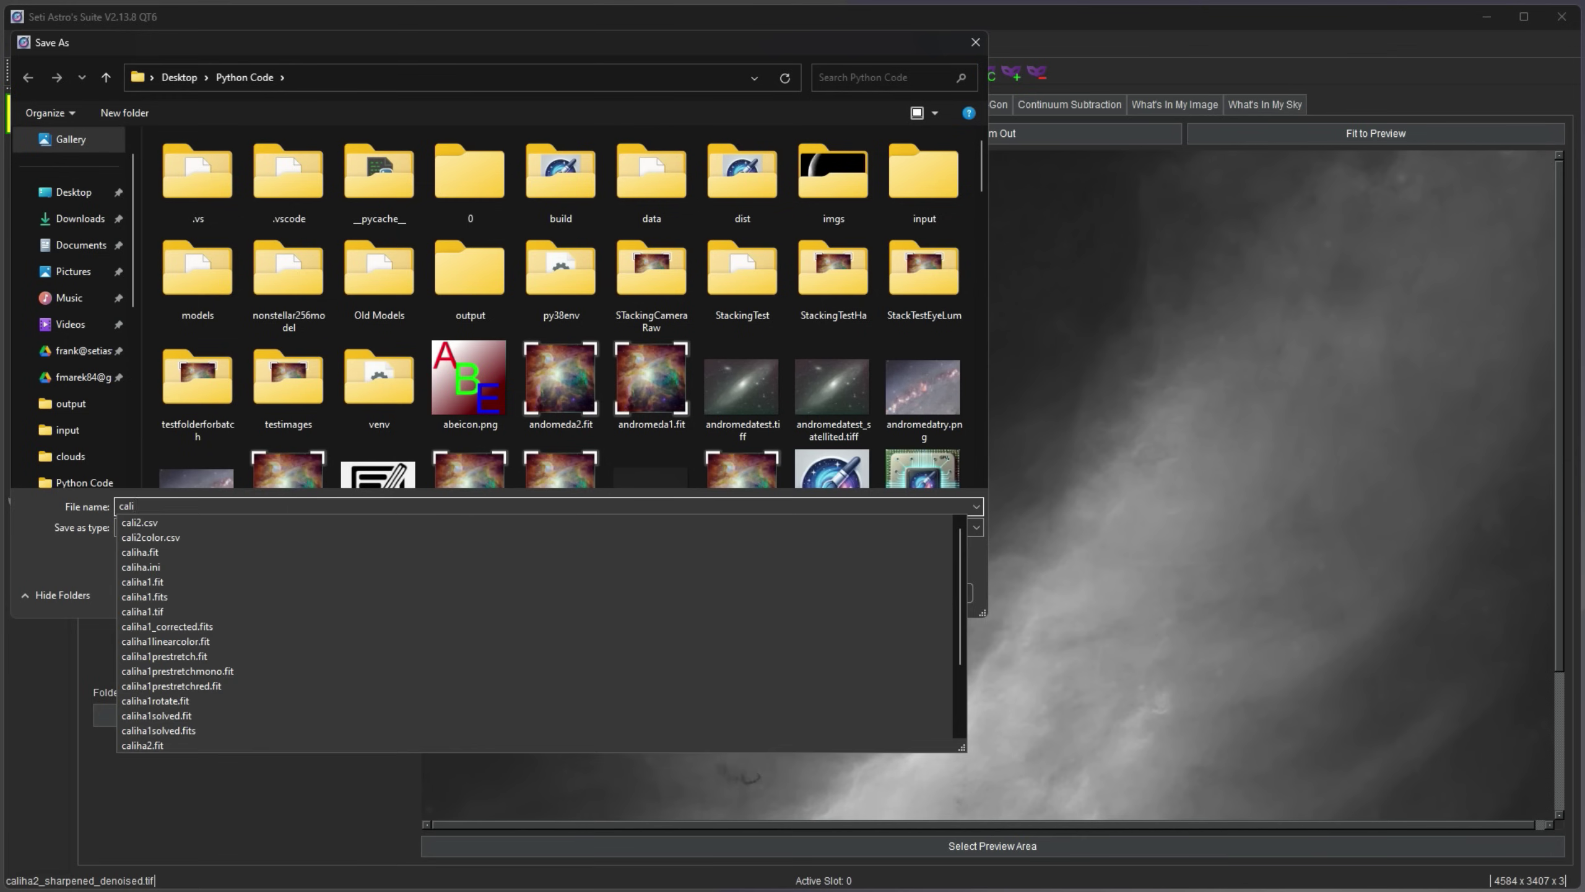
type("starless.t")
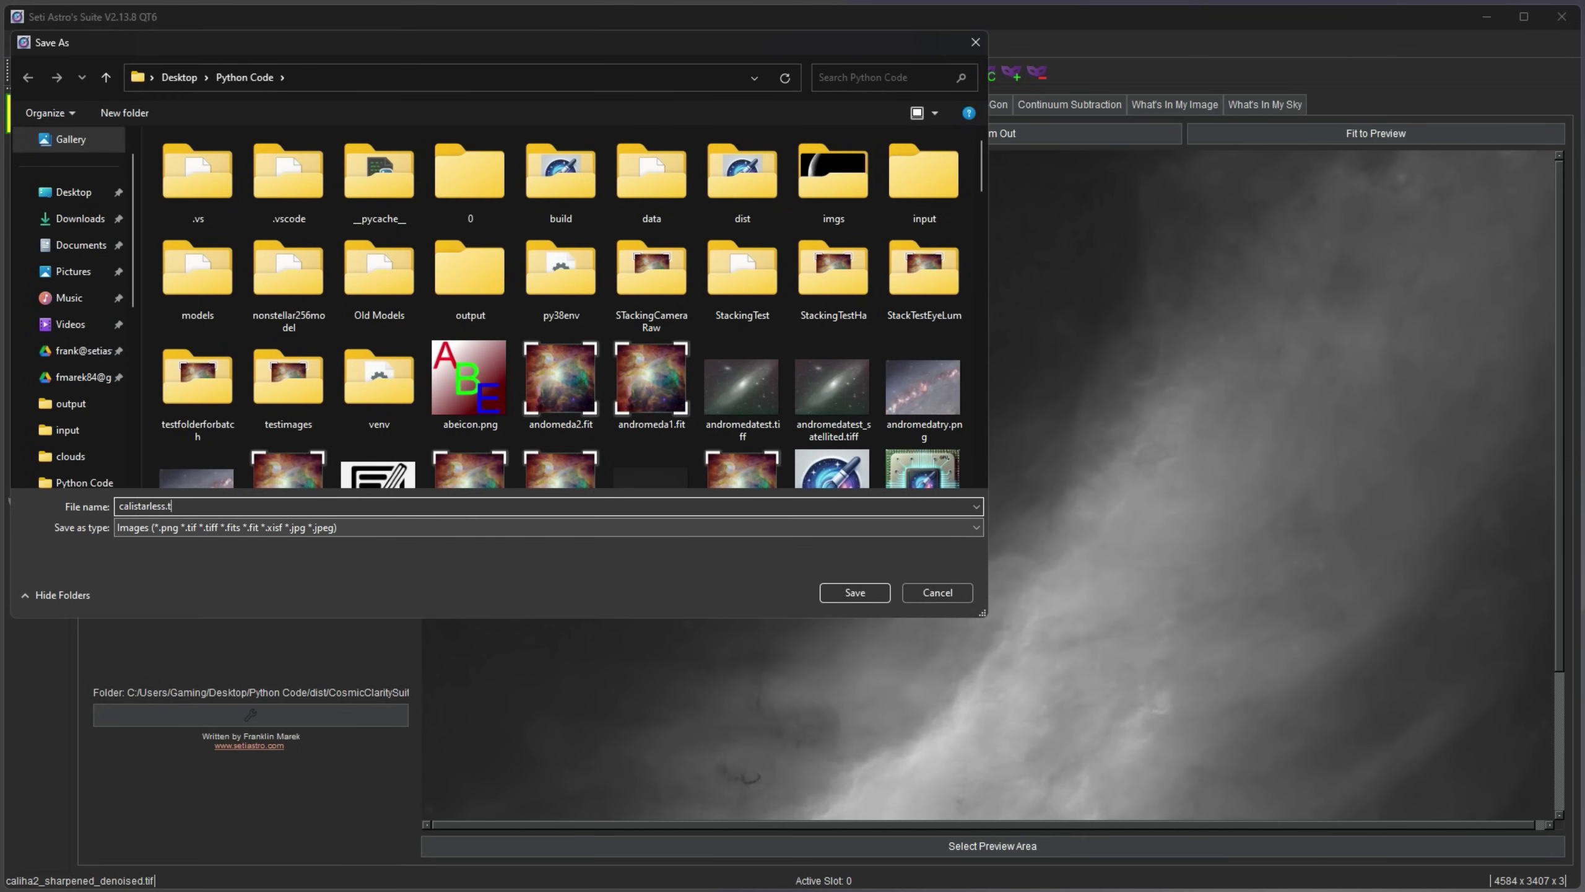
type("if")
key("Return")
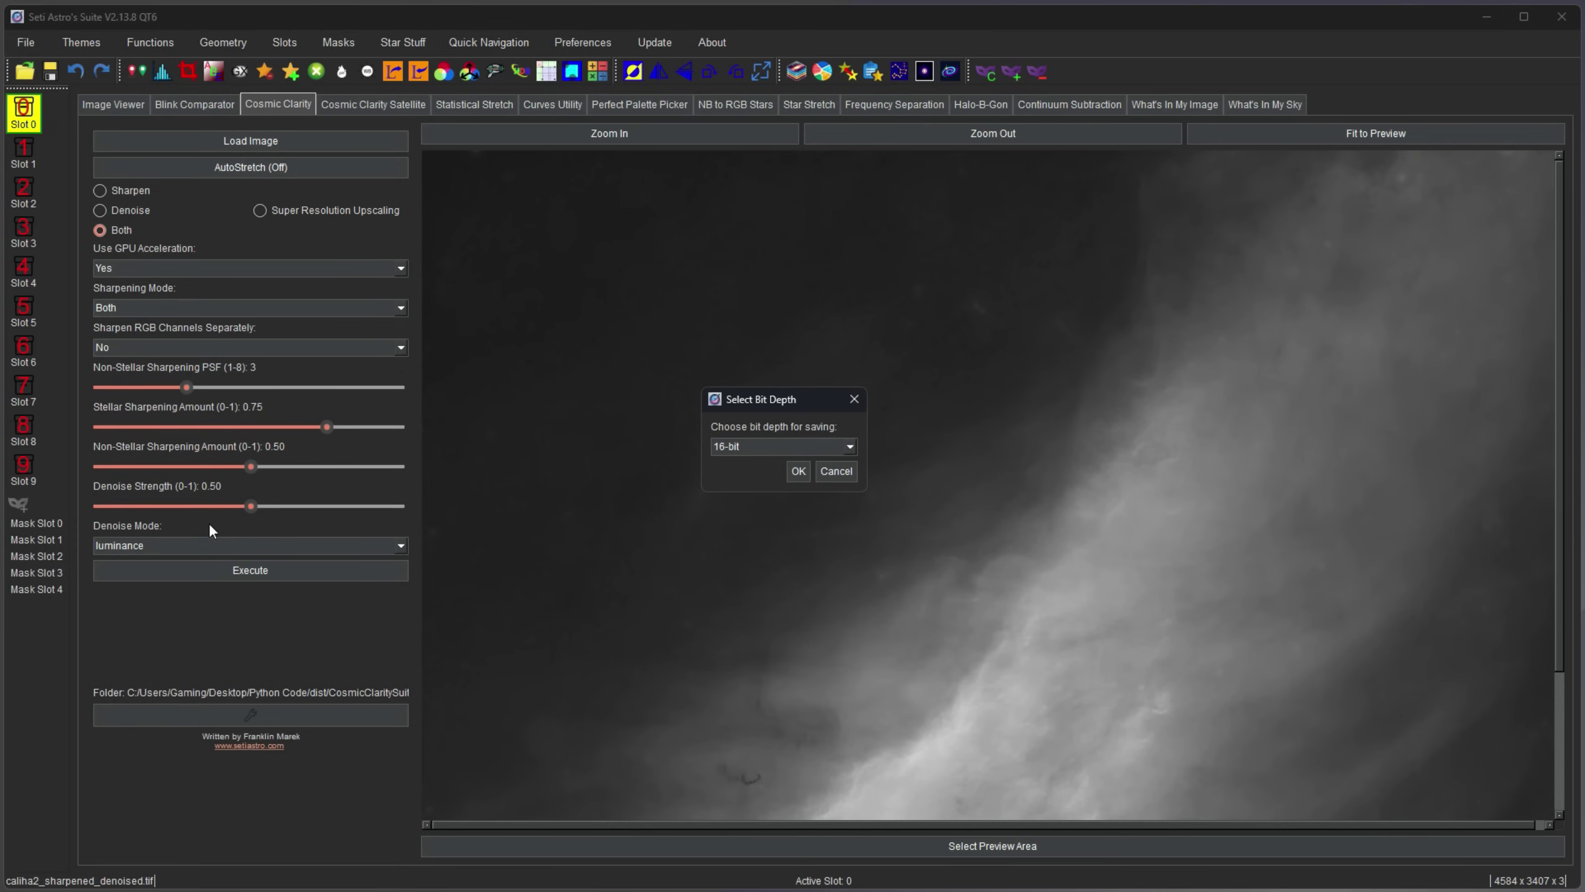
left_click(800, 447)
left_click(778, 475)
left_click(798, 472)
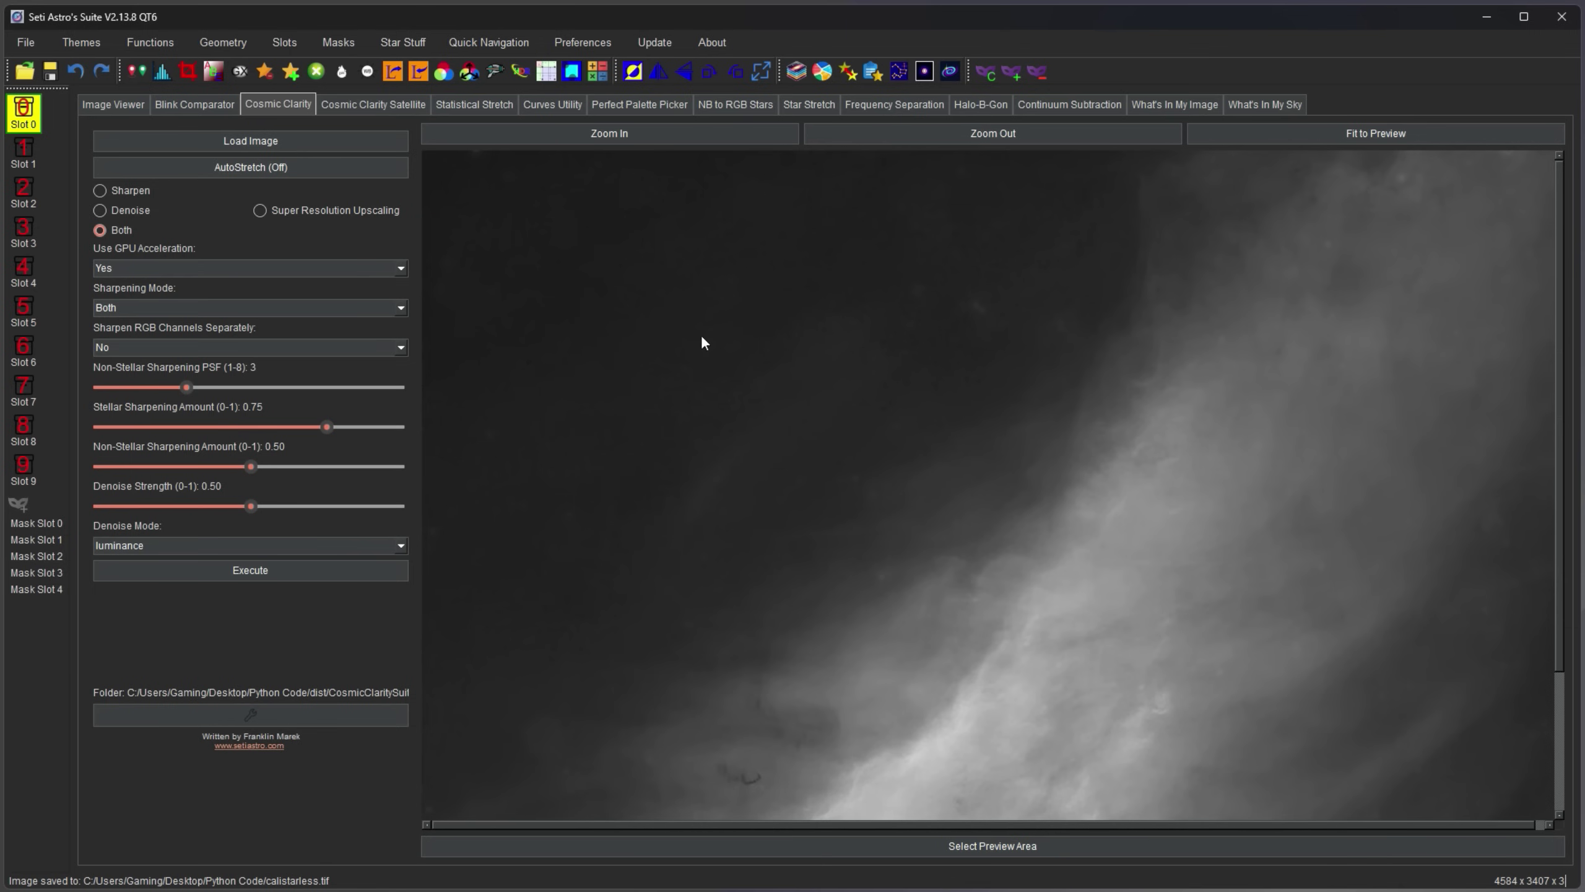
Step: Undo star removal to restore the stars, then save as calistars.tif in 32-bit floating point
left_click(75, 77)
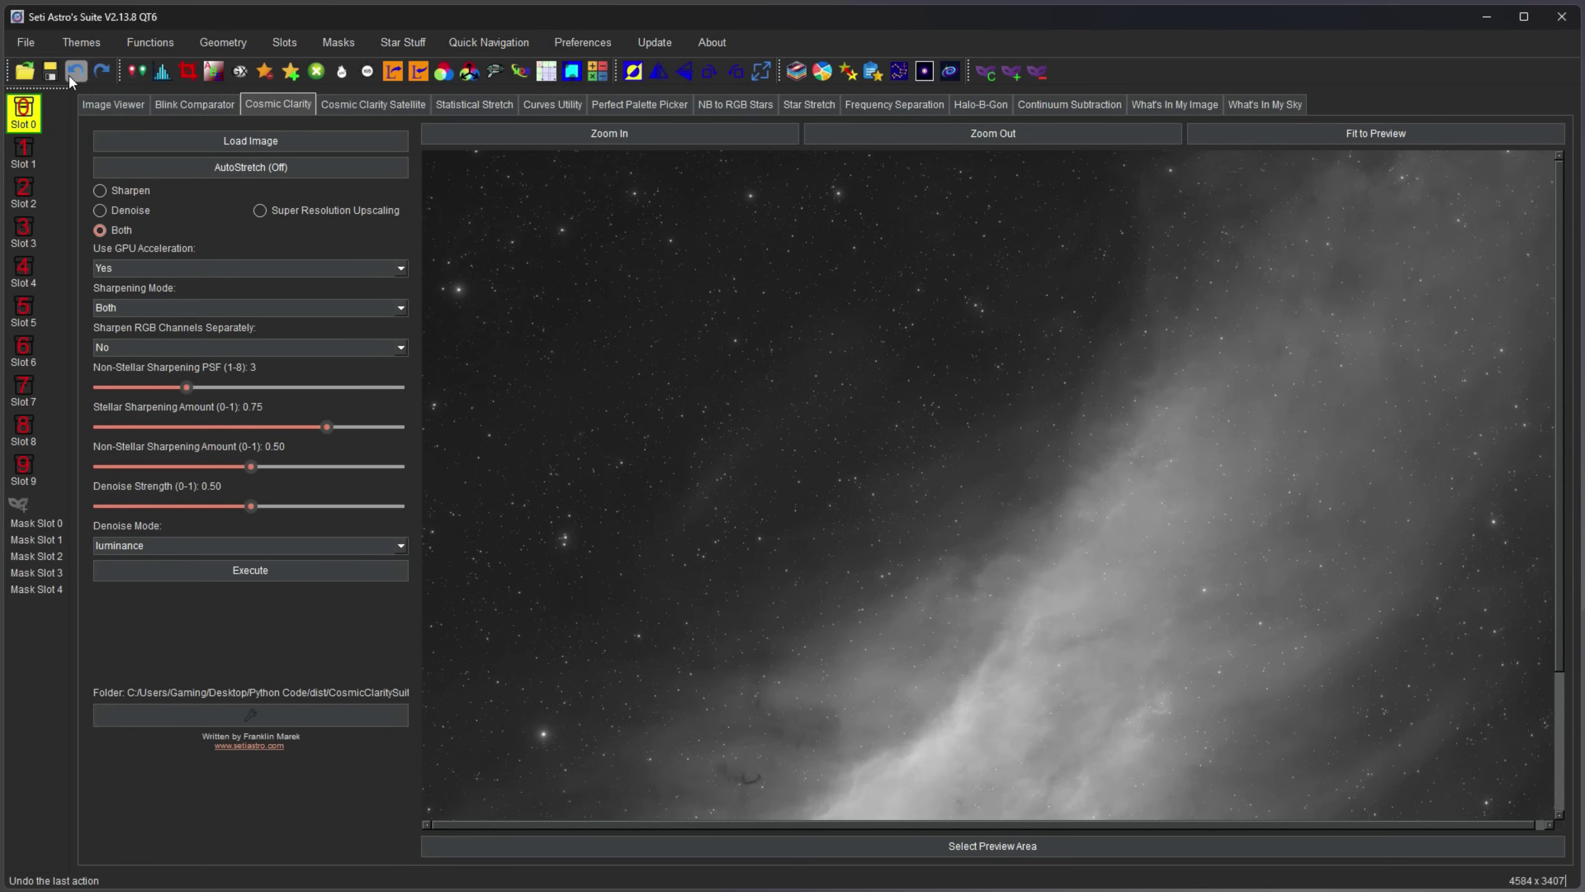
left_click(50, 71)
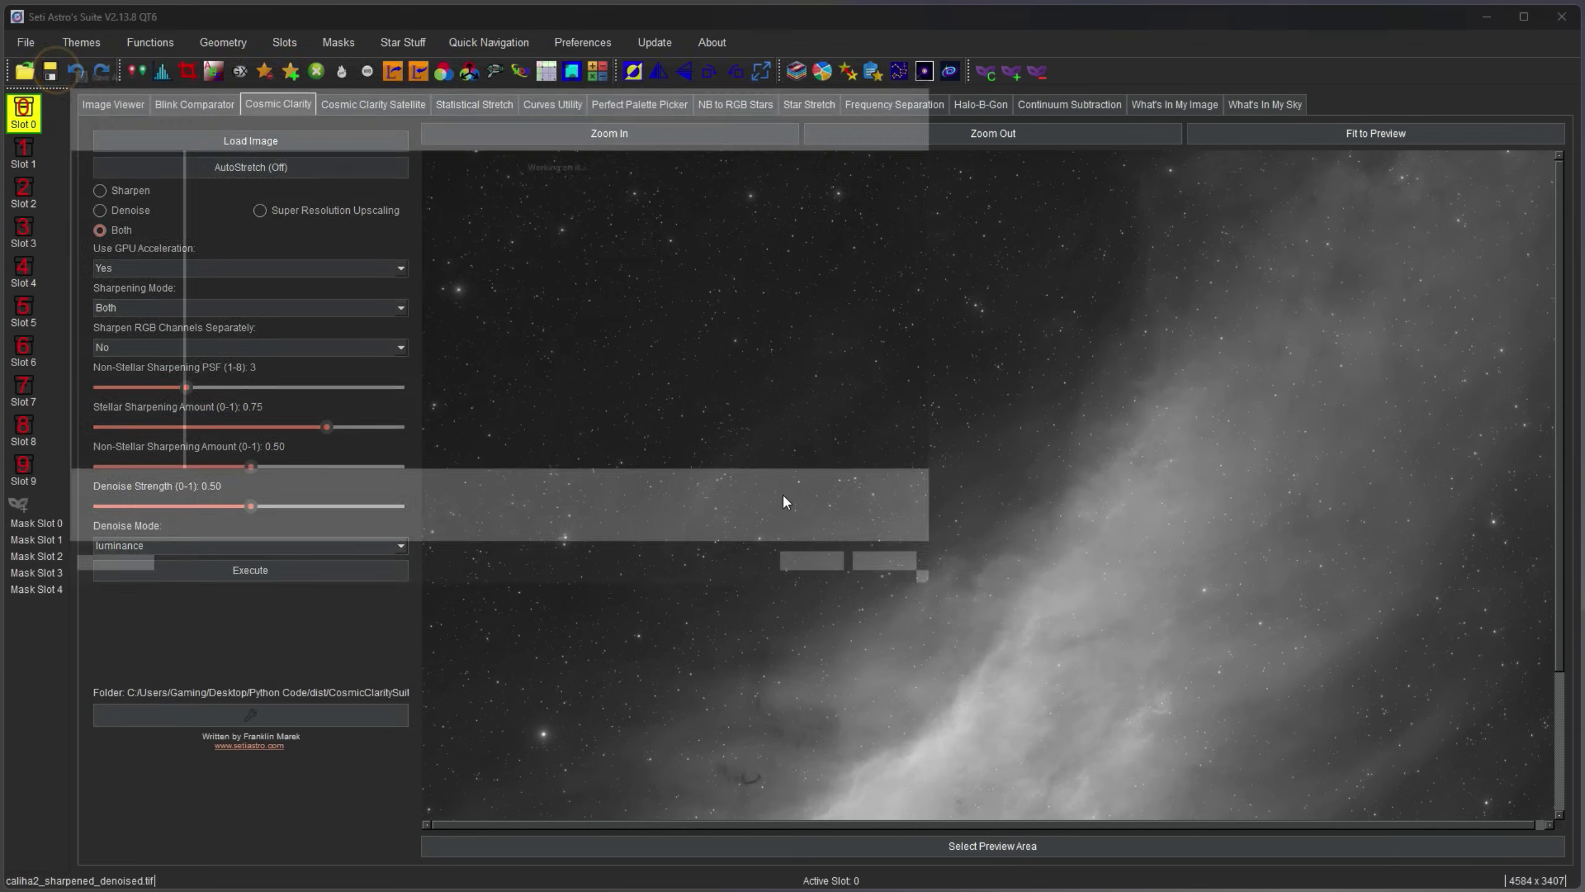
type("cal")
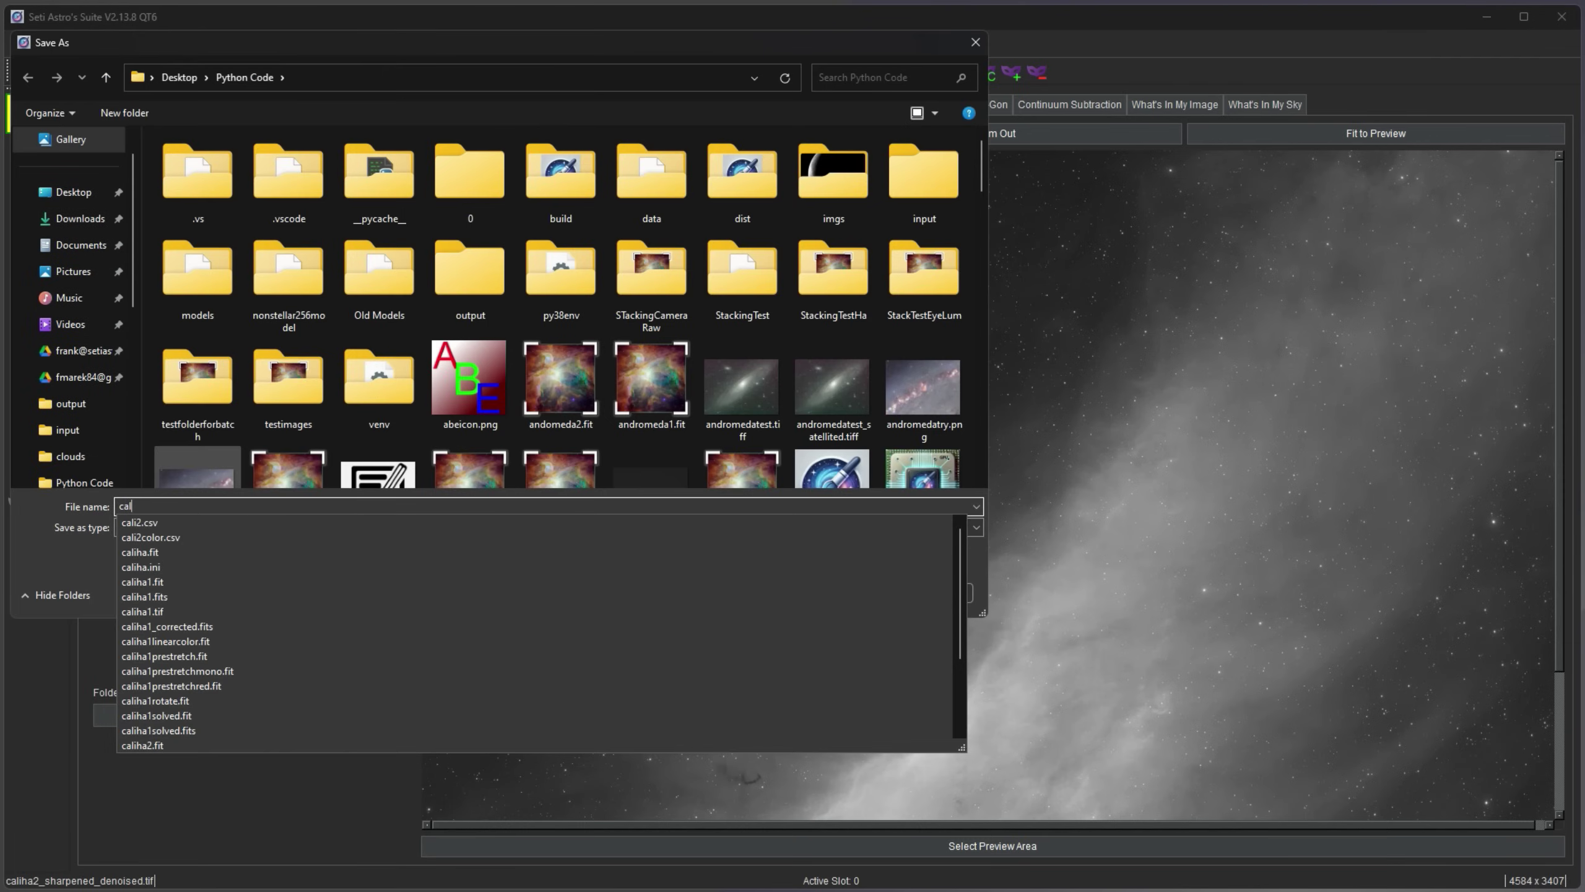
type("istars")
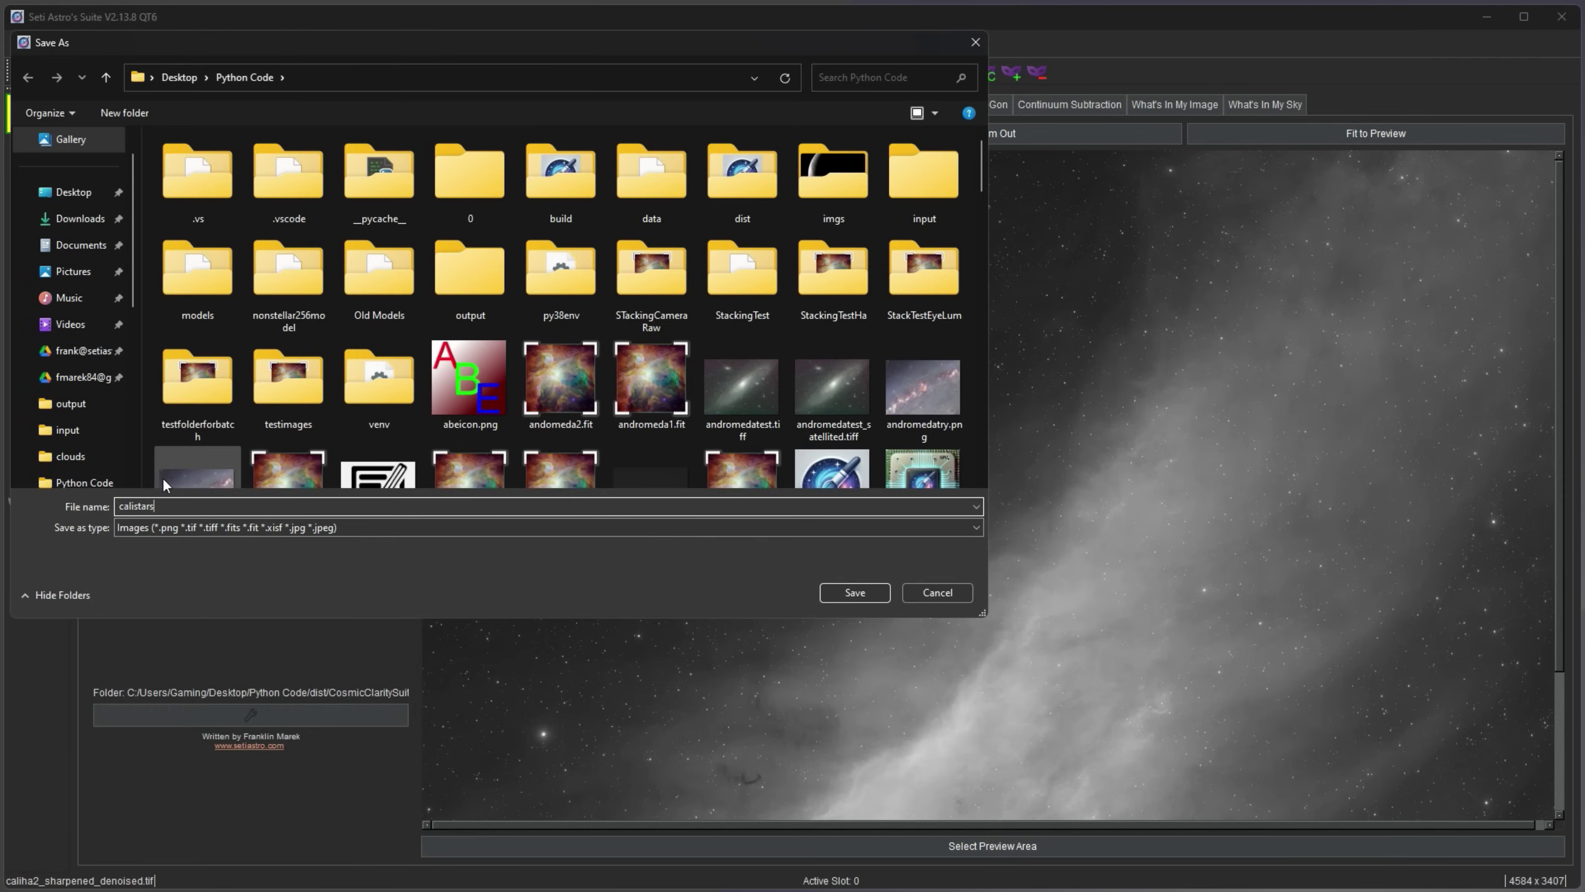
type(".tif")
key("Return")
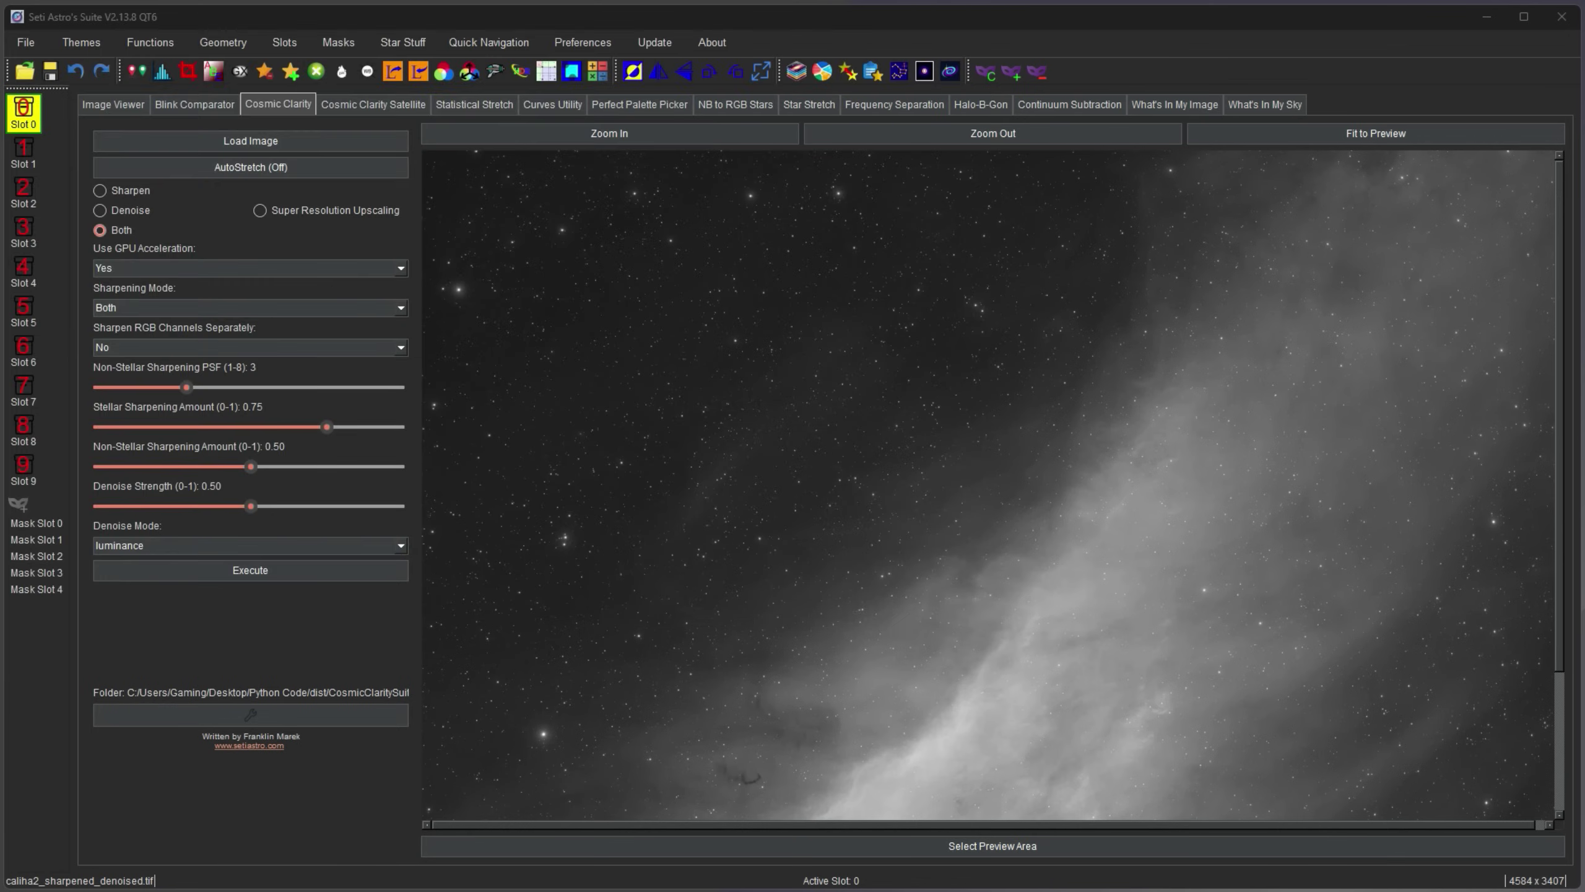
left_click(715, 445)
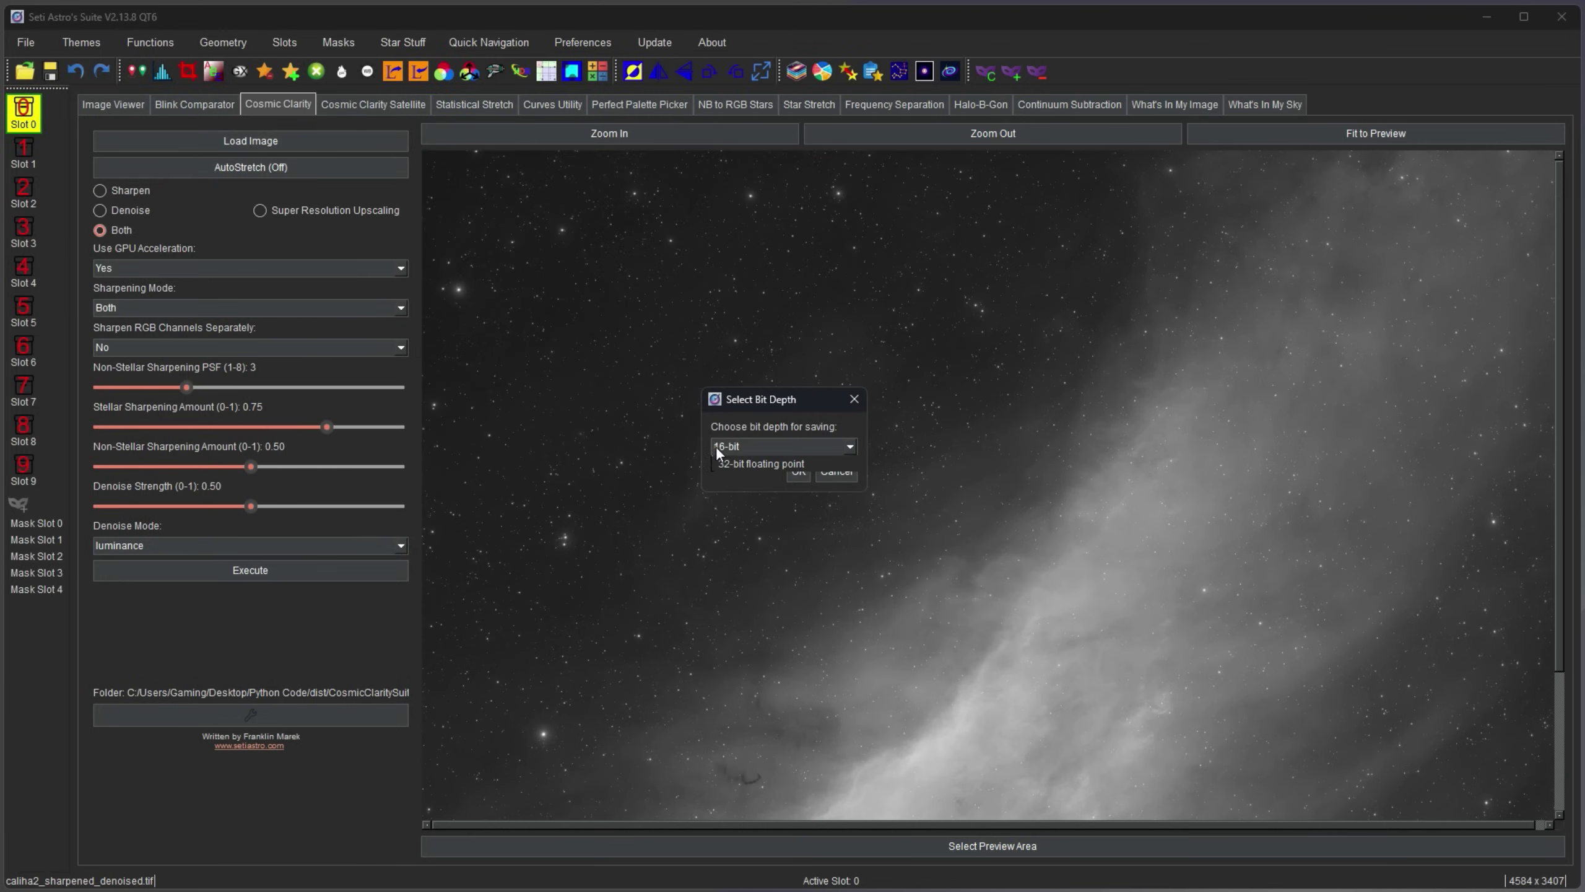
left_click(740, 472)
left_click(793, 471)
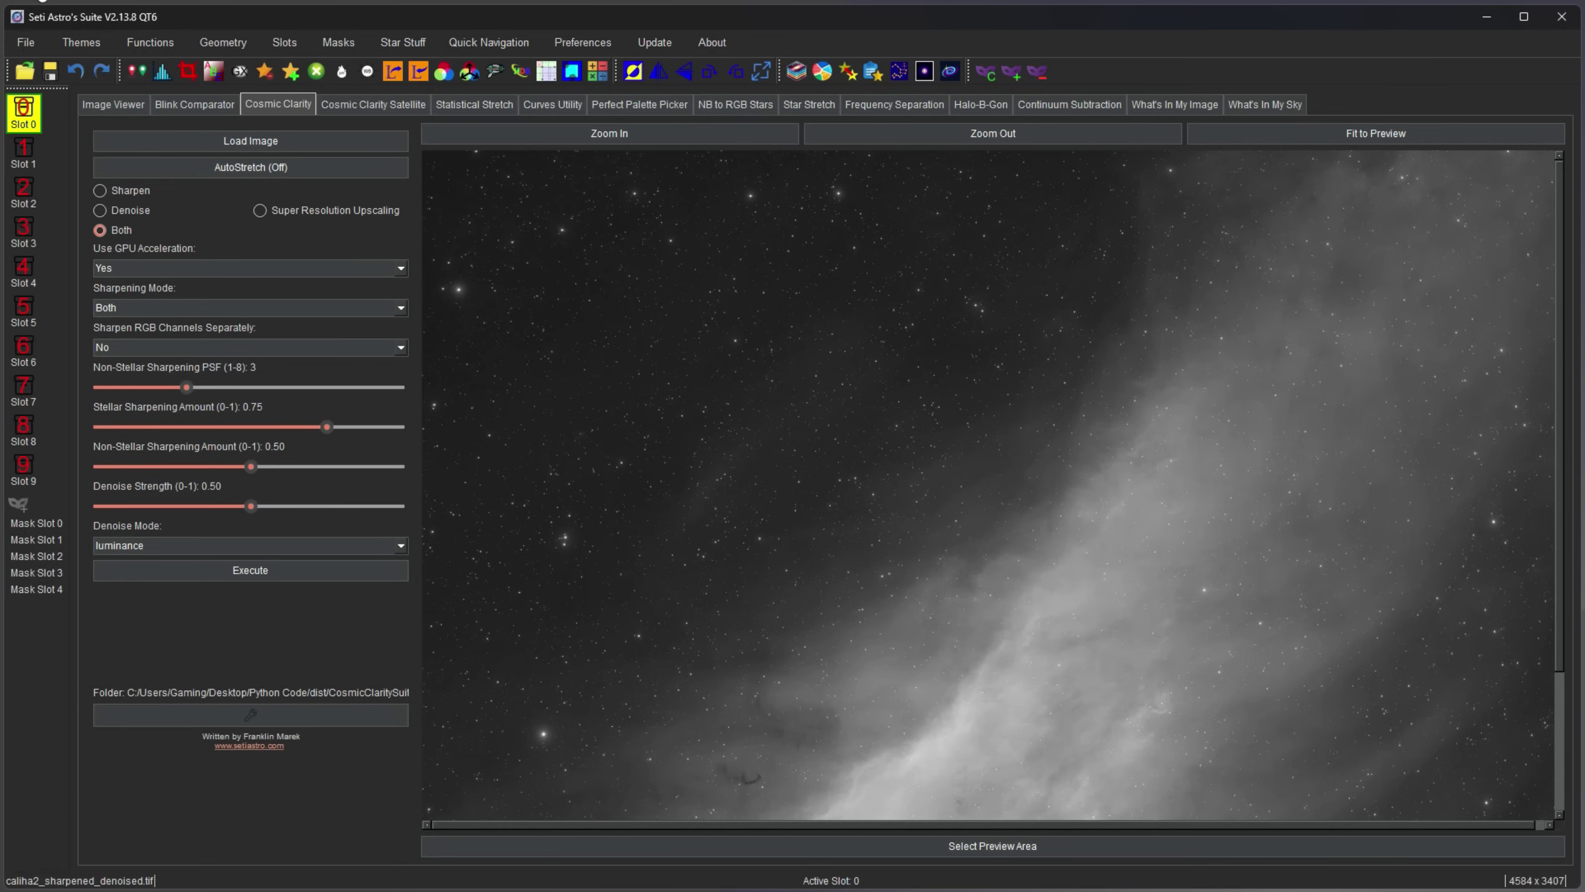
Step: Zoom into the starless caliha2_sharpened_denoised preview to inspect the nebula
scroll(931, 572, "up", 3)
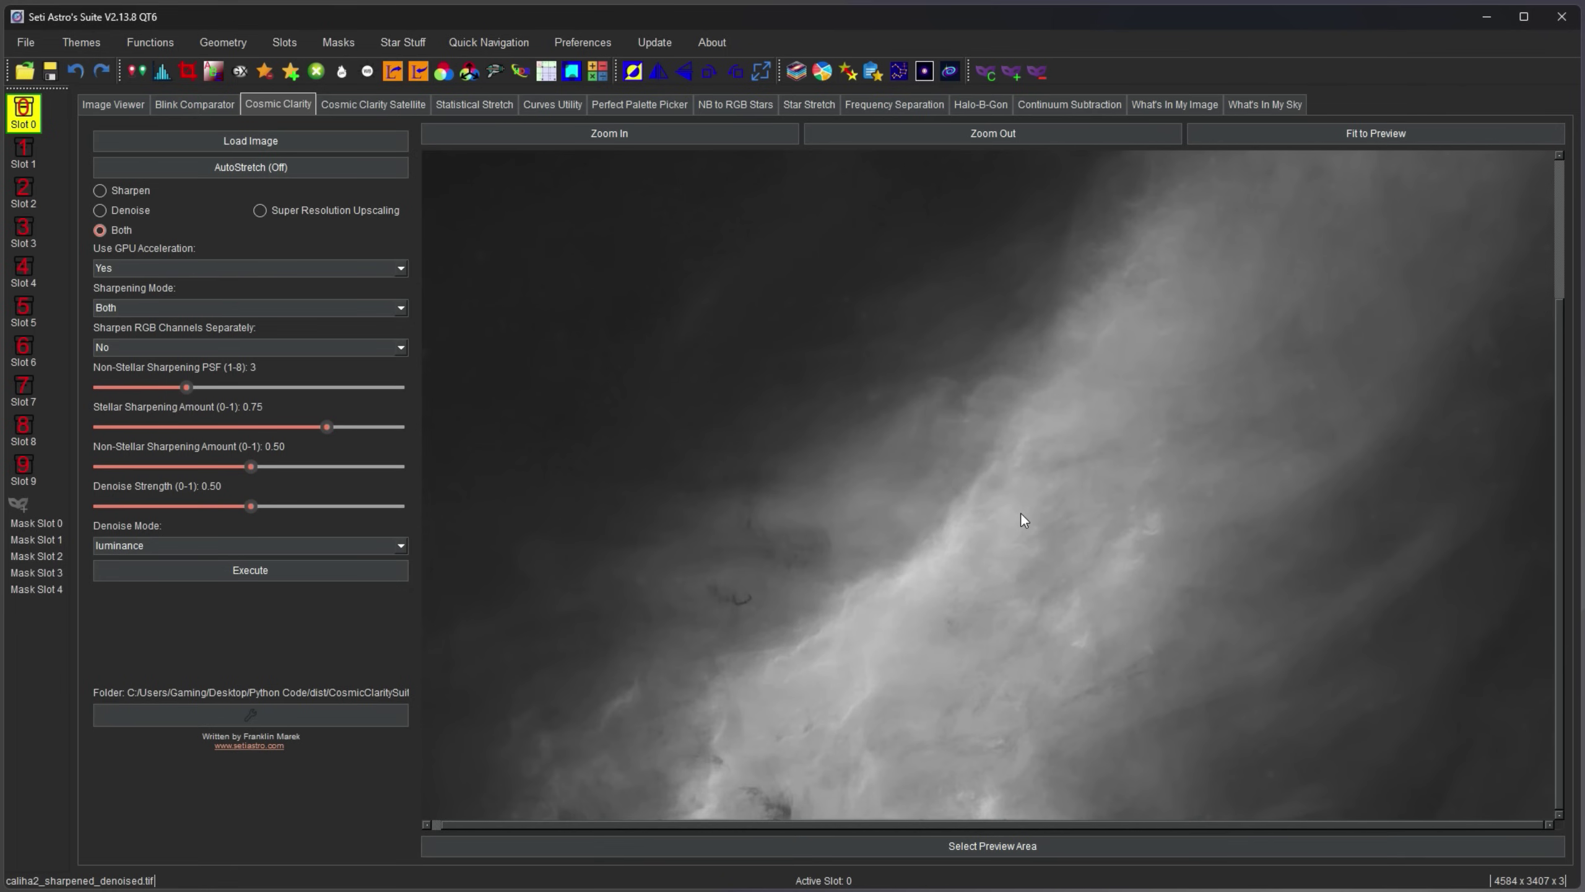
left_click(1136, 639)
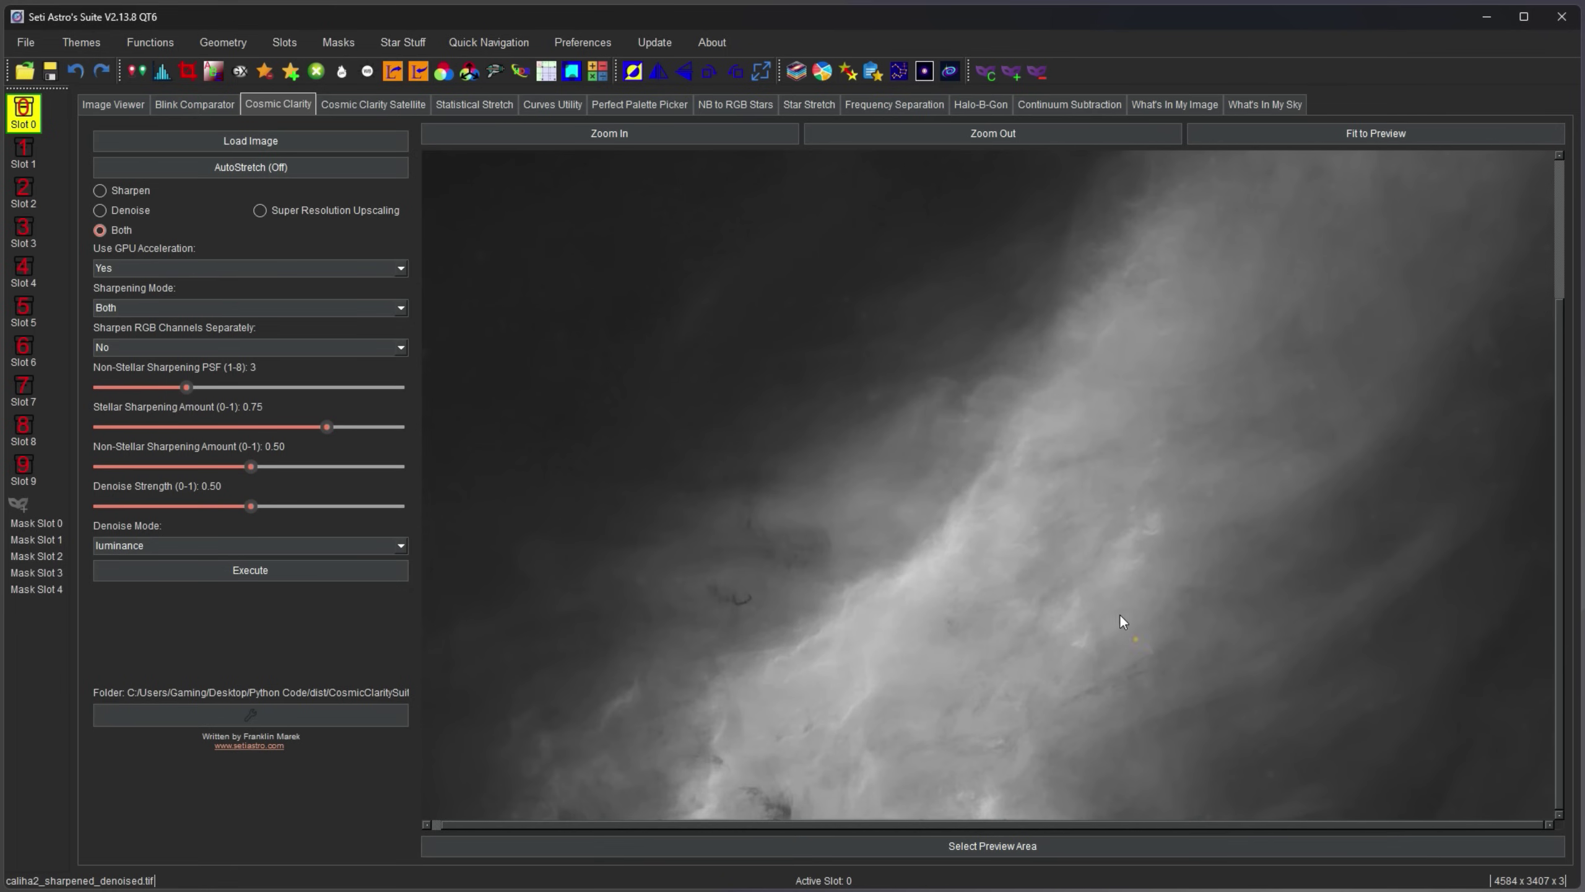